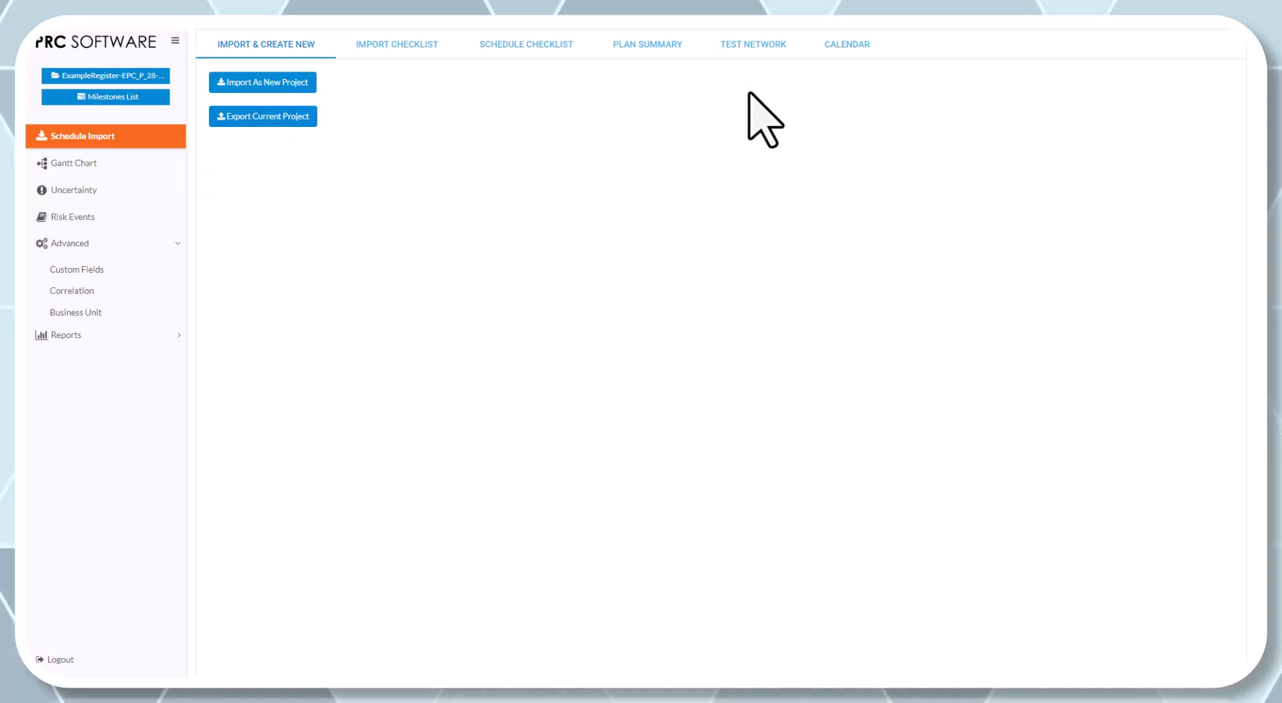
Apply the triangular 90/100/130 preset risk range to the test network
{"action": "left_click", "coordinate": [728, 45]}
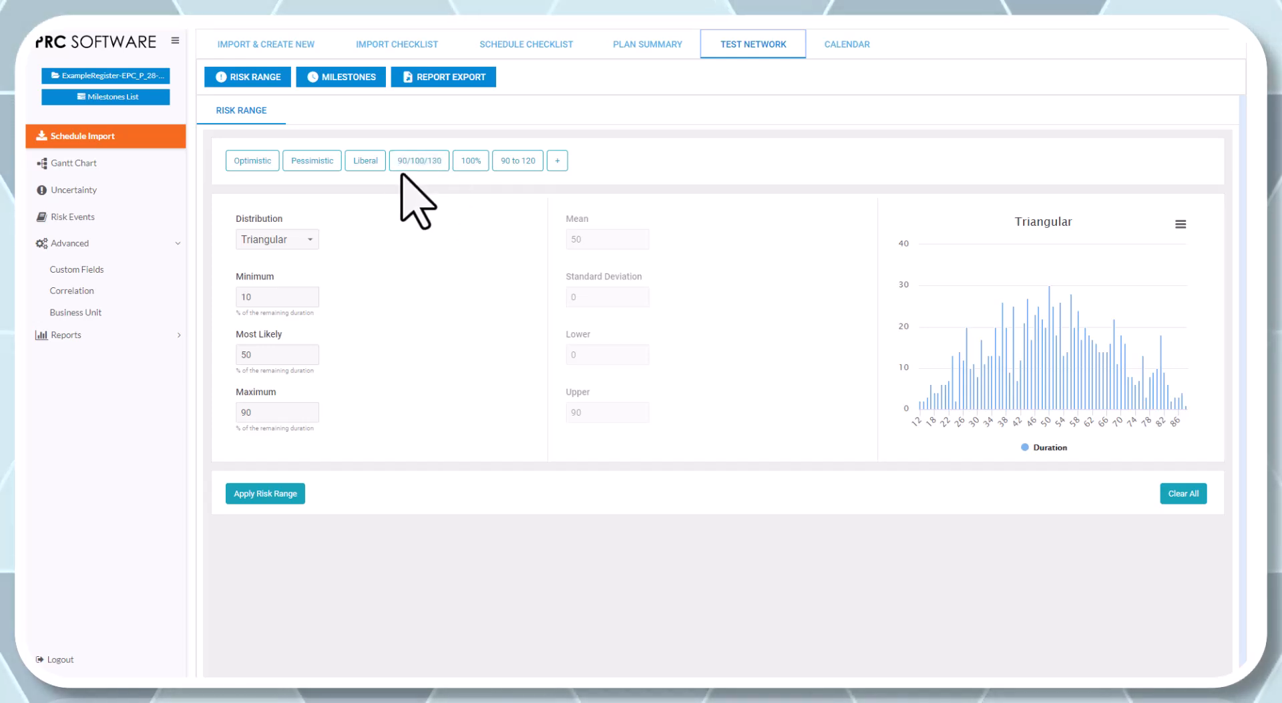
{"action": "left_click", "coordinate": [436, 163]}
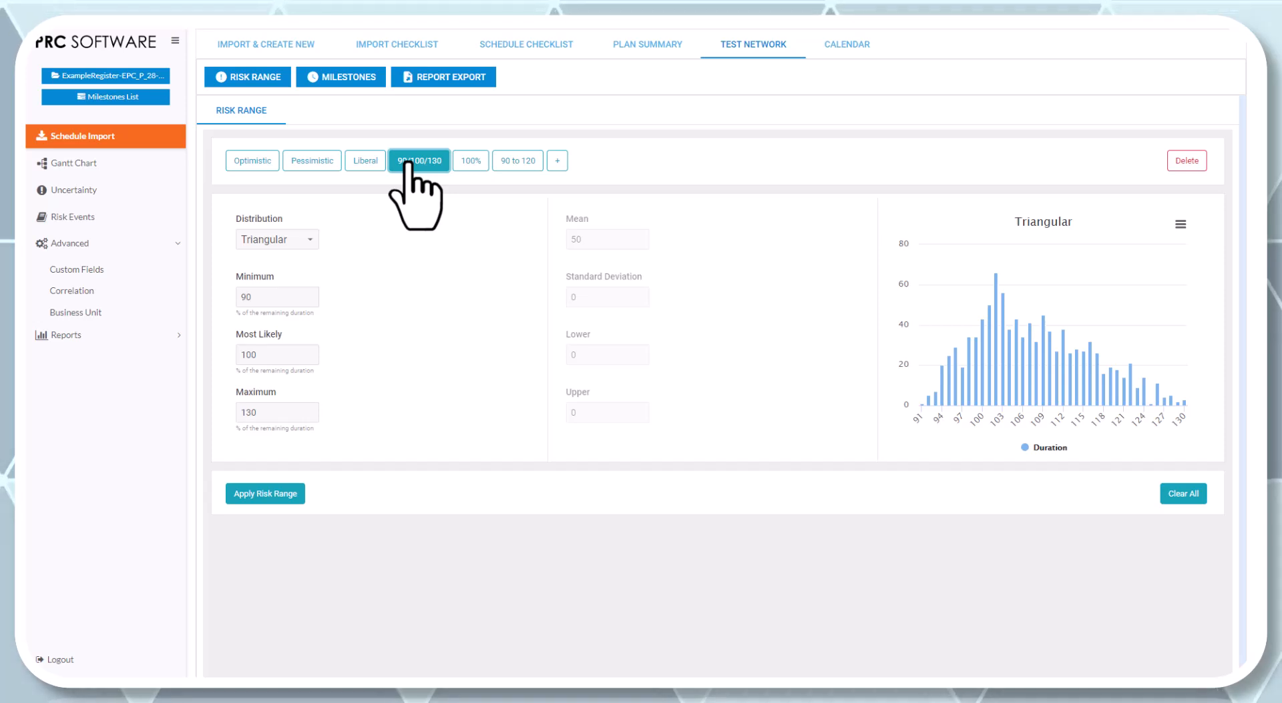
{"action": "left_click", "coordinate": [287, 499]}
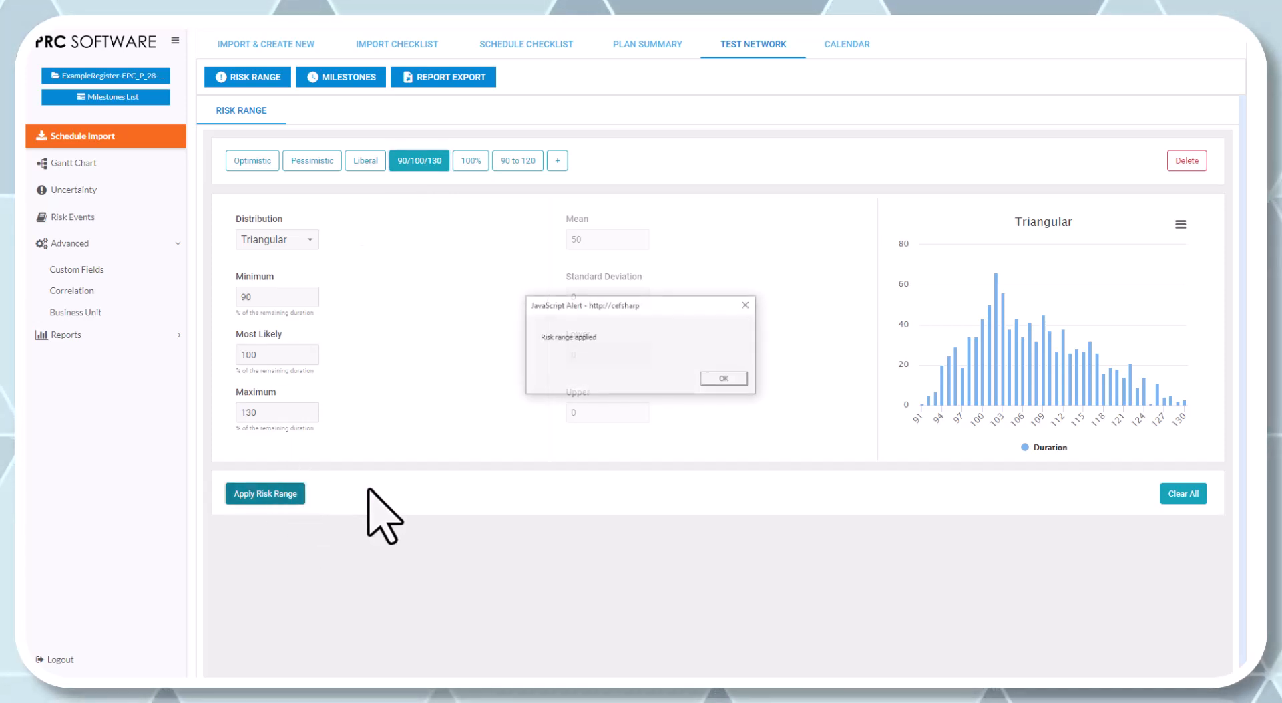
{"action": "left_click", "coordinate": [728, 378]}
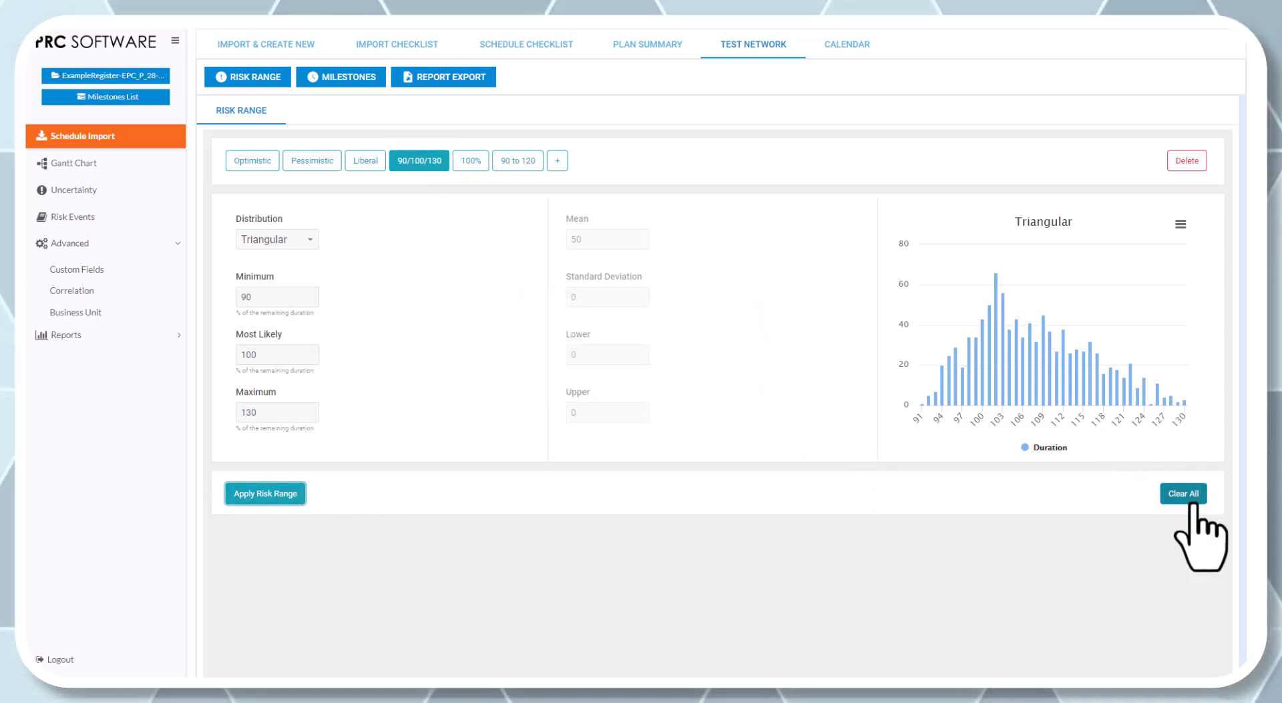
Clear all risk ranges from the test network
{"action": "left_click", "coordinate": [1184, 494]}
{"action": "left_click", "coordinate": [740, 379]}
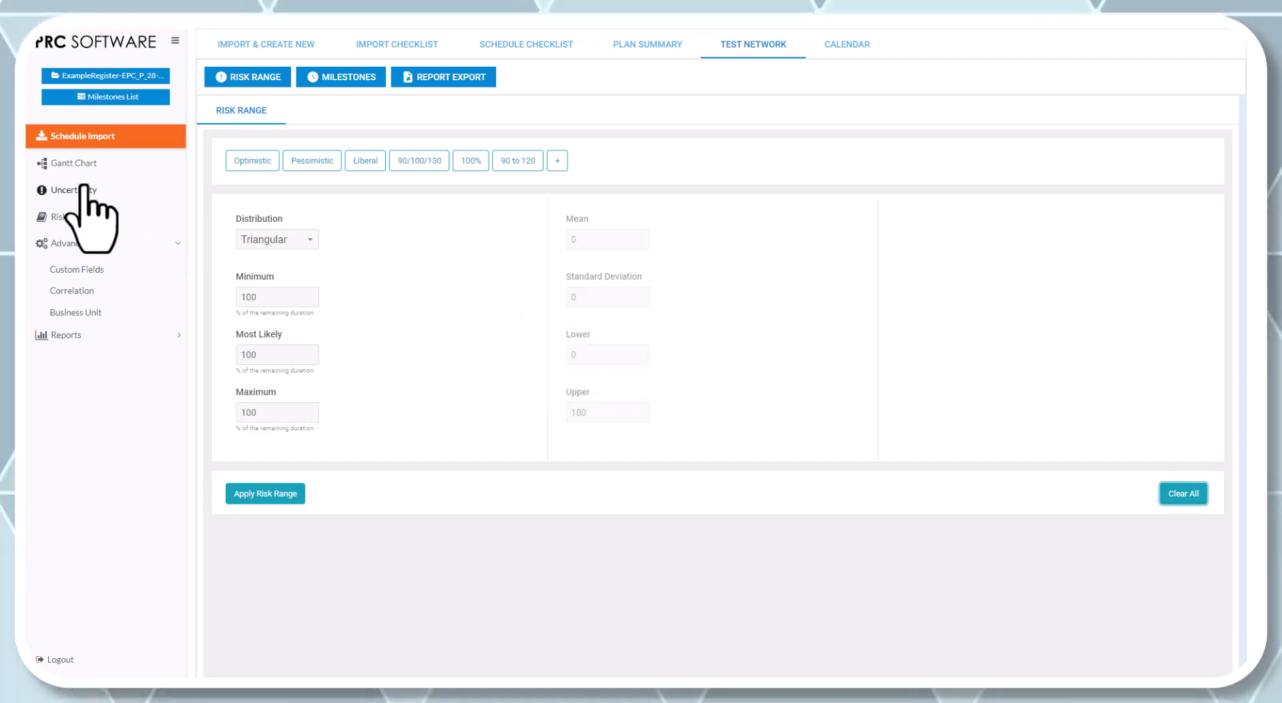
Add an entry named High to the uncertainty register and set its type to Risk Level
{"action": "left_click", "coordinate": [84, 190]}
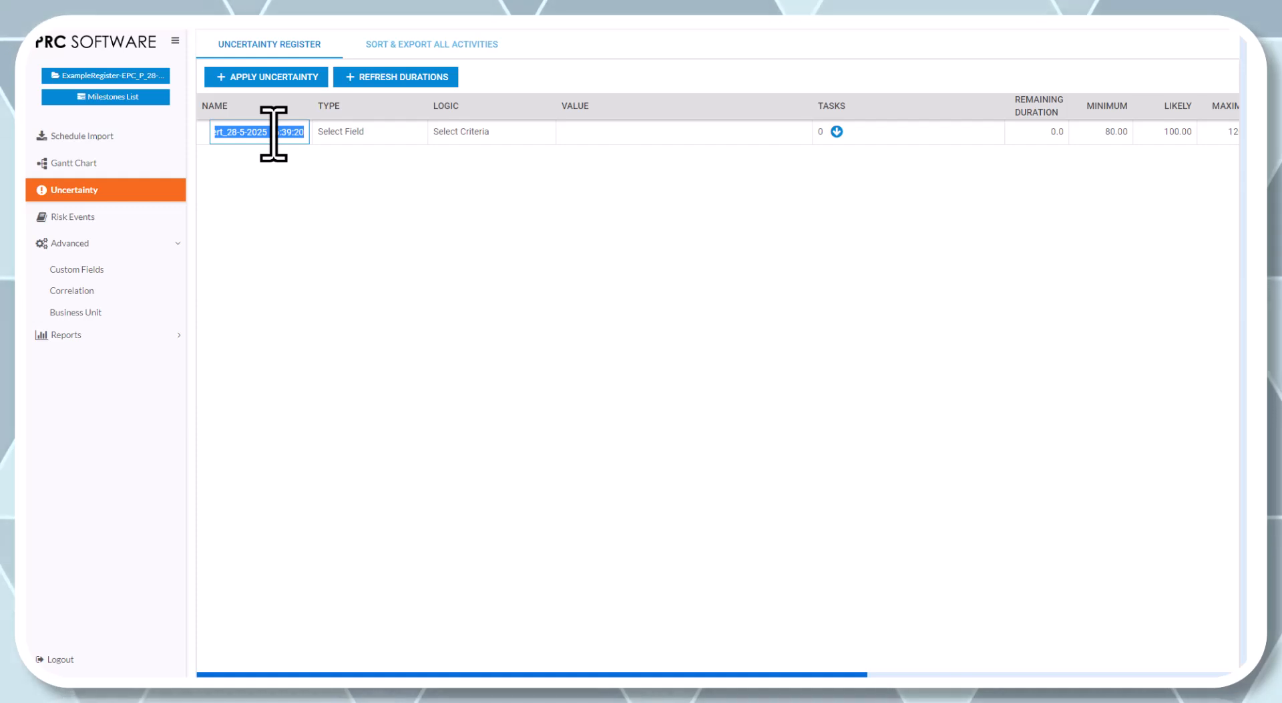
{"action": "left_click", "coordinate": [351, 183]}
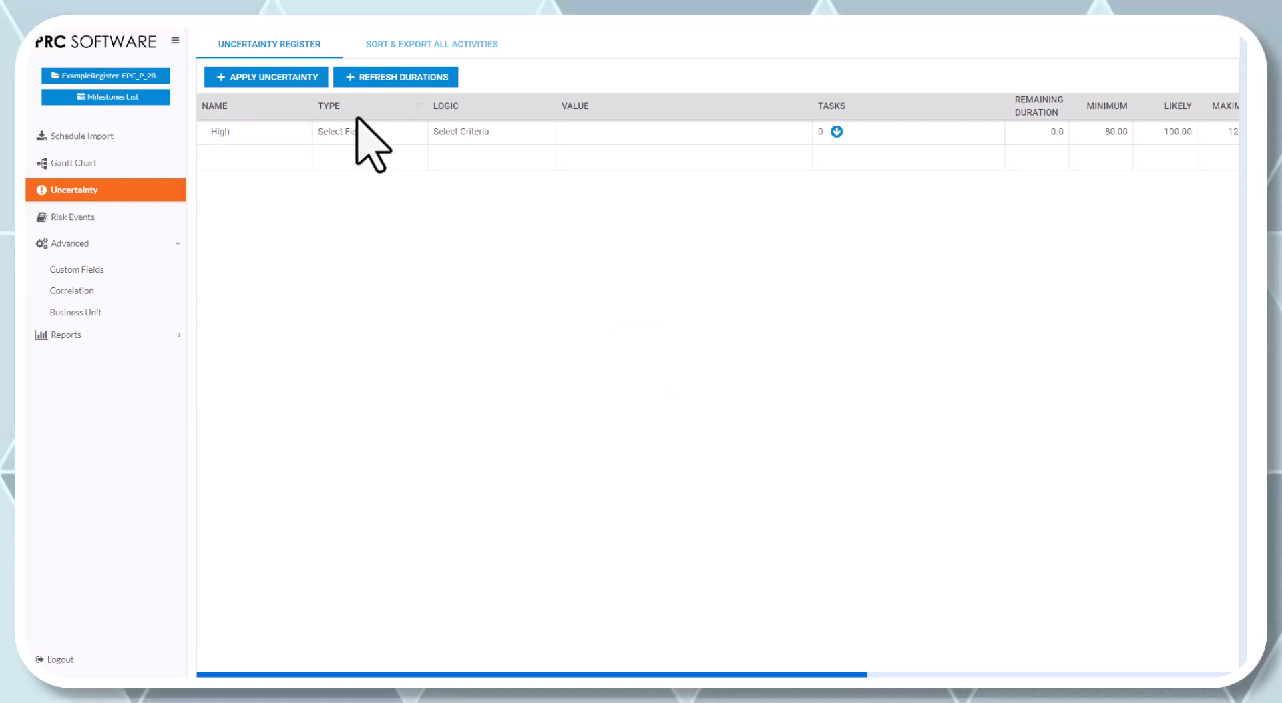
{"action": "left_click", "coordinate": [356, 138]}
{"action": "left_click", "coordinate": [355, 137]}
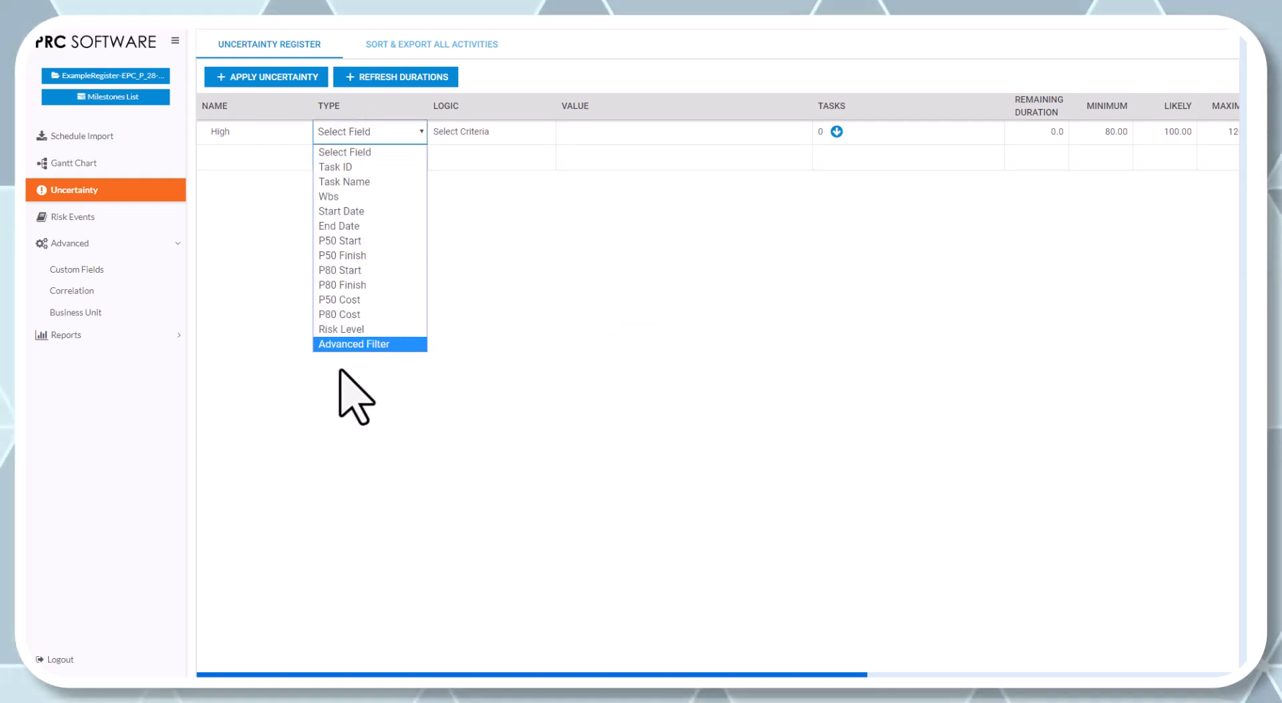
{"action": "left_click", "coordinate": [342, 329]}
Set the High entry's logic to Equal To and its risk level value to L
{"action": "left_click", "coordinate": [481, 133]}
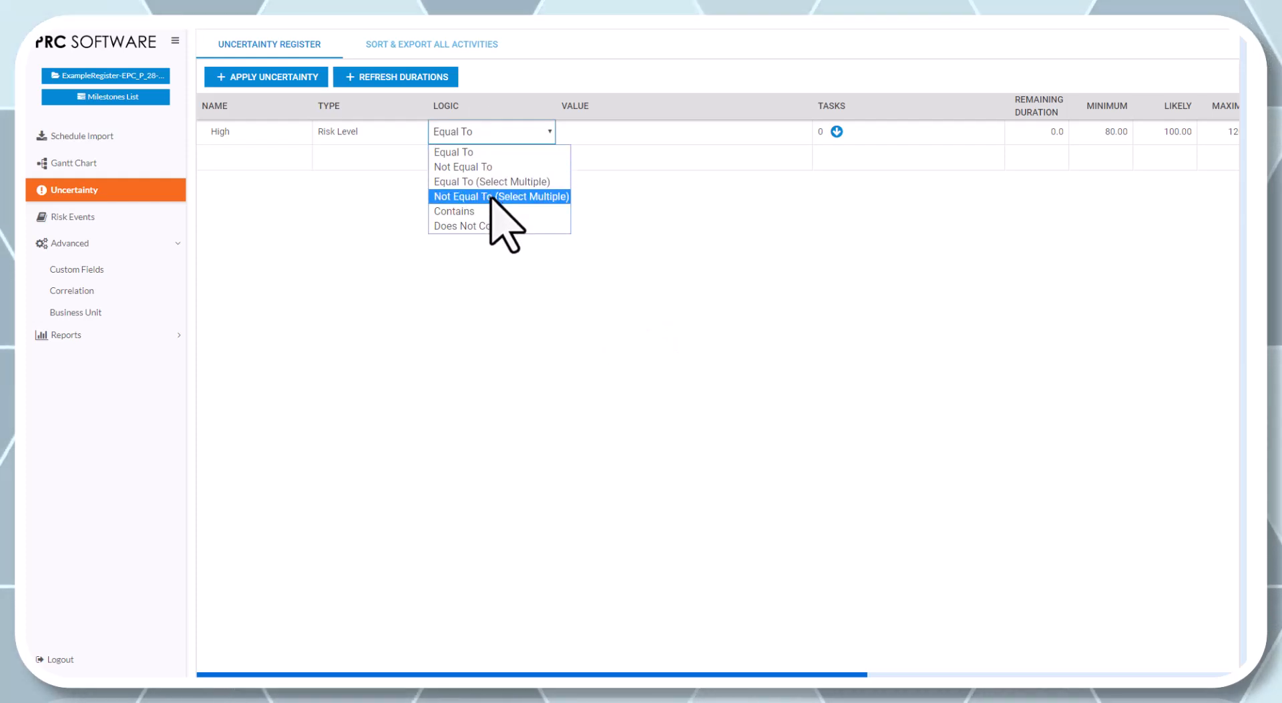
{"action": "left_click", "coordinate": [519, 151]}
{"action": "left_click", "coordinate": [676, 369]}
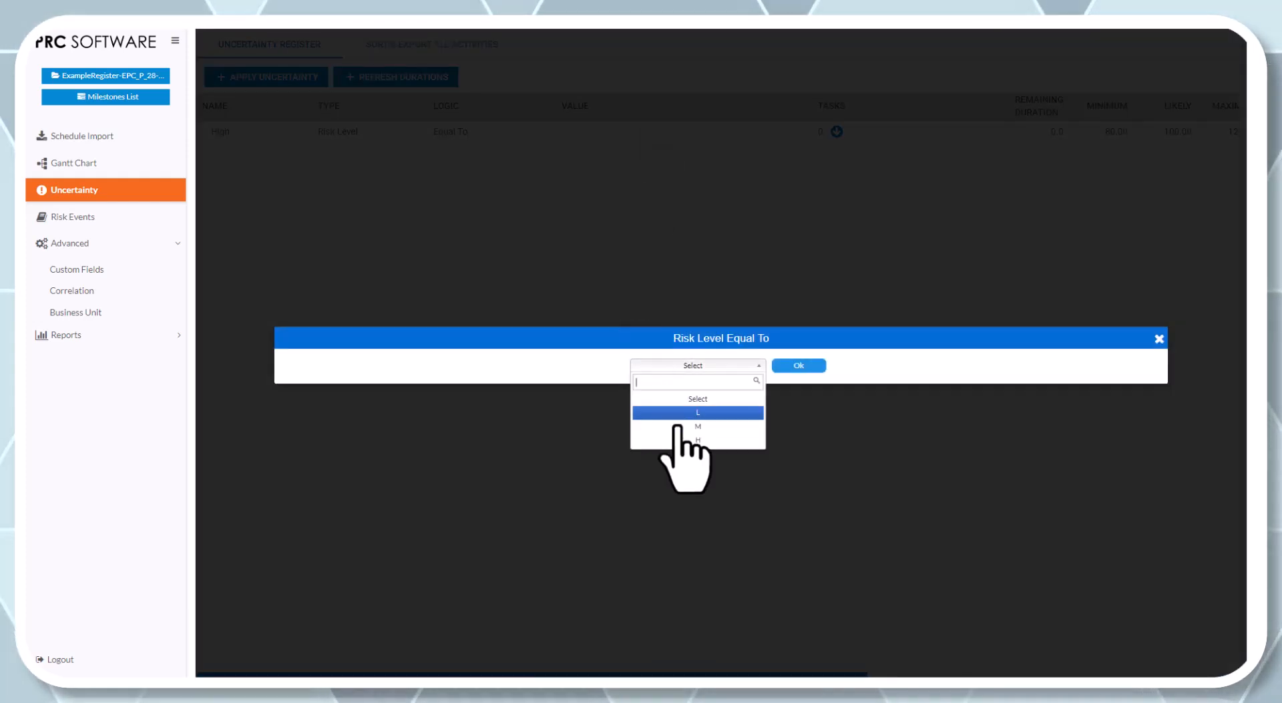
{"action": "left_click", "coordinate": [682, 438]}
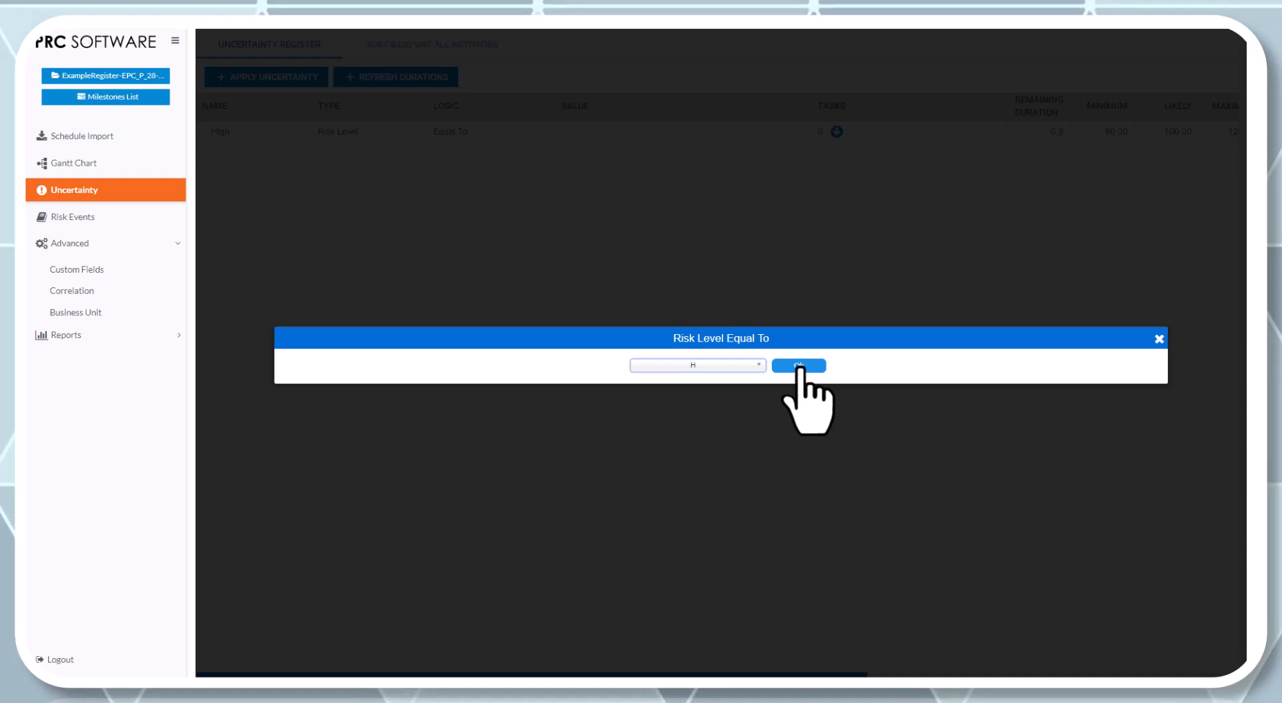
{"action": "left_click", "coordinate": [715, 365]}
{"action": "left_click", "coordinate": [689, 412]}
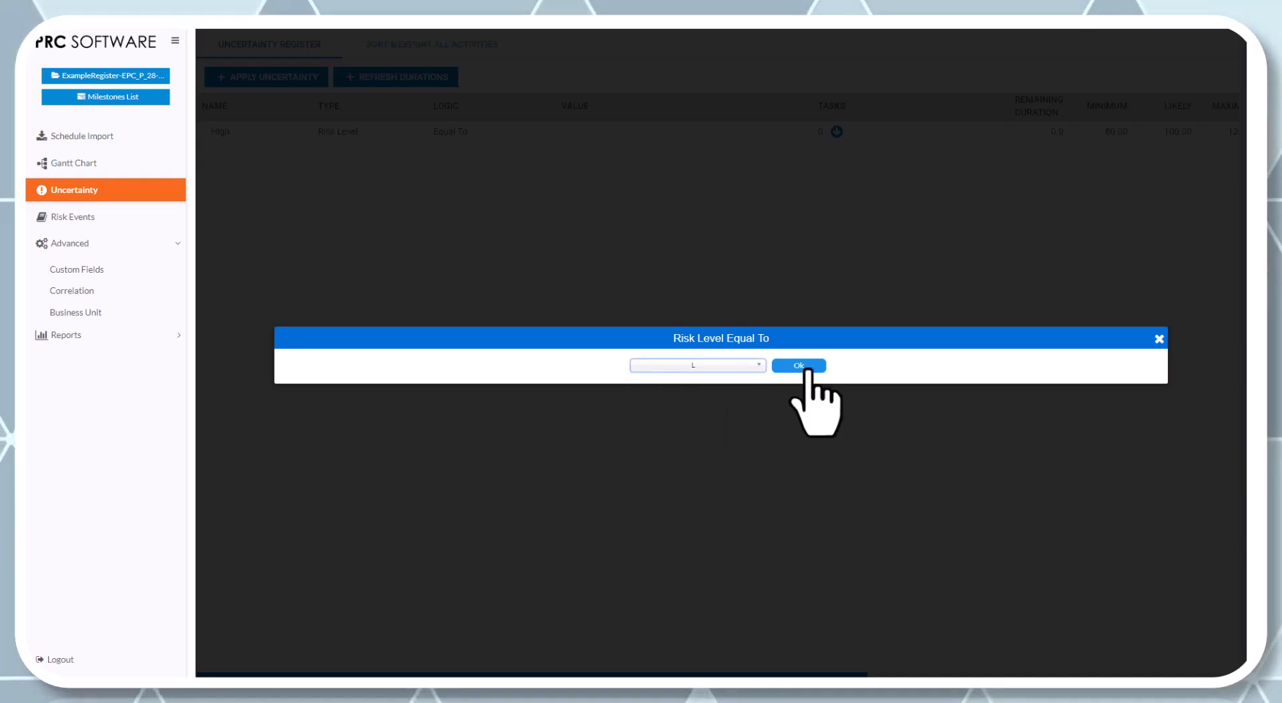
{"action": "left_click", "coordinate": [798, 367]}
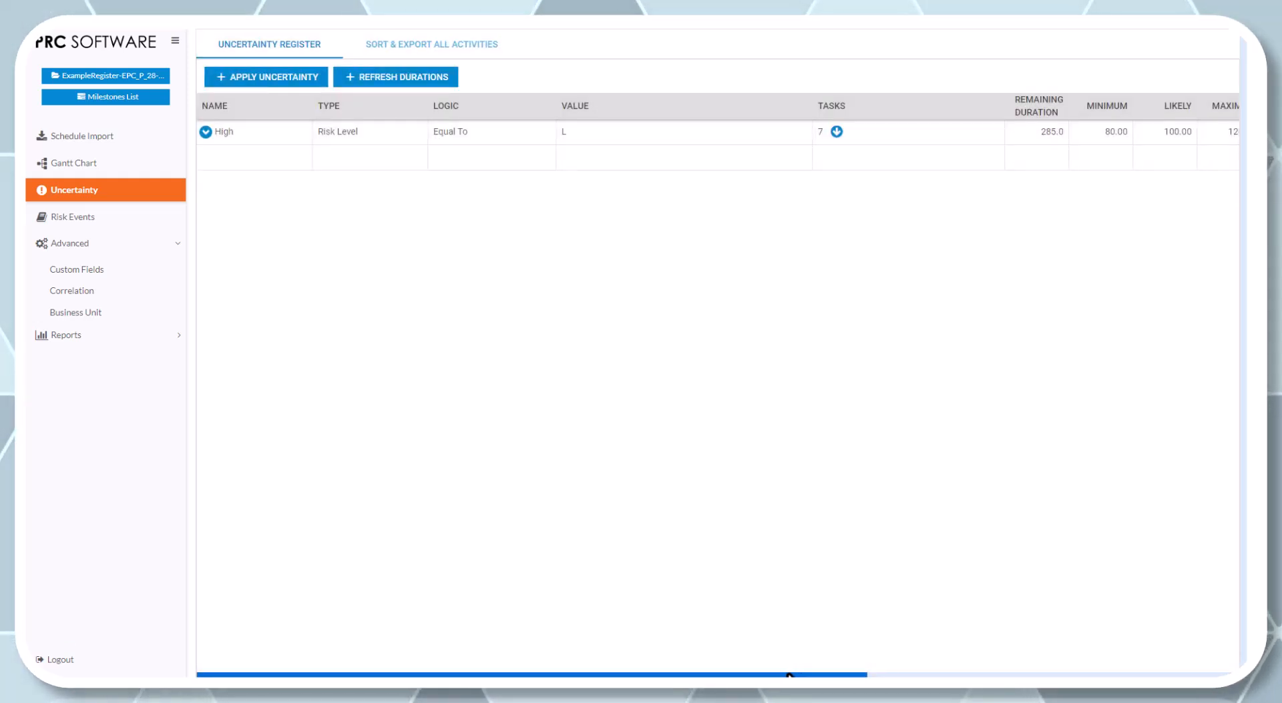
Set the High entry's minimum to 95 and maximum to 105, and apply the uncertainty to its matching tasks
{"action": "left_click_drag", "start_coordinate": [789, 674], "coordinate": [954, 673]}
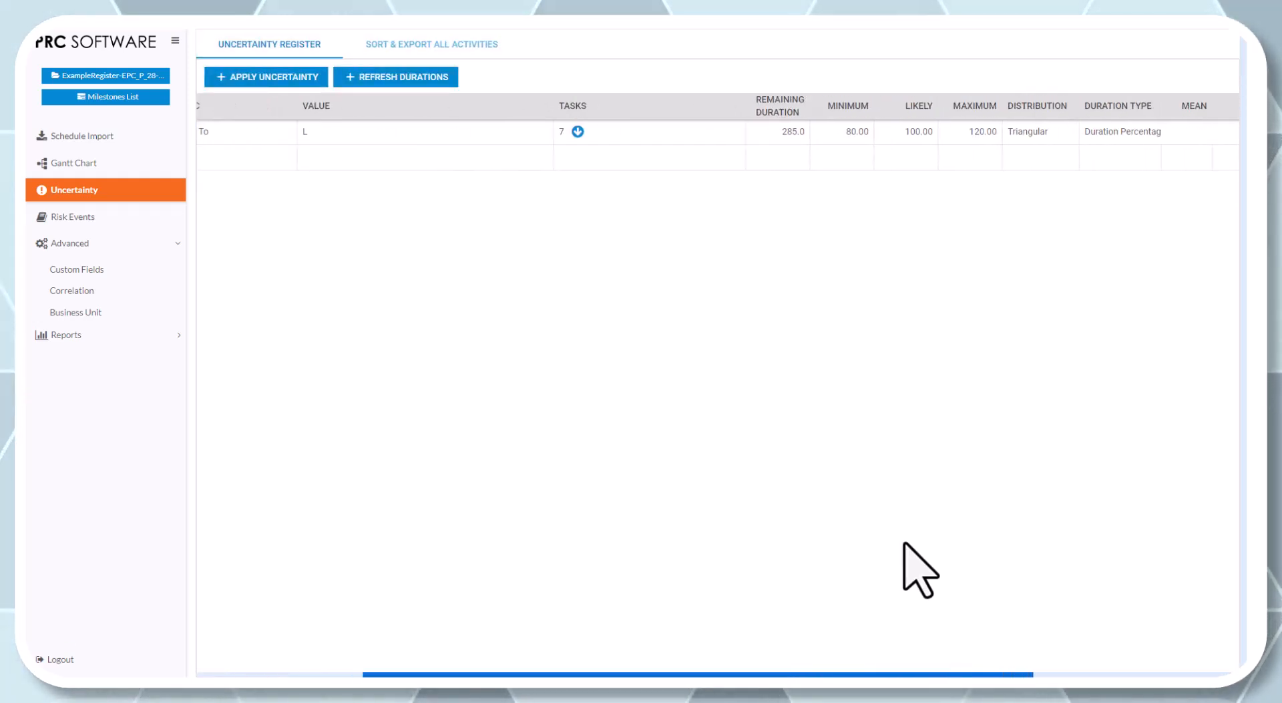
{"action": "double_click", "coordinate": [857, 132]}
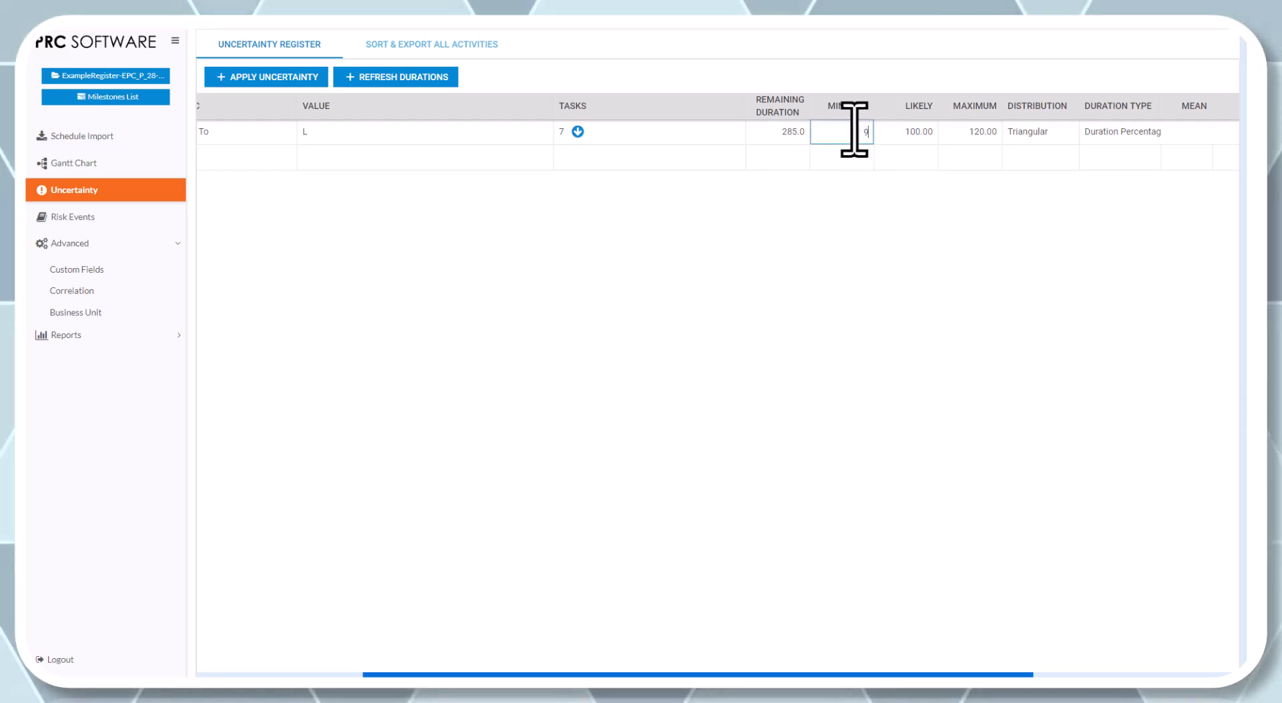
{"action": "left_click", "coordinate": [910, 163]}
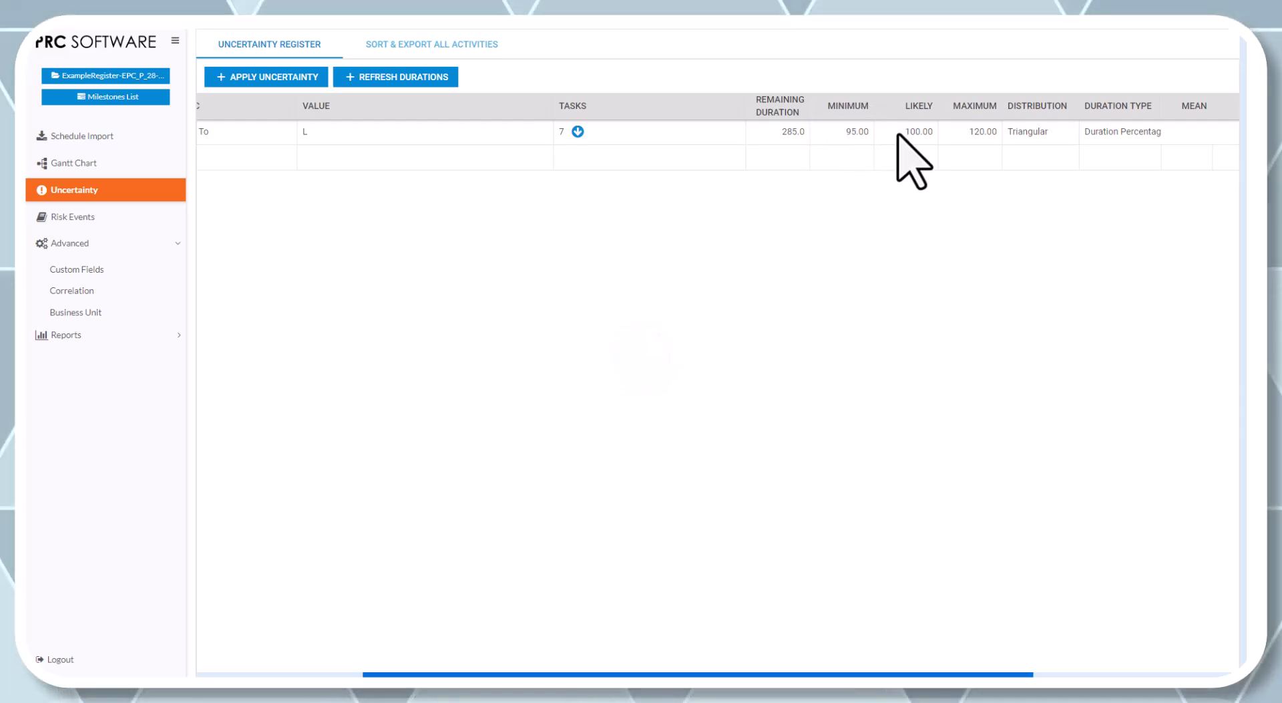
{"action": "double_click", "coordinate": [991, 138]}
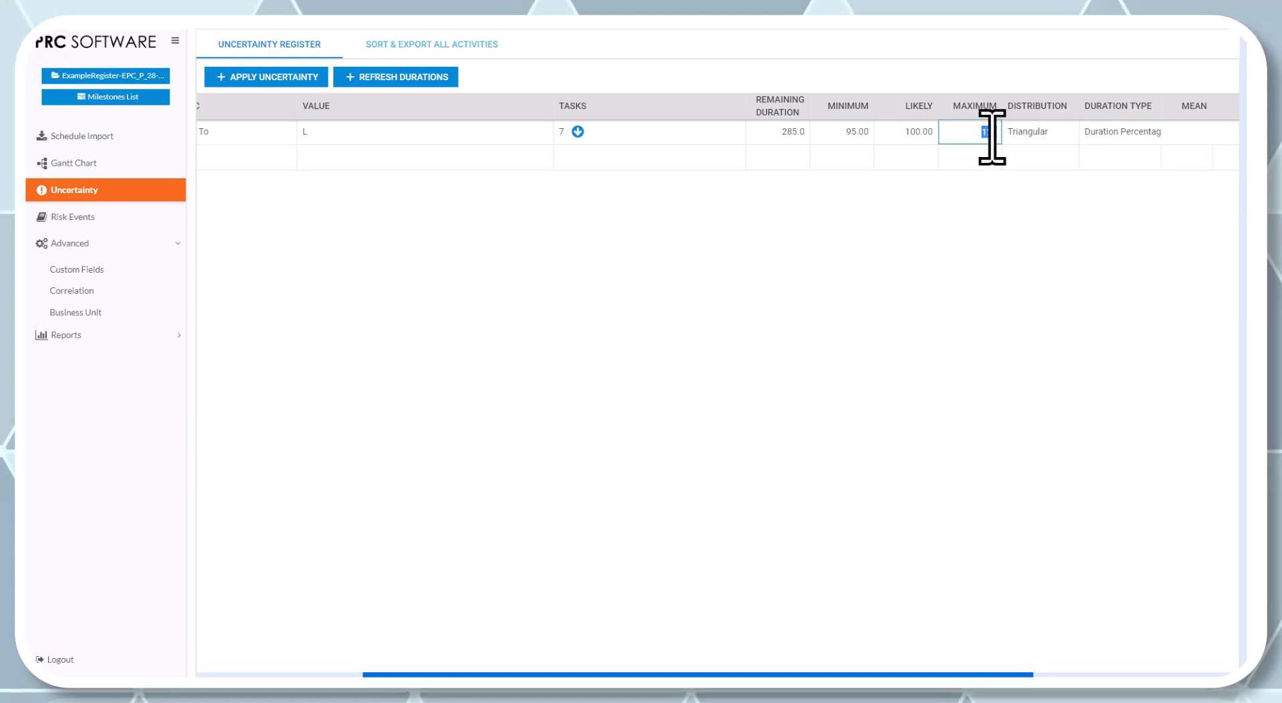
{"action": "type", "text": "105"}
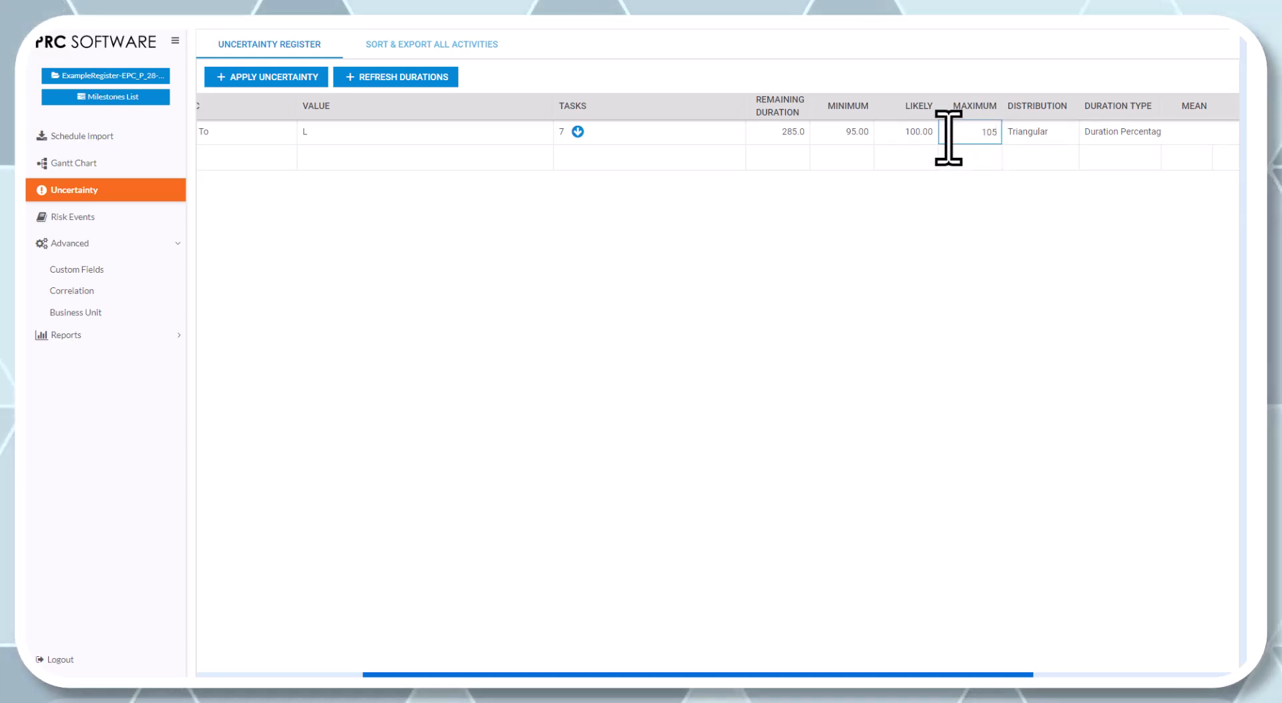
{"action": "left_click", "coordinate": [577, 131]}
{"action": "left_click", "coordinate": [577, 131]}
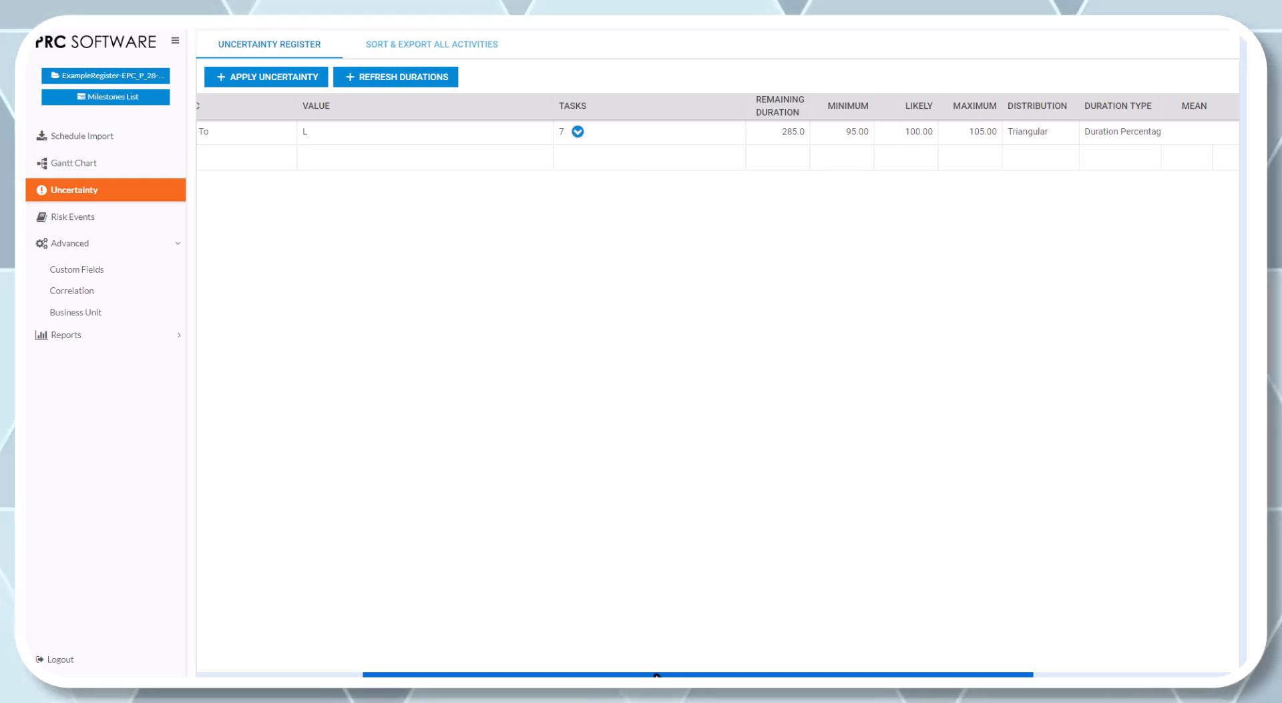
Change the High entry's distribution to Uniform
{"action": "left_click_drag", "start_coordinate": [657, 674], "coordinate": [423, 636]}
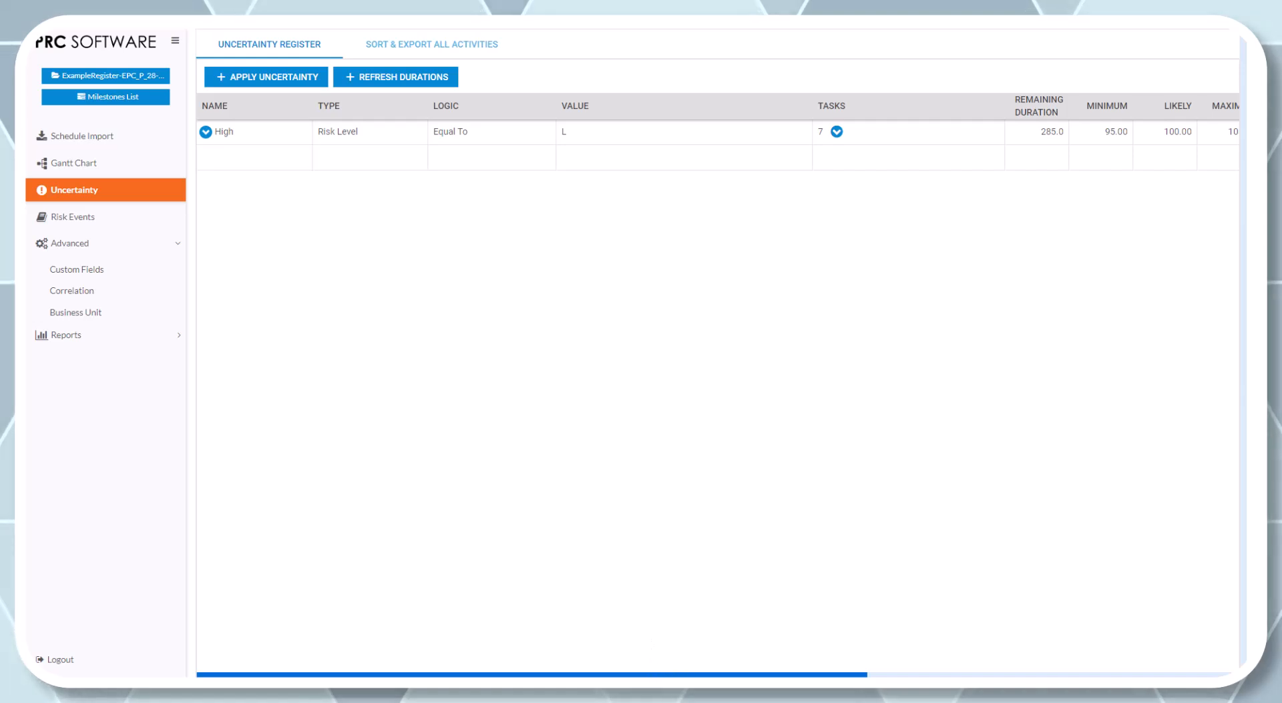
{"action": "left_click_drag", "start_coordinate": [661, 675], "coordinate": [913, 671]}
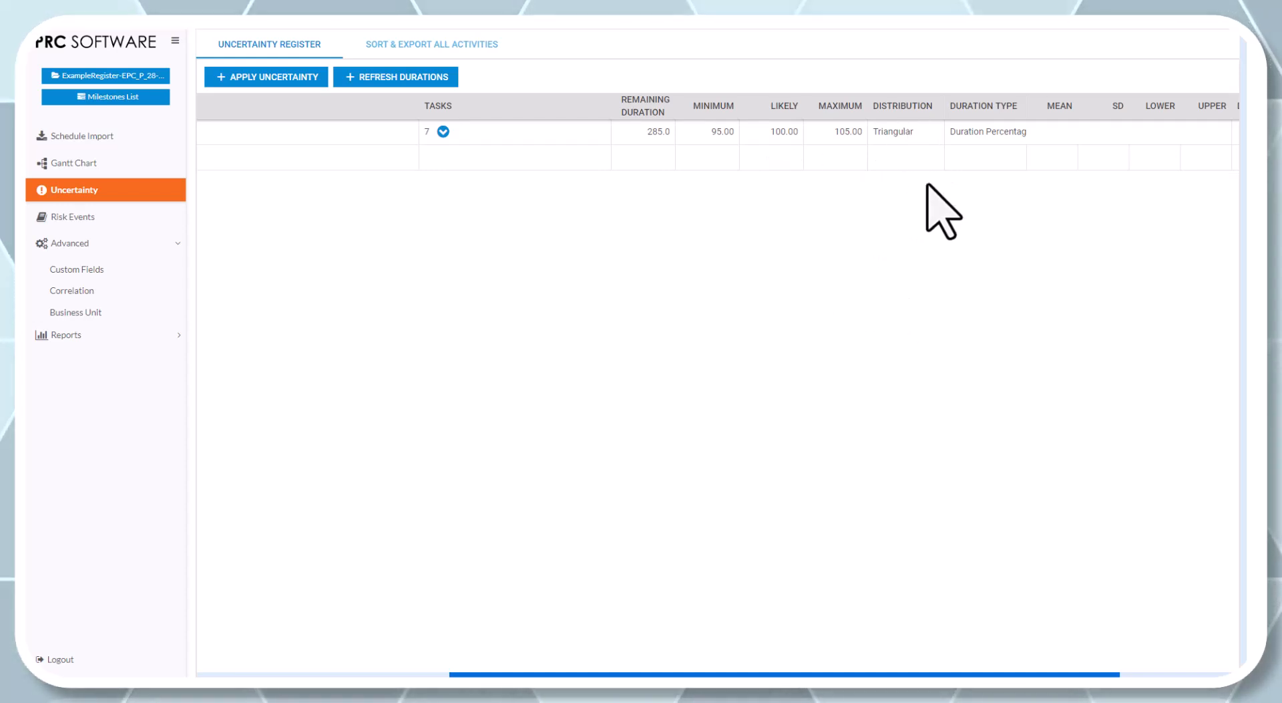
{"action": "left_click_drag", "start_coordinate": [928, 675], "coordinate": [1047, 676]}
{"action": "left_click", "coordinate": [727, 137]}
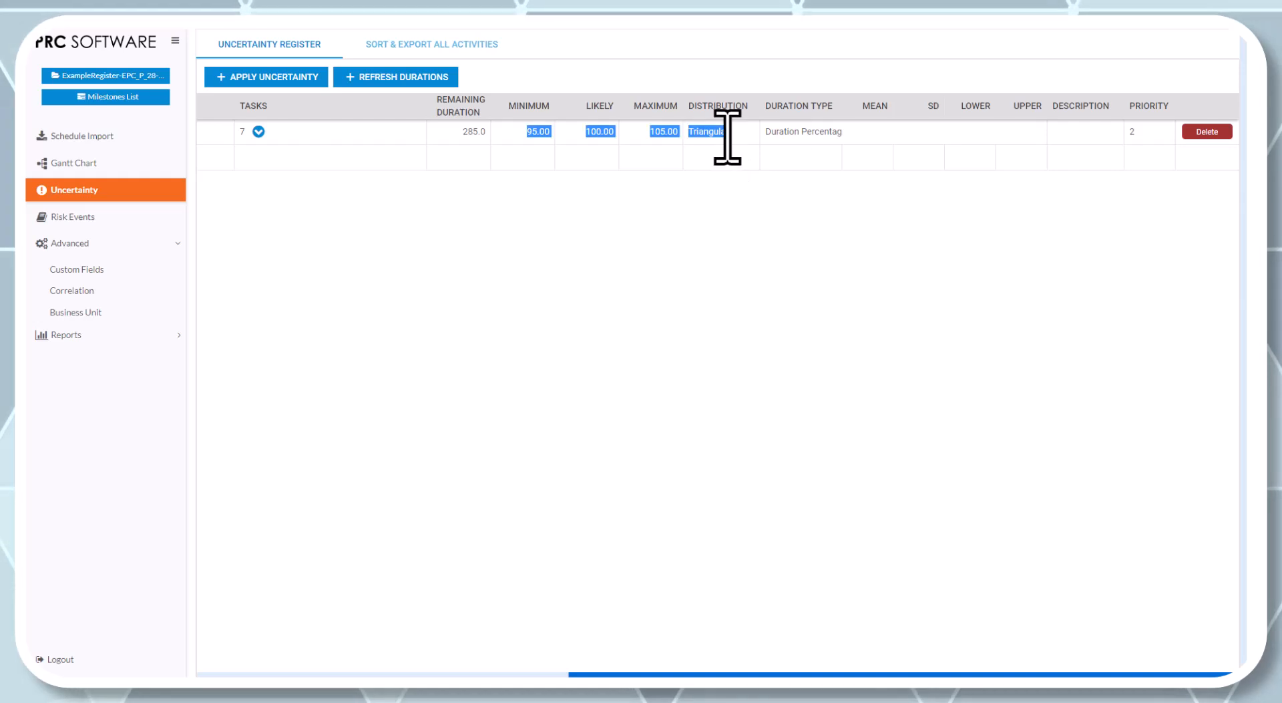
{"action": "left_click", "coordinate": [728, 134]}
{"action": "left_click", "coordinate": [723, 212]}
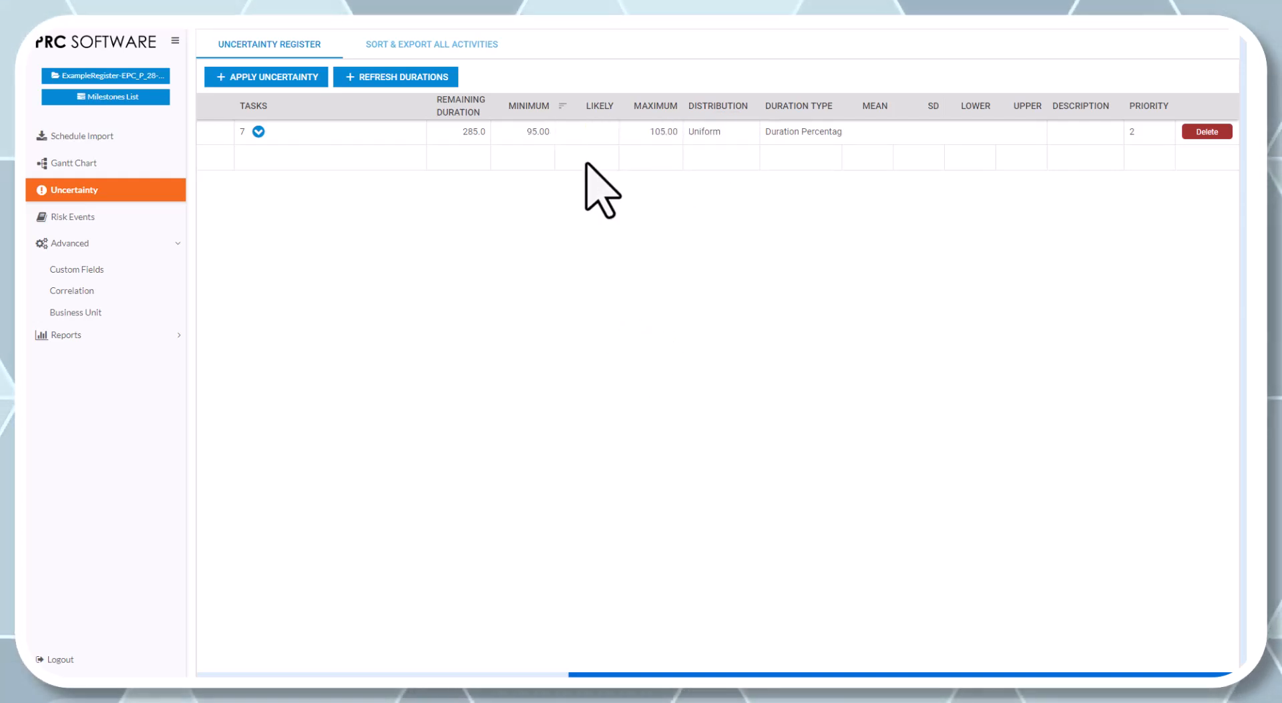
Change the High entry's distribution to Trigen
{"action": "left_click", "coordinate": [715, 136]}
{"action": "left_click", "coordinate": [717, 135]}
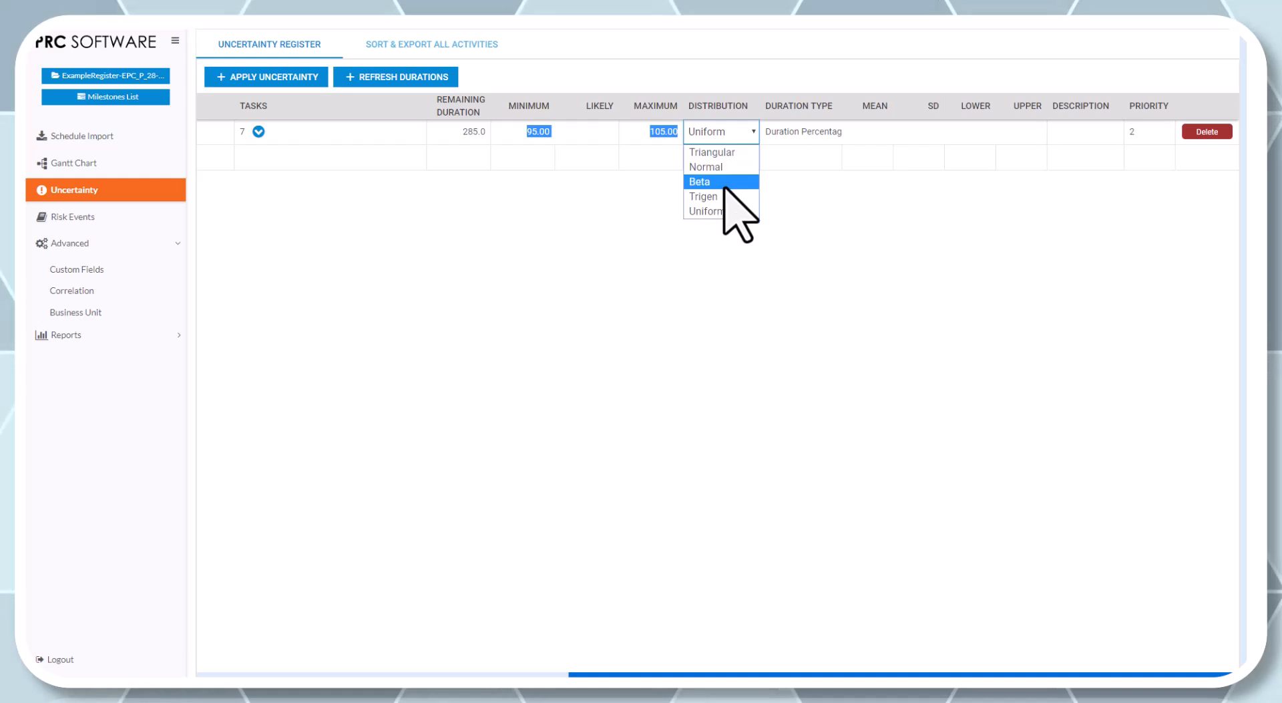
{"action": "left_click", "coordinate": [724, 196]}
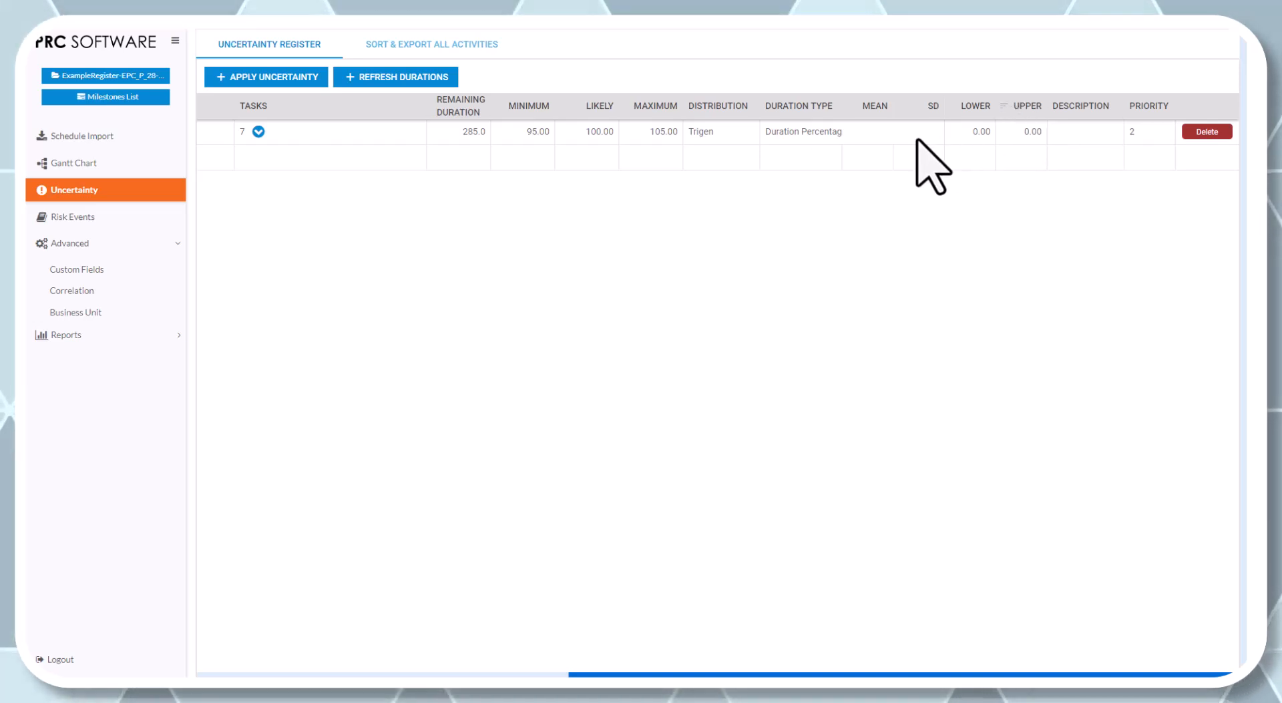
{"action": "left_click", "coordinate": [713, 138]}
{"action": "left_click", "coordinate": [713, 138]}
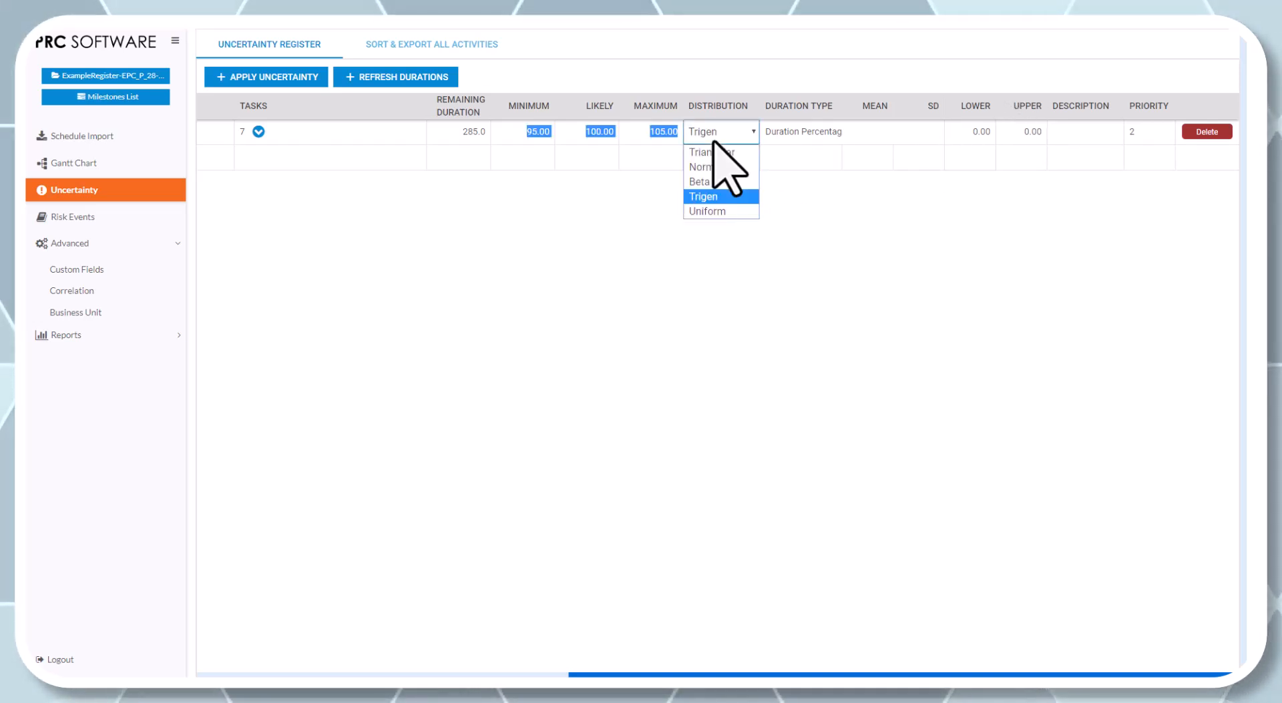
{"action": "left_click", "coordinate": [814, 132]}
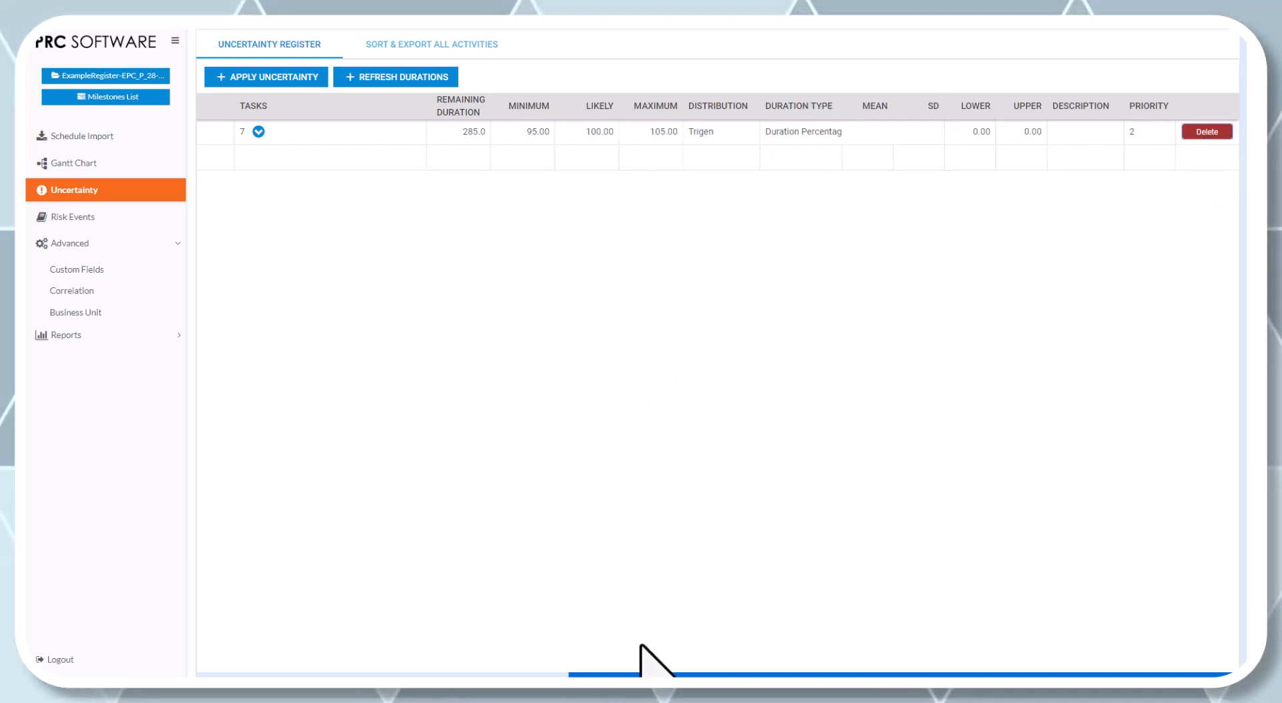
Add a second register entry named Construction with type Wbs and logic Equal To
{"action": "left_click_drag", "start_coordinate": [591, 674], "coordinate": [258, 667]}
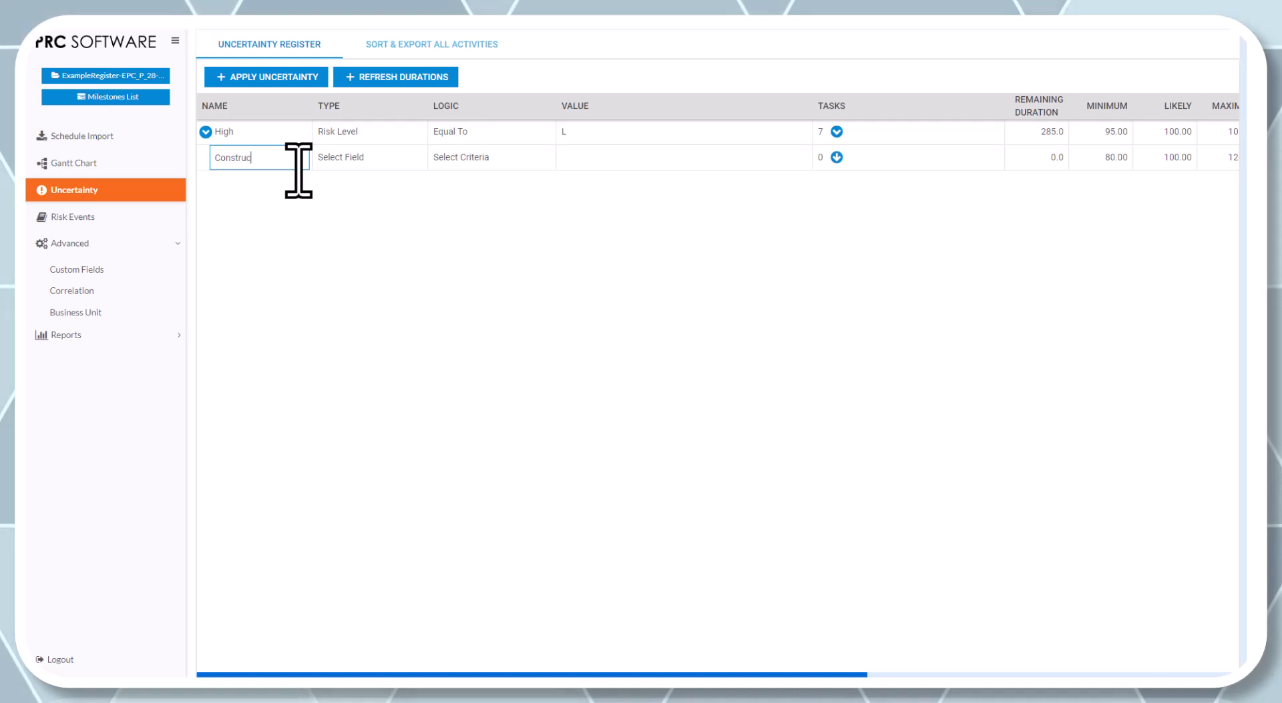
{"action": "left_click", "coordinate": [359, 157]}
{"action": "left_click", "coordinate": [359, 158]}
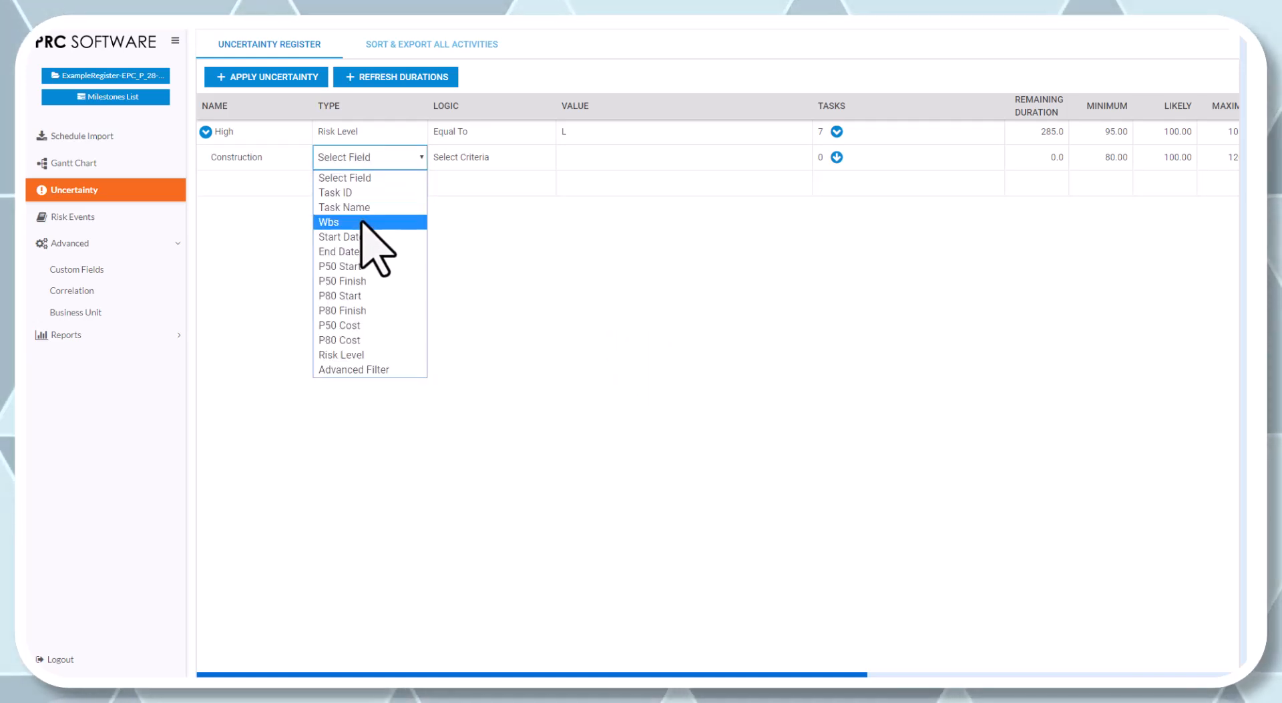
{"action": "left_click", "coordinate": [364, 222]}
{"action": "left_click", "coordinate": [486, 160]}
{"action": "left_click", "coordinate": [486, 159]}
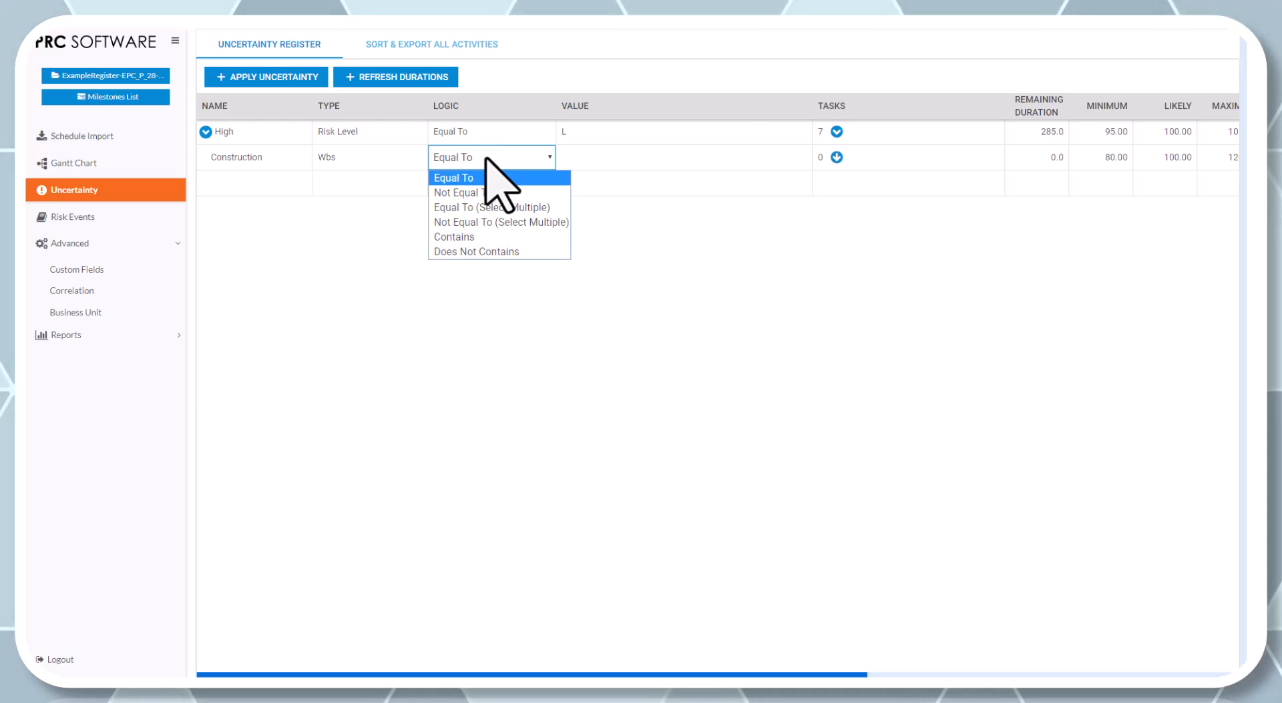
Filter the task names by "Con", choose A180 - Construction as the Wbs value, and apply the uncertainty to its tasks
{"action": "left_click", "coordinate": [638, 157]}
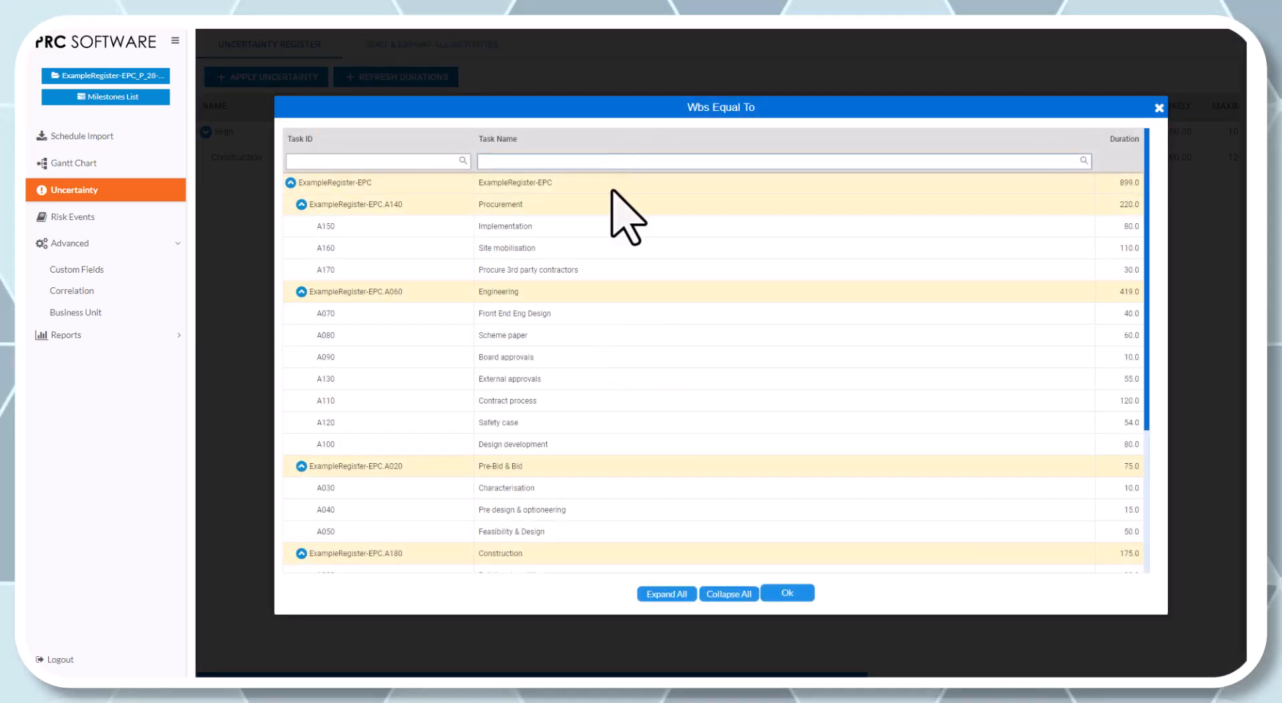
{"action": "scroll", "coordinate": [524, 334], "scroll_direction": "down", "scroll_amount": 3}
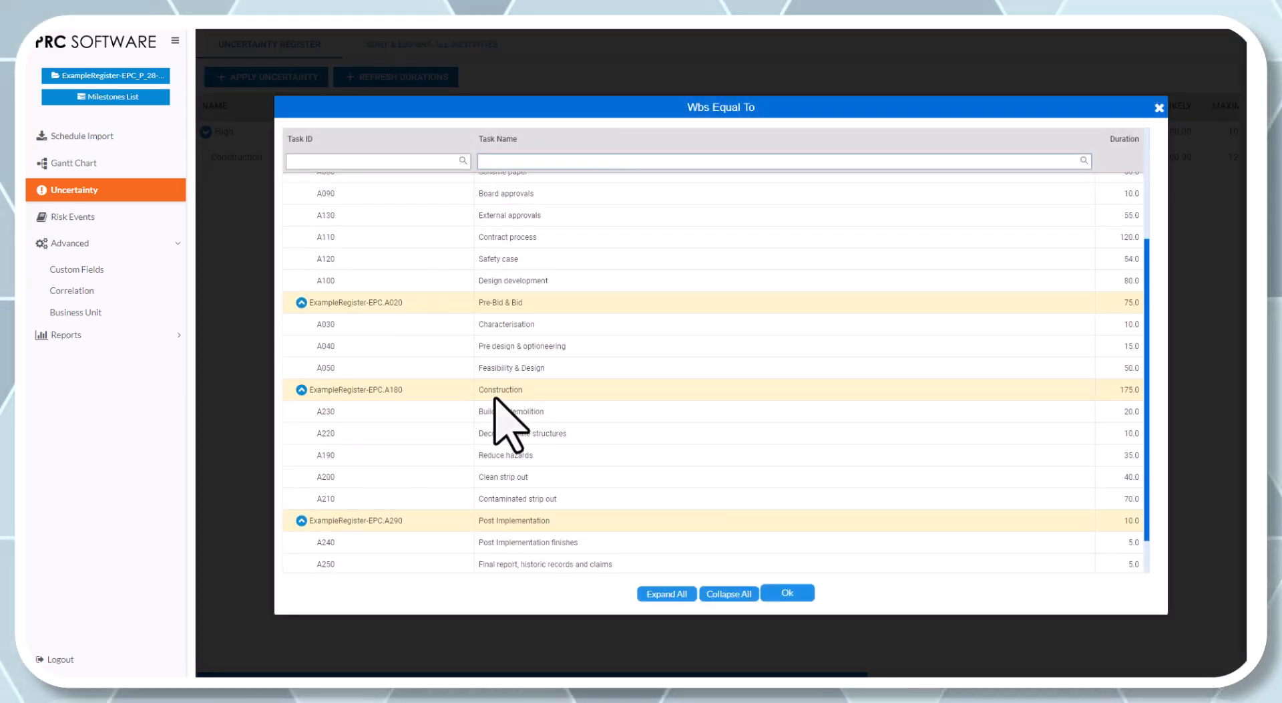
{"action": "left_click", "coordinate": [534, 161]}
{"action": "type", "text": "Con"}
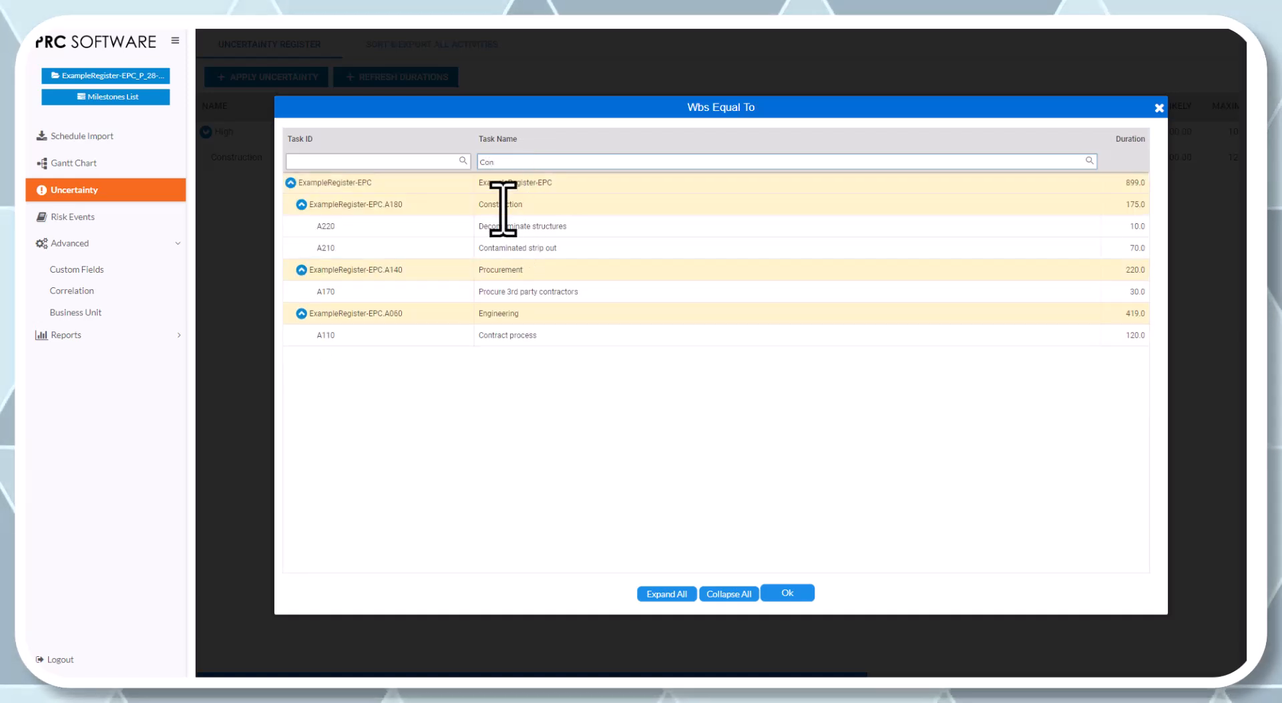
{"action": "double_click", "coordinate": [501, 204]}
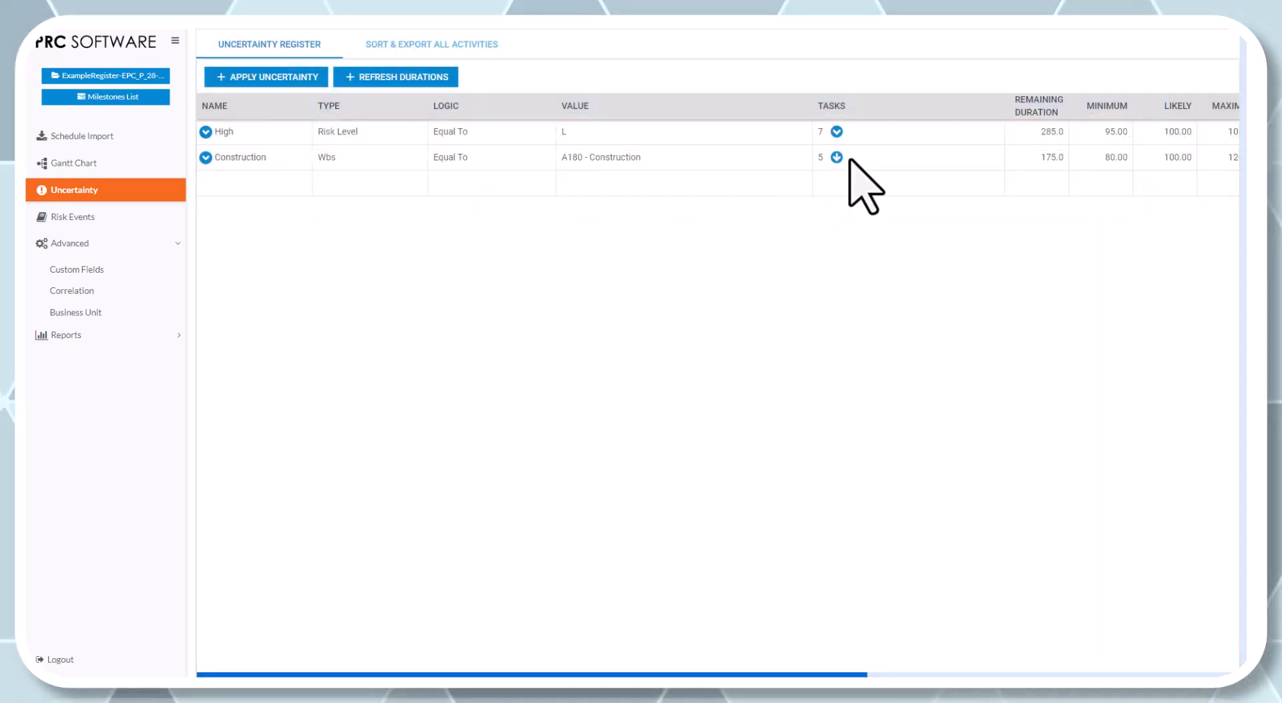
{"action": "left_click", "coordinate": [837, 157]}
{"action": "left_click", "coordinate": [837, 157]}
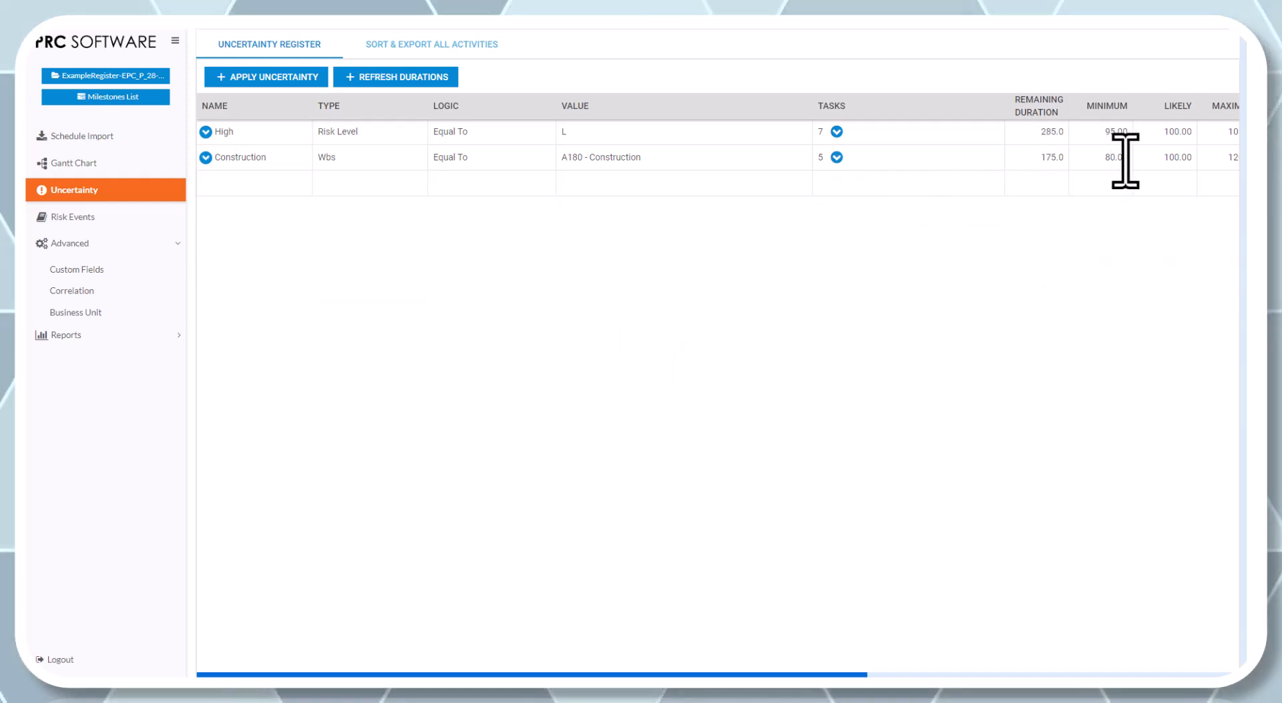
Add a third register entry named High Construction with type Advanced Filter
{"action": "left_click", "coordinate": [255, 187]}
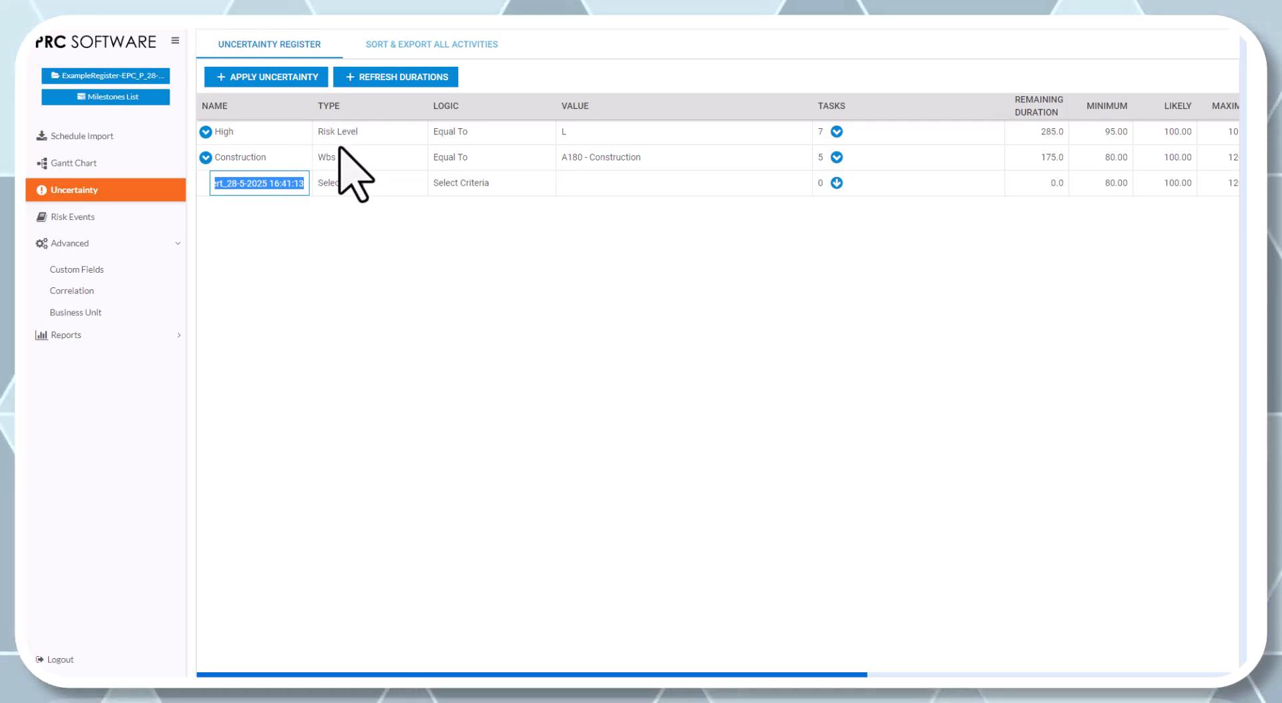
{"action": "type", "text": "High Construction"}
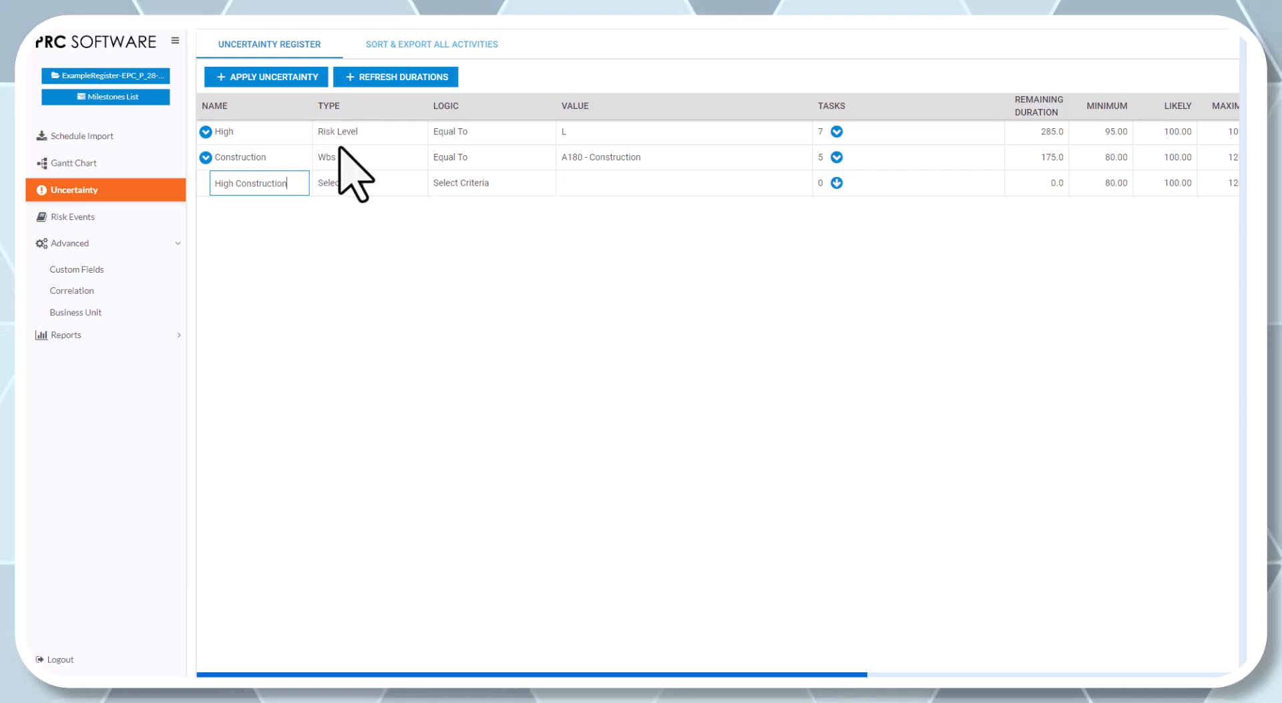
{"action": "left_click", "coordinate": [338, 183]}
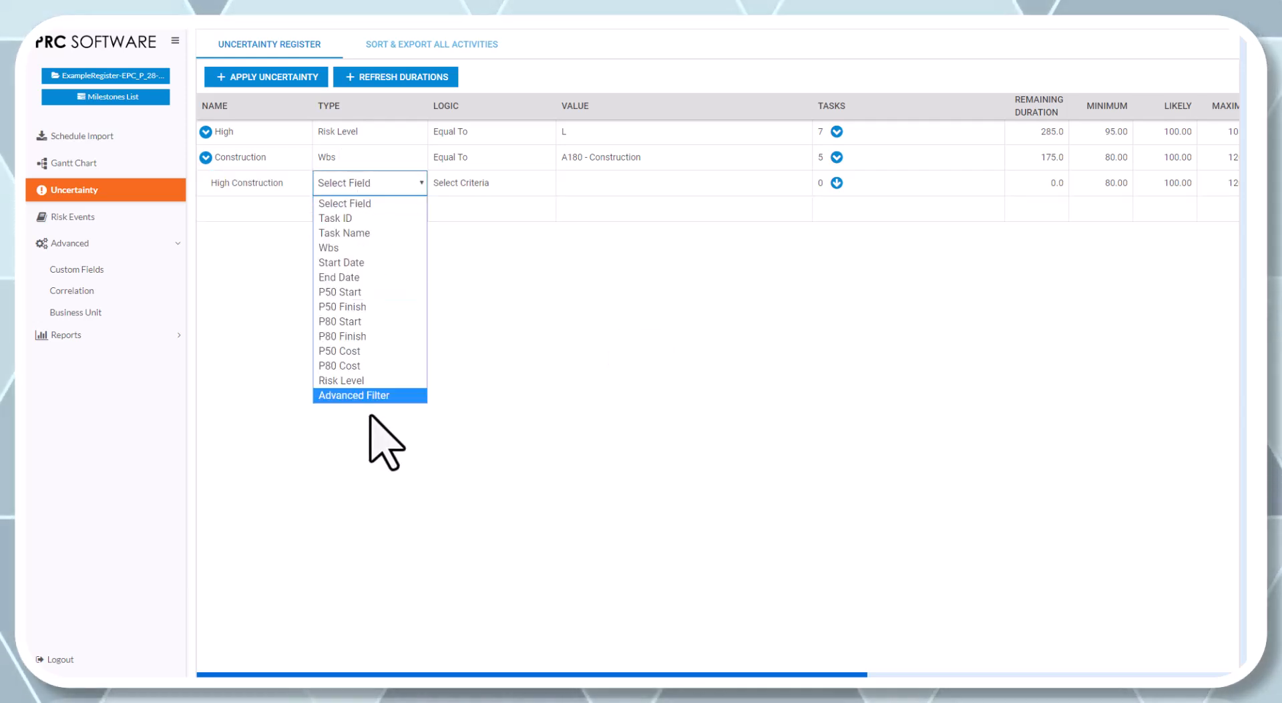
{"action": "left_click", "coordinate": [363, 396]}
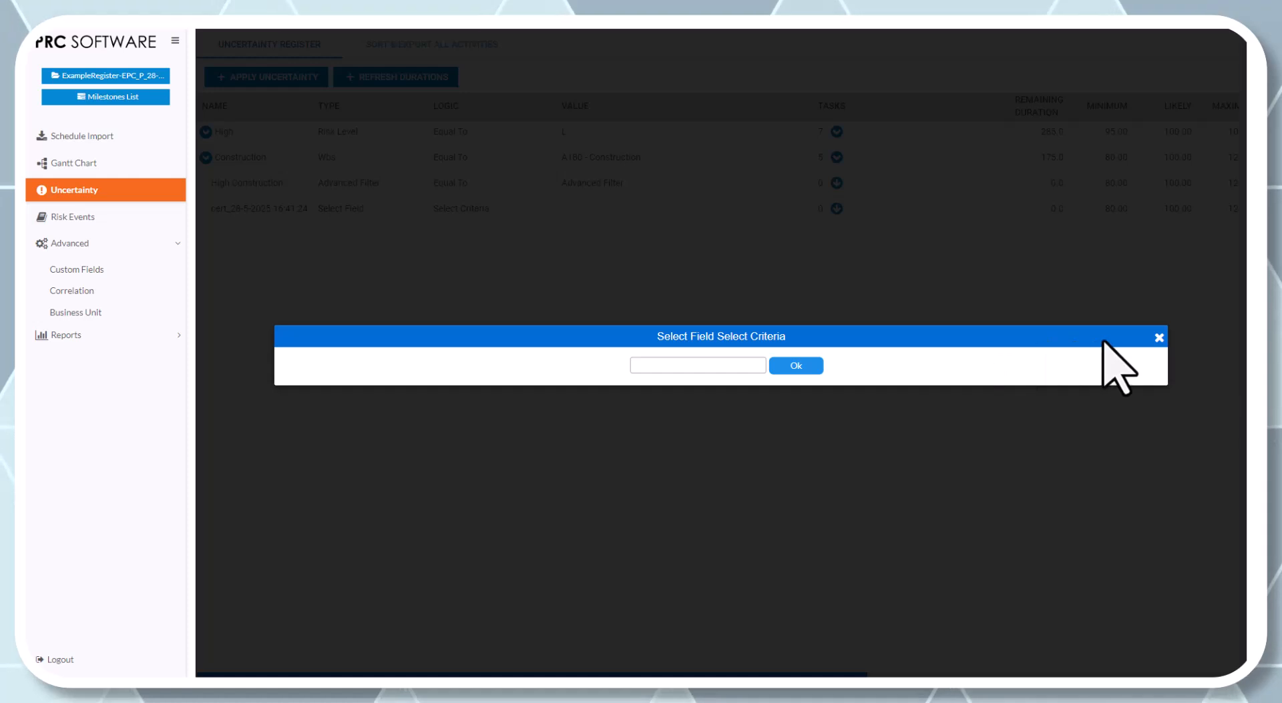
{"action": "left_click", "coordinate": [1160, 337]}
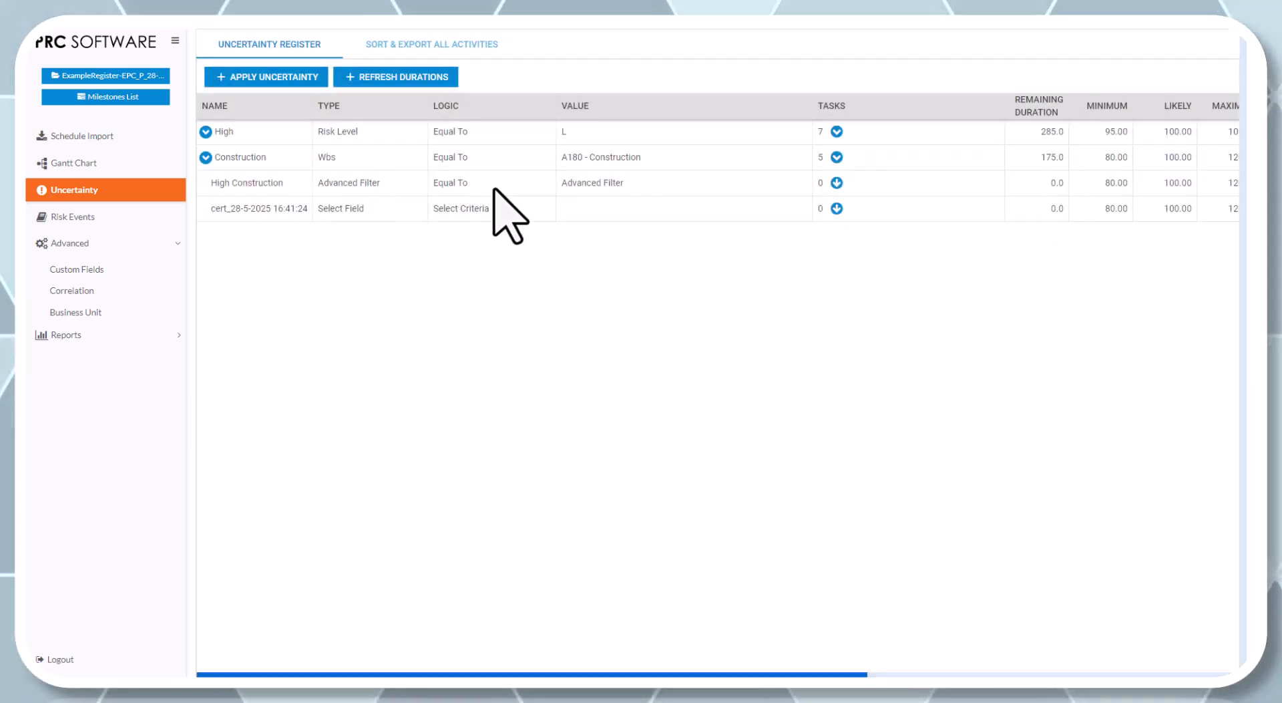
Add an AND condition to the High Construction entry's advanced filter with field Risk Level and value H
{"action": "left_click", "coordinate": [605, 185]}
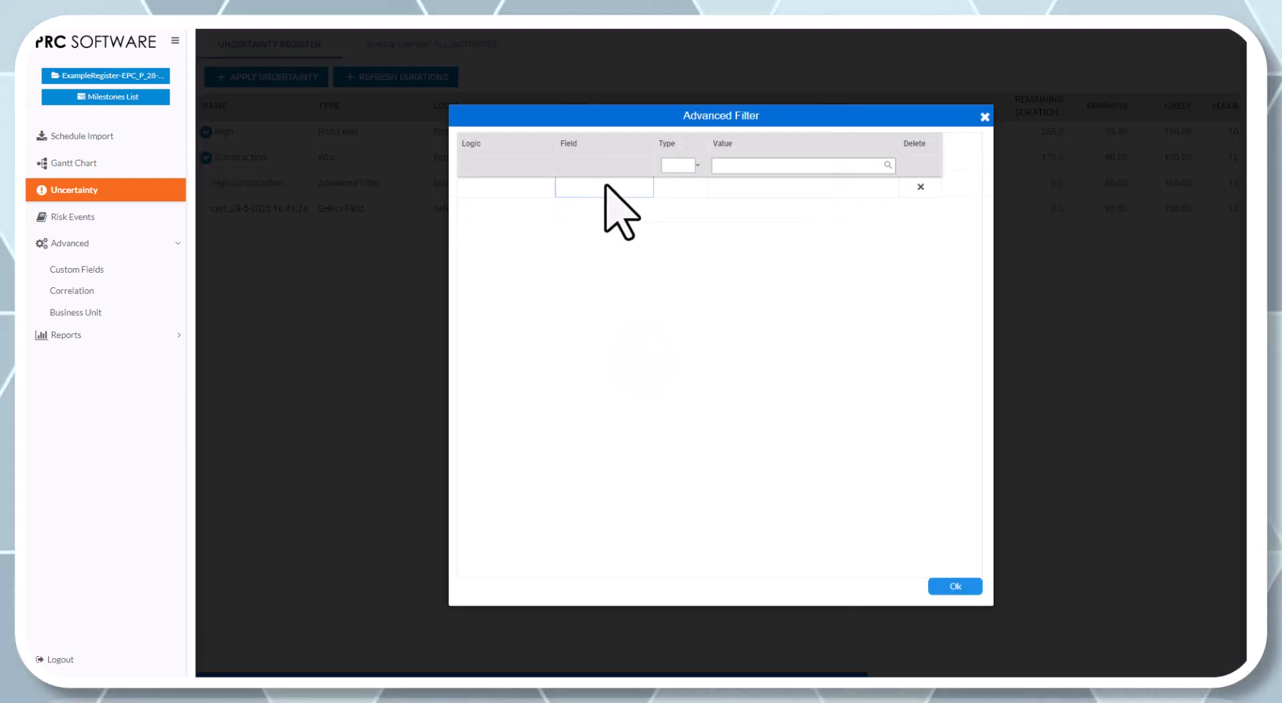
{"action": "left_click", "coordinate": [490, 188]}
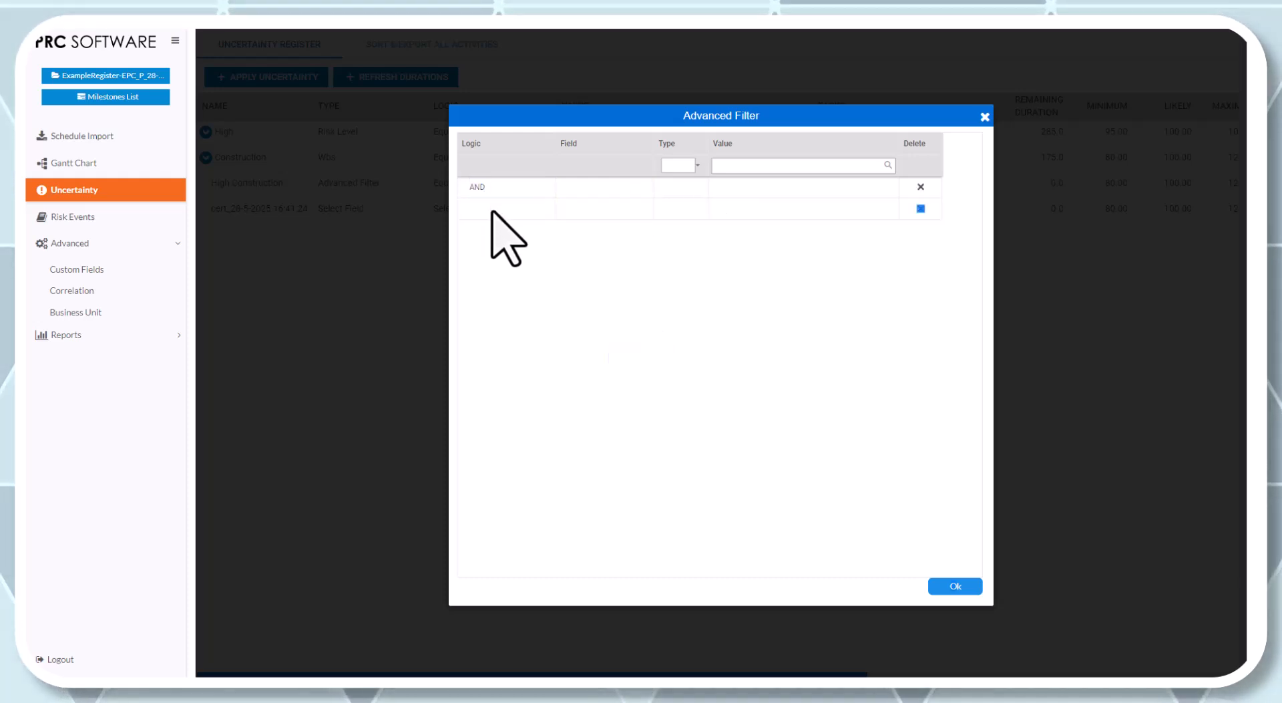
{"action": "left_click", "coordinate": [599, 189]}
{"action": "double_click", "coordinate": [600, 189]}
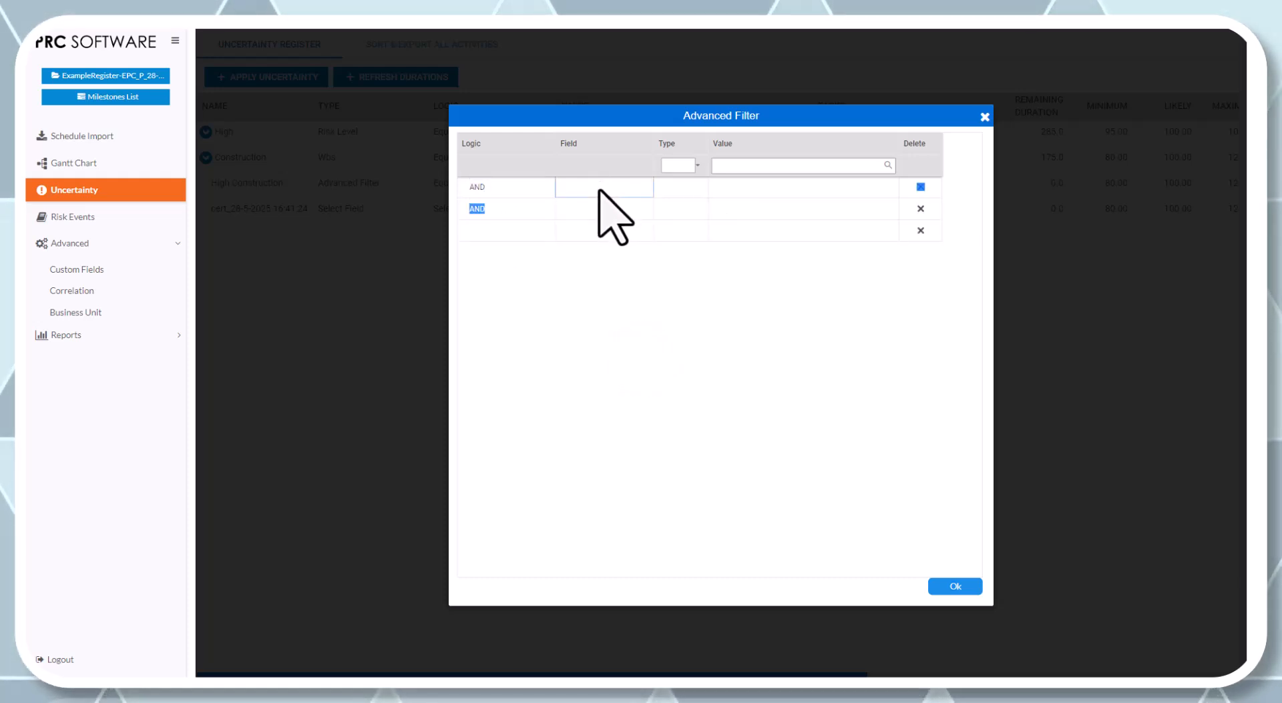
{"action": "left_click", "coordinate": [599, 190]}
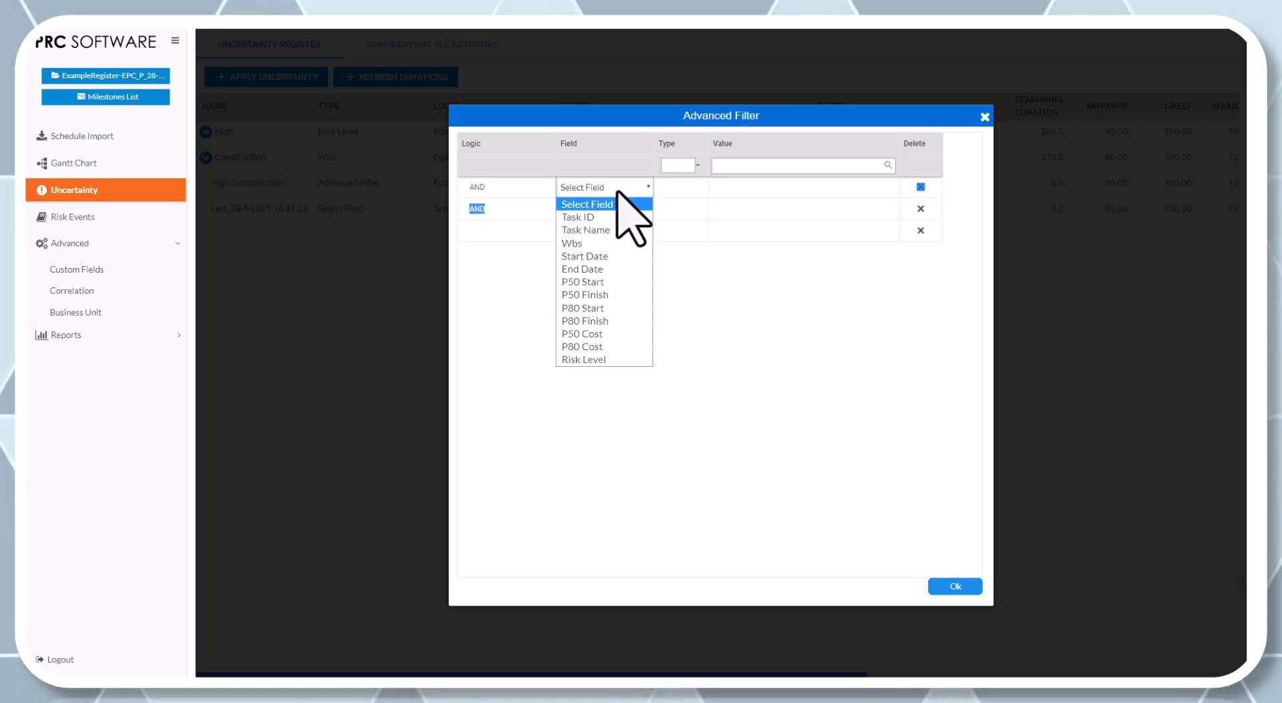
{"action": "left_click", "coordinate": [591, 360]}
{"action": "left_click", "coordinate": [774, 188]}
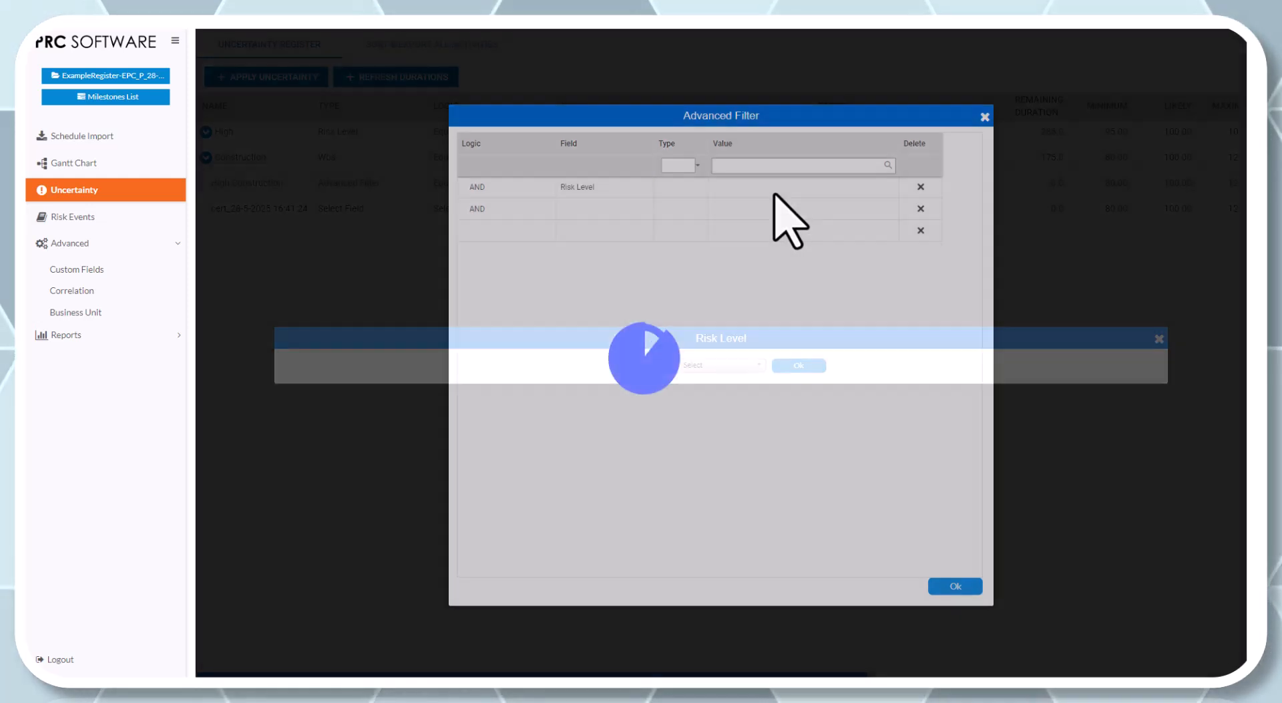
{"action": "left_click", "coordinate": [734, 366]}
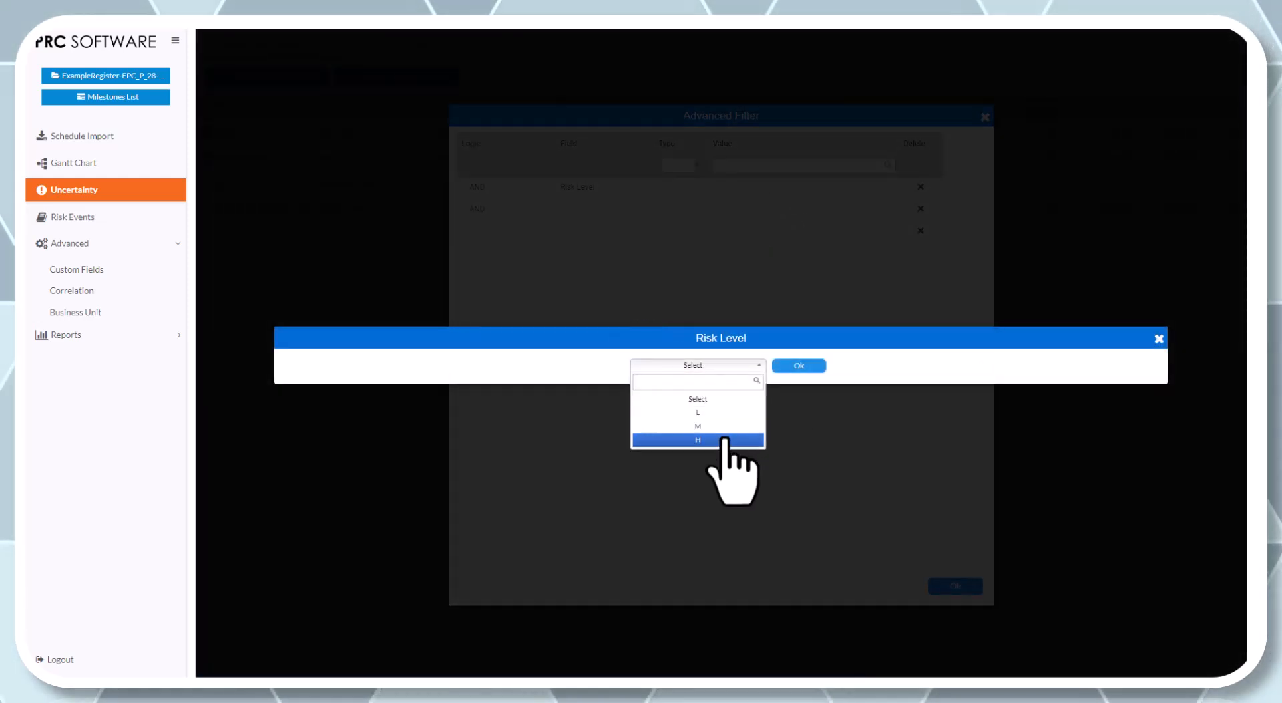
{"action": "left_click", "coordinate": [732, 438]}
{"action": "left_click", "coordinate": [798, 365]}
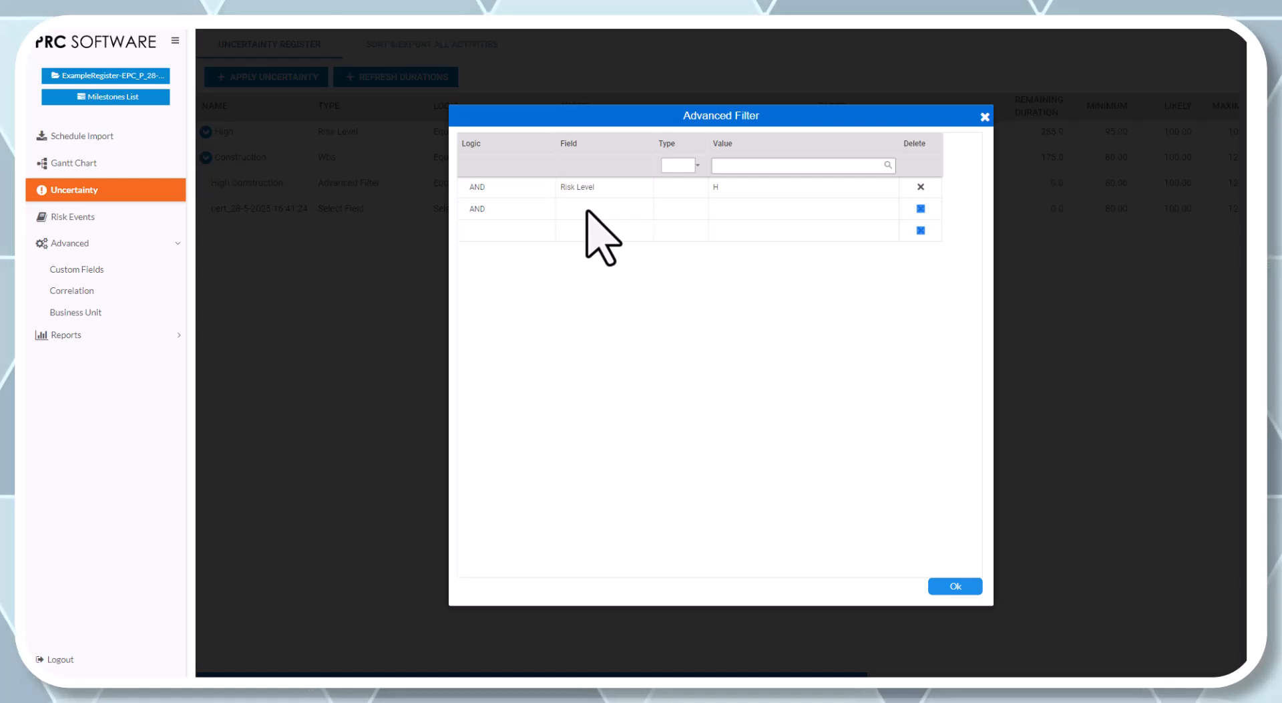
Add a second AND condition with field Wbs and value A180 - Construction, and save the advanced filter
{"action": "left_click", "coordinate": [587, 211]}
{"action": "left_click", "coordinate": [584, 265]}
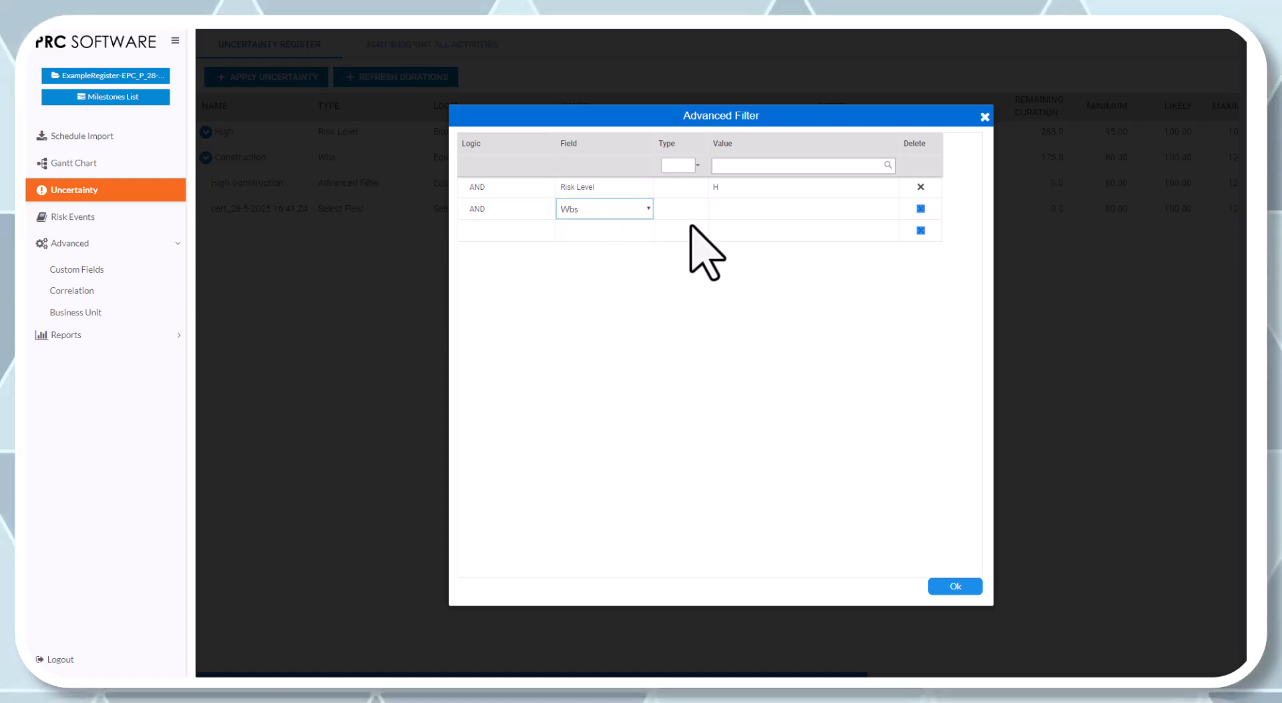
{"action": "left_click", "coordinate": [736, 211]}
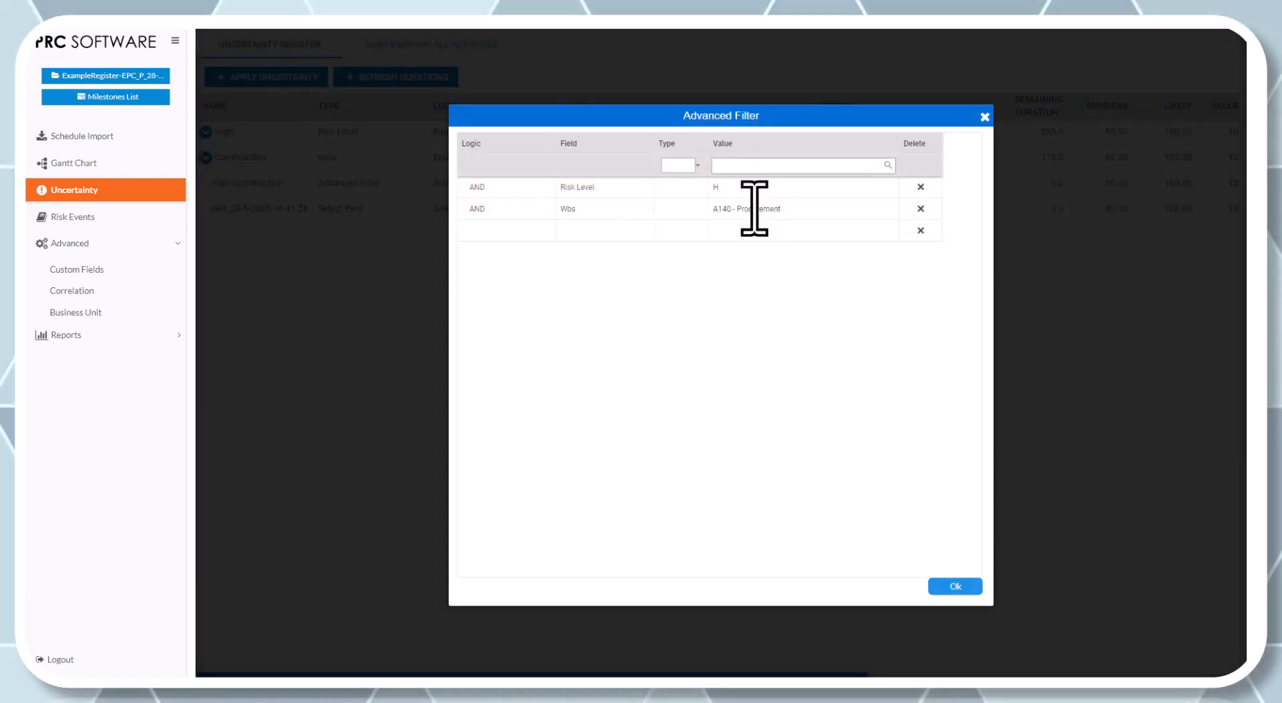
{"action": "double_click", "coordinate": [755, 206]}
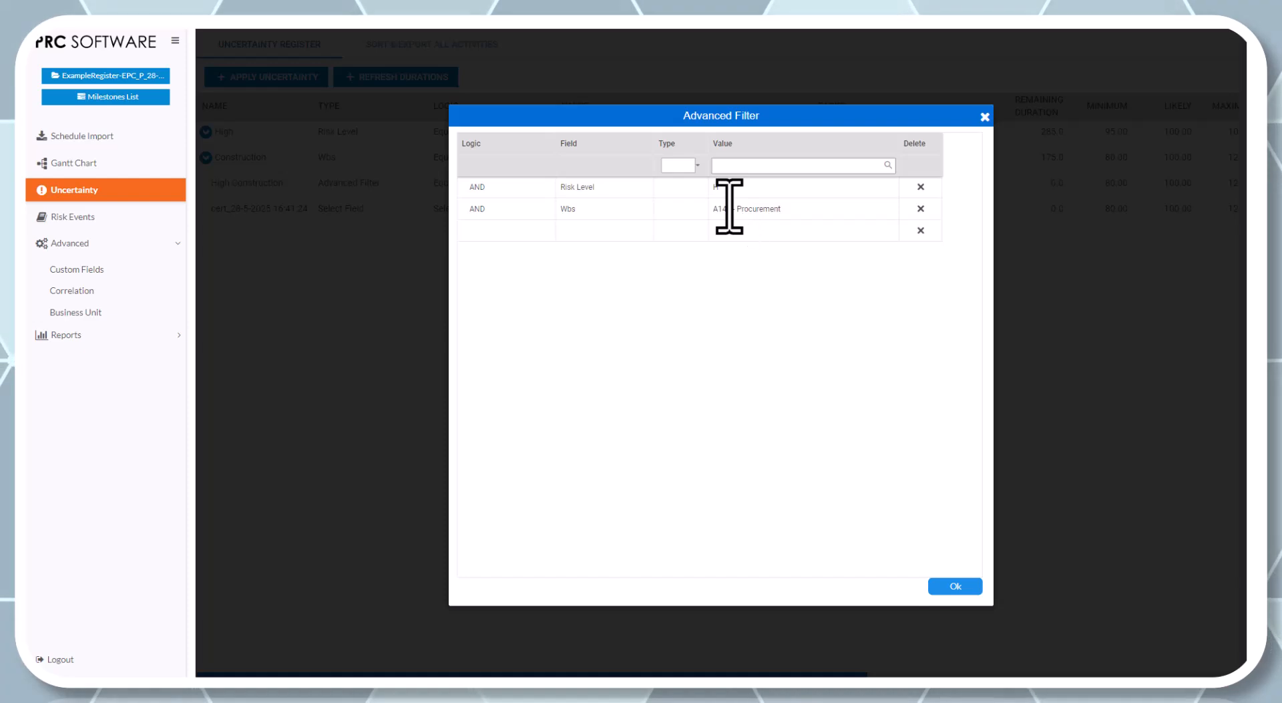
{"action": "left_click", "coordinate": [729, 209]}
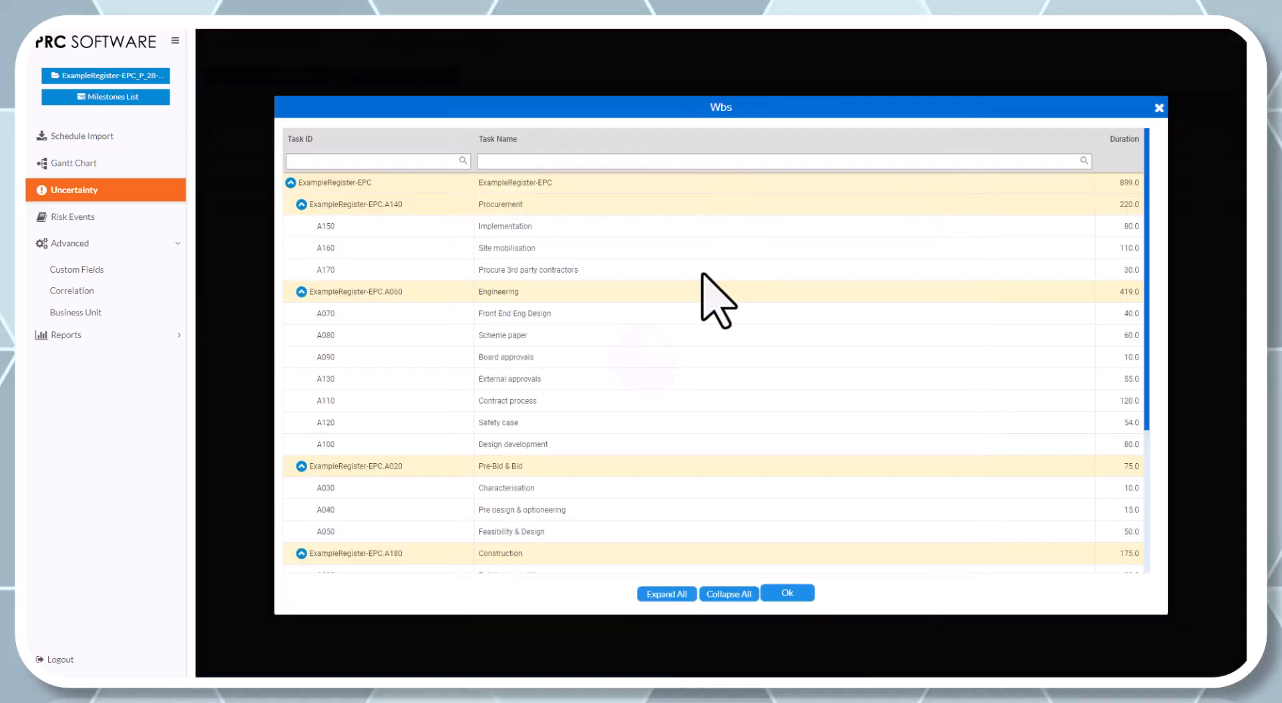
{"action": "double_click", "coordinate": [549, 557]}
{"action": "left_click", "coordinate": [952, 585]}
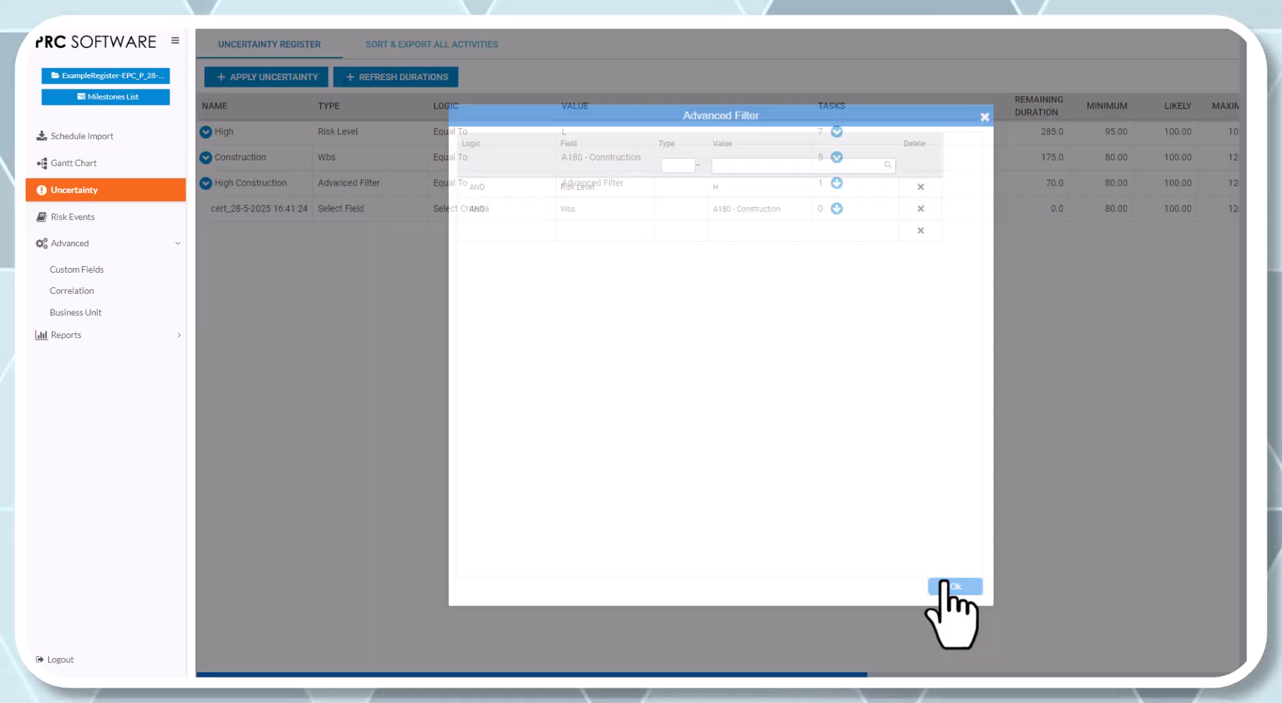
Expand the High Construction entry to check which tasks its filter matches, and collapse it again
{"action": "left_click", "coordinate": [837, 182]}
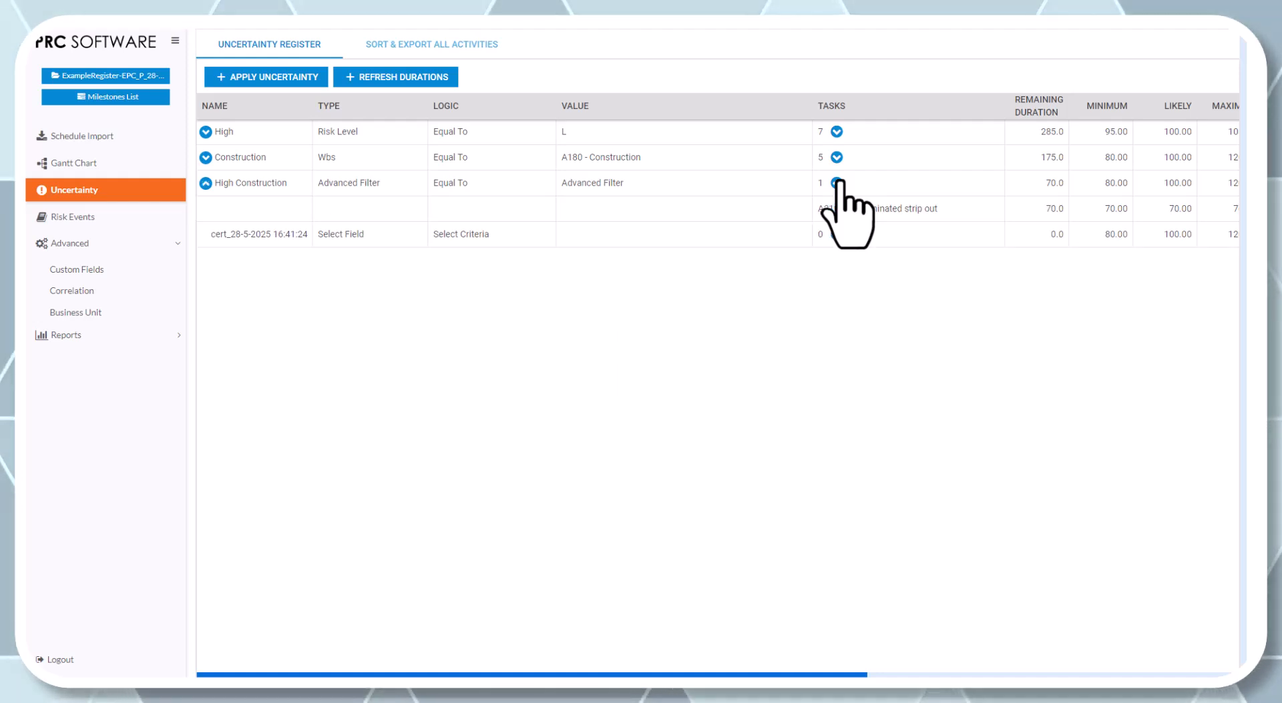
{"action": "left_click", "coordinate": [837, 182]}
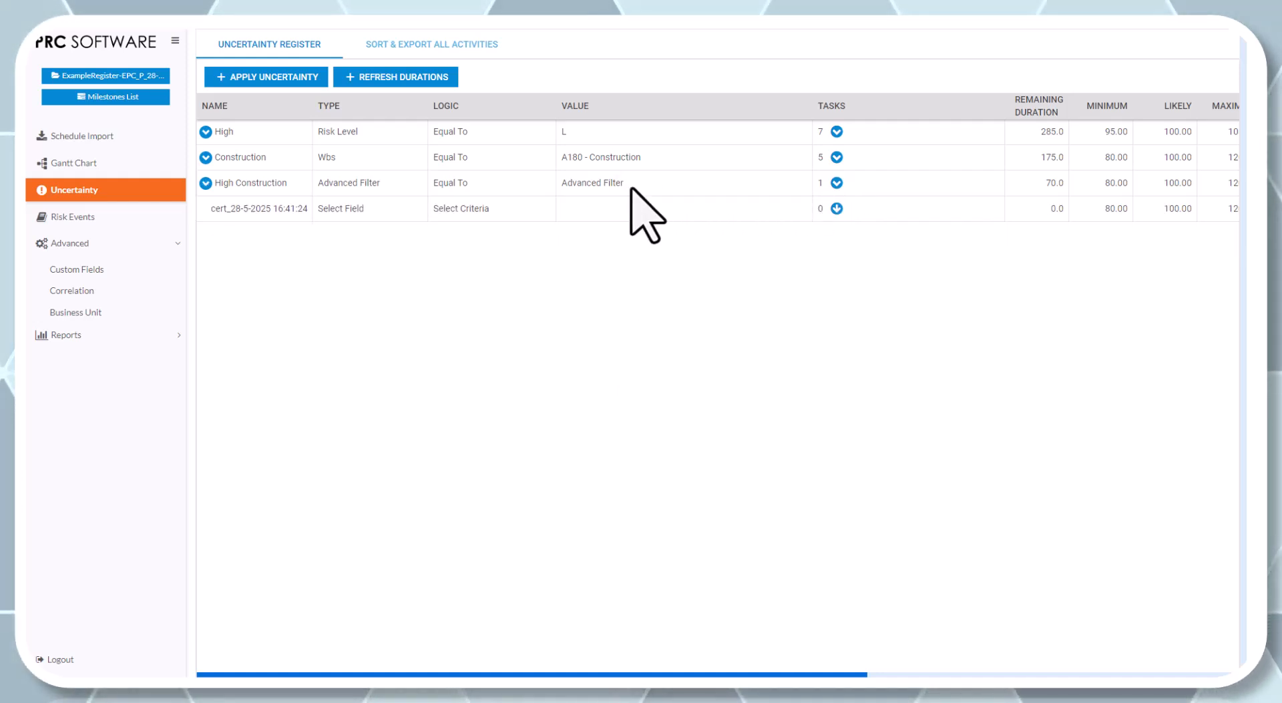
{"action": "left_click", "coordinate": [837, 182]}
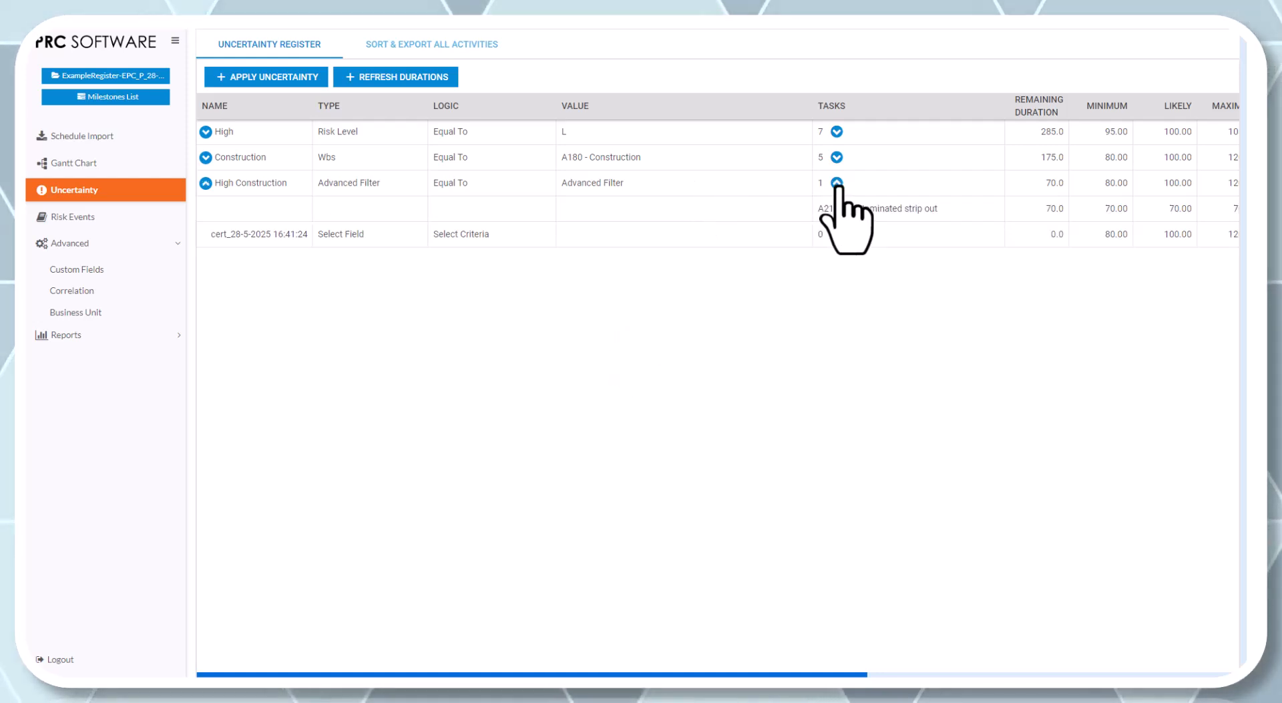
{"action": "left_click", "coordinate": [837, 182]}
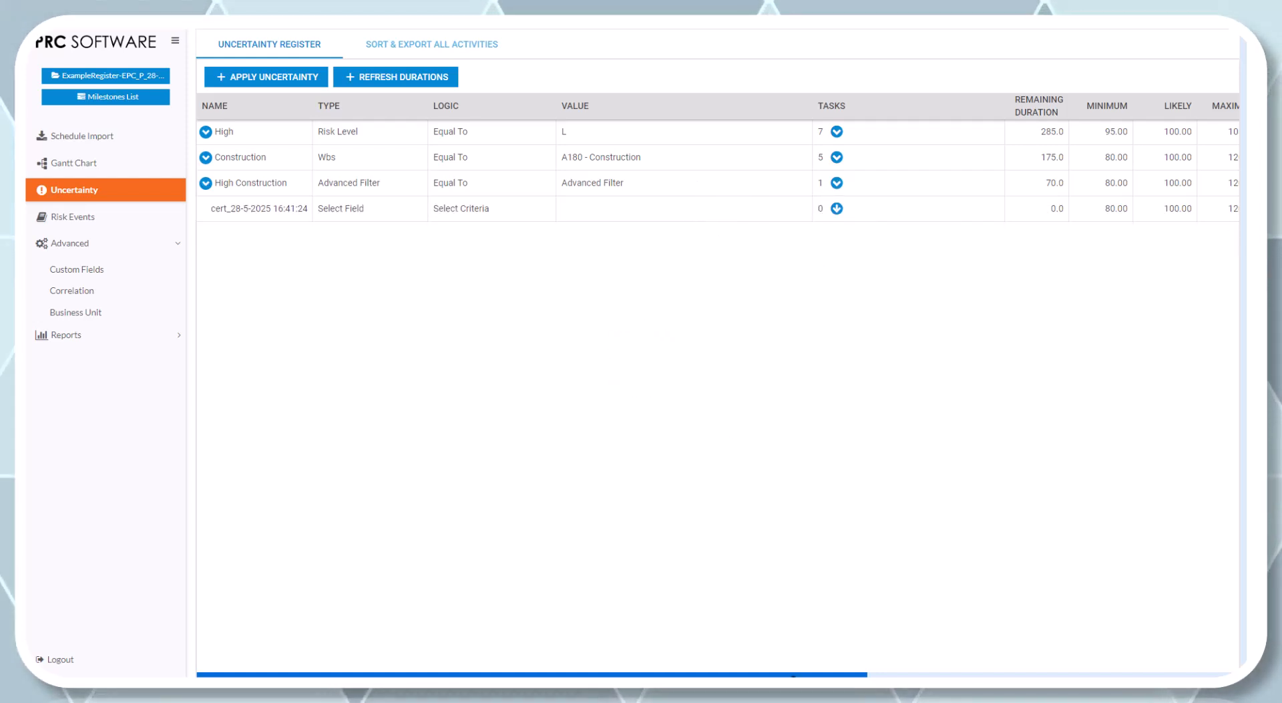
Delete all entries from the uncertainty register: High, Construction, High Construction and the remaining unconfigured one
{"action": "left_click_drag", "start_coordinate": [794, 674], "coordinate": [1202, 653]}
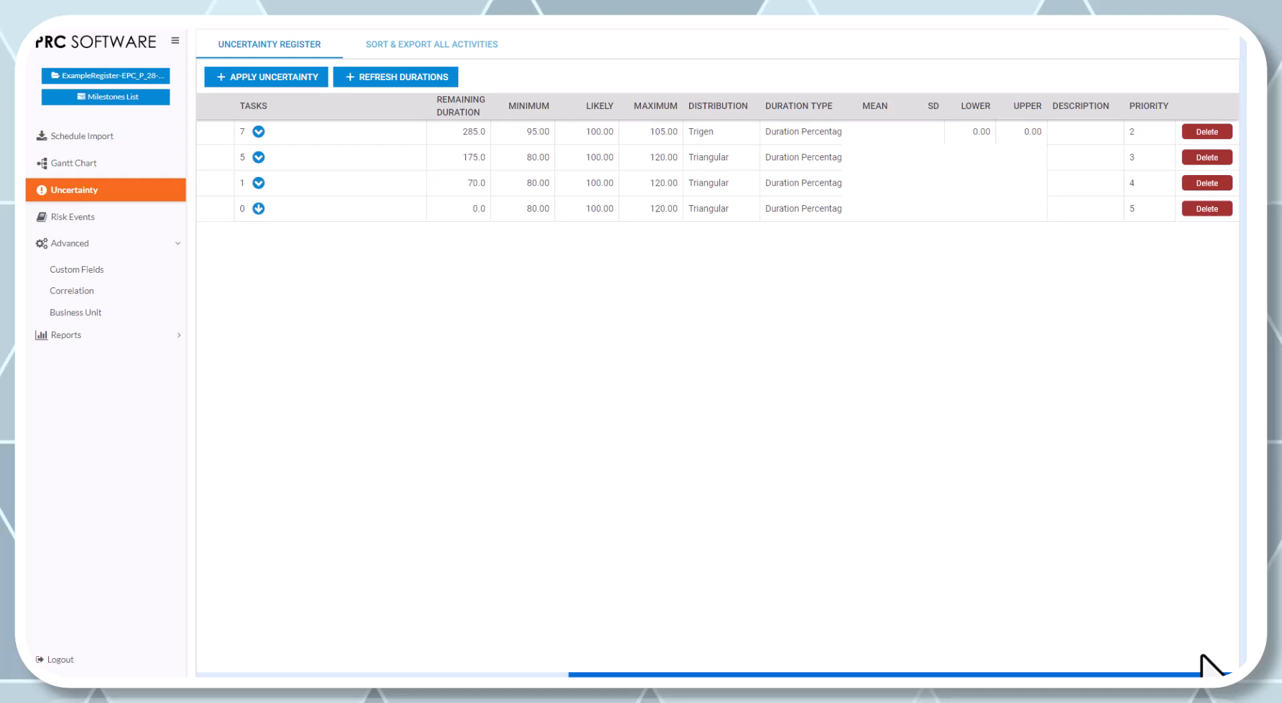
{"action": "left_click", "coordinate": [1207, 183]}
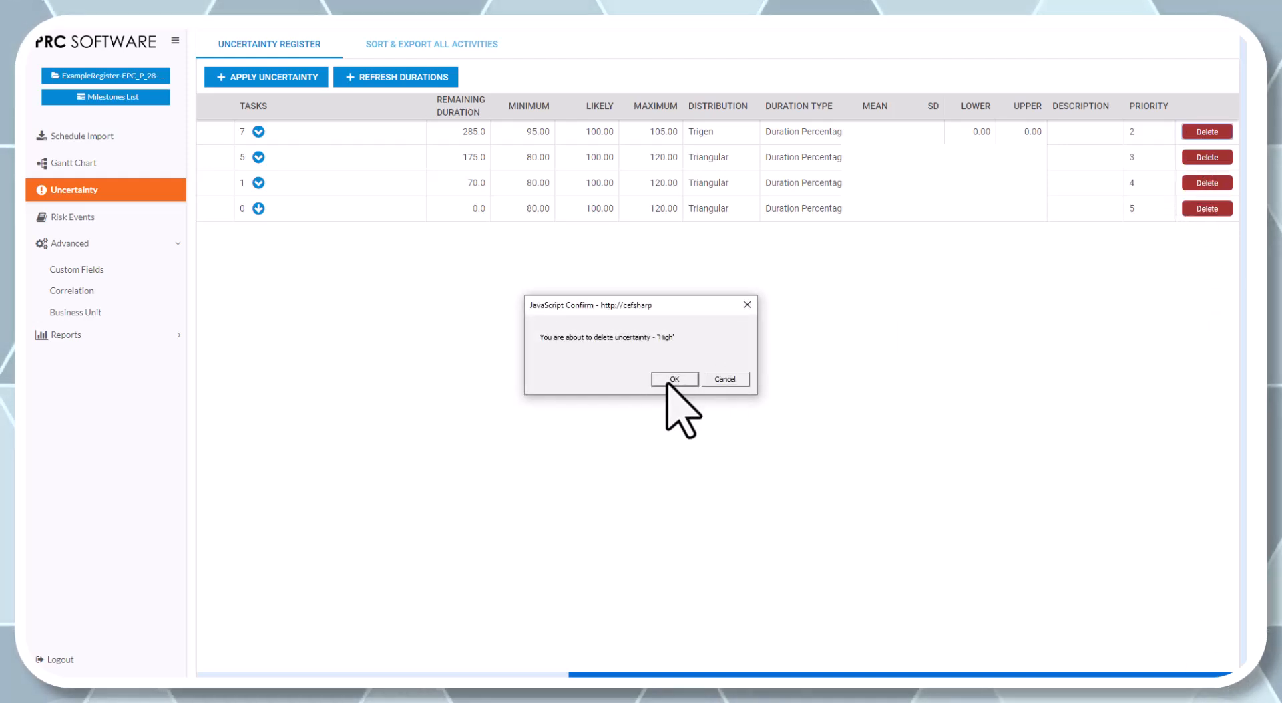
{"action": "left_click", "coordinate": [675, 379]}
{"action": "left_click", "coordinate": [1206, 131]}
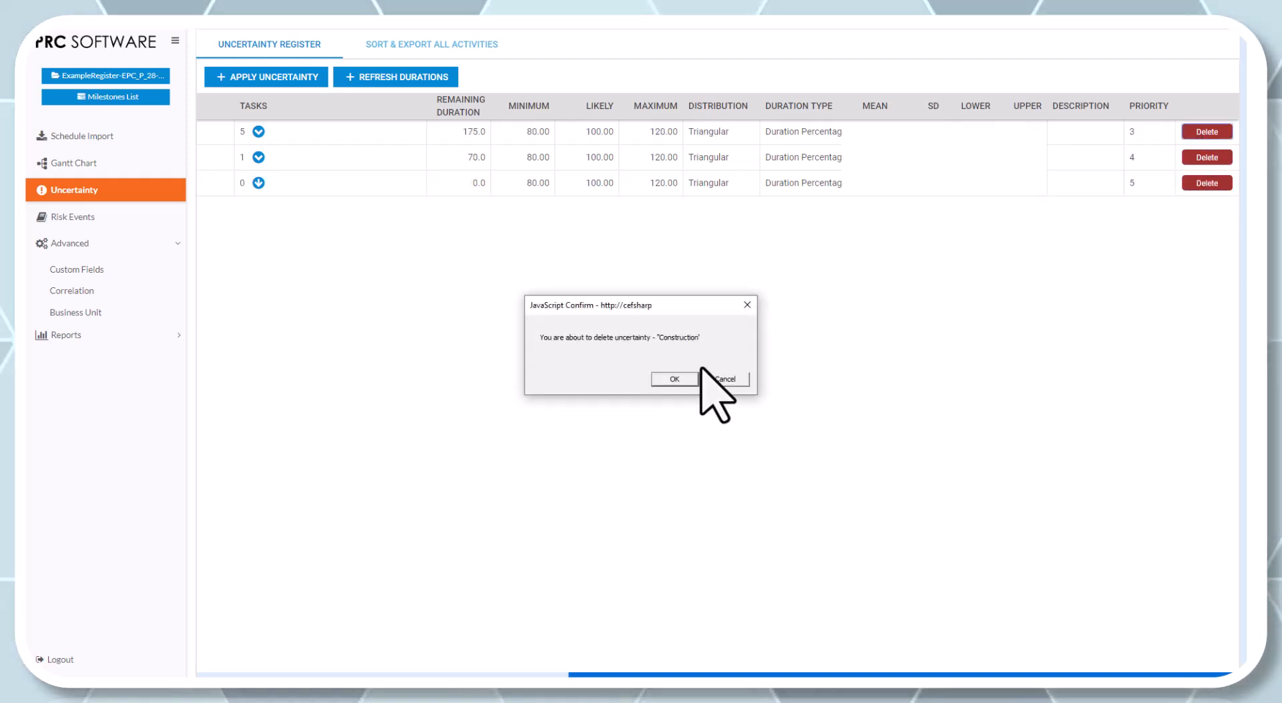
{"action": "left_click", "coordinate": [675, 379]}
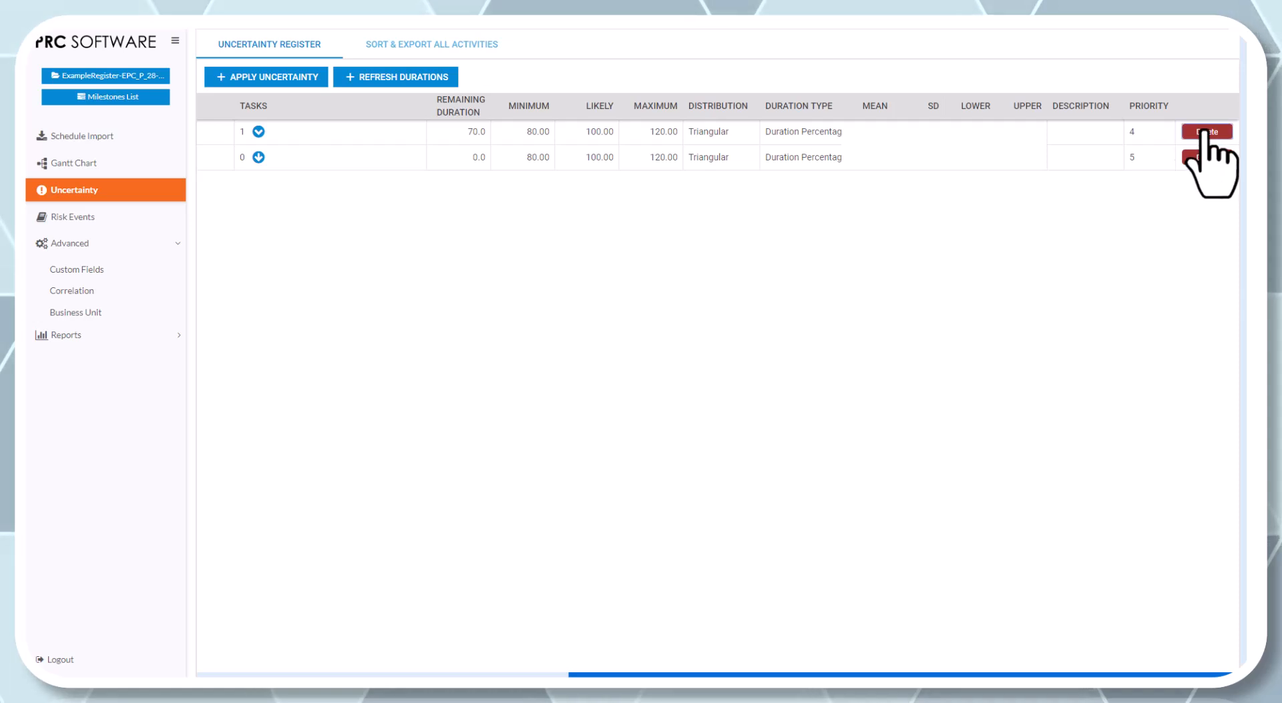
{"action": "left_click", "coordinate": [1206, 132]}
{"action": "left_click", "coordinate": [675, 379]}
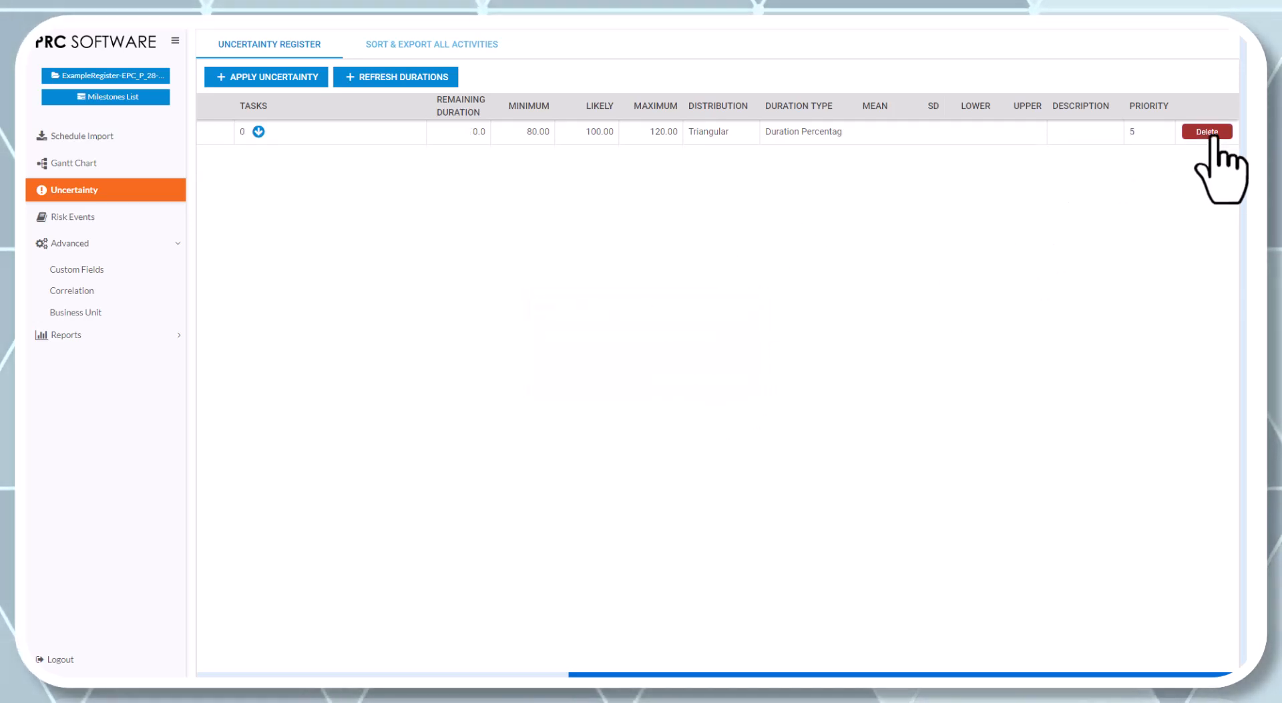
{"action": "left_click", "coordinate": [1211, 132]}
{"action": "left_click", "coordinate": [667, 378]}
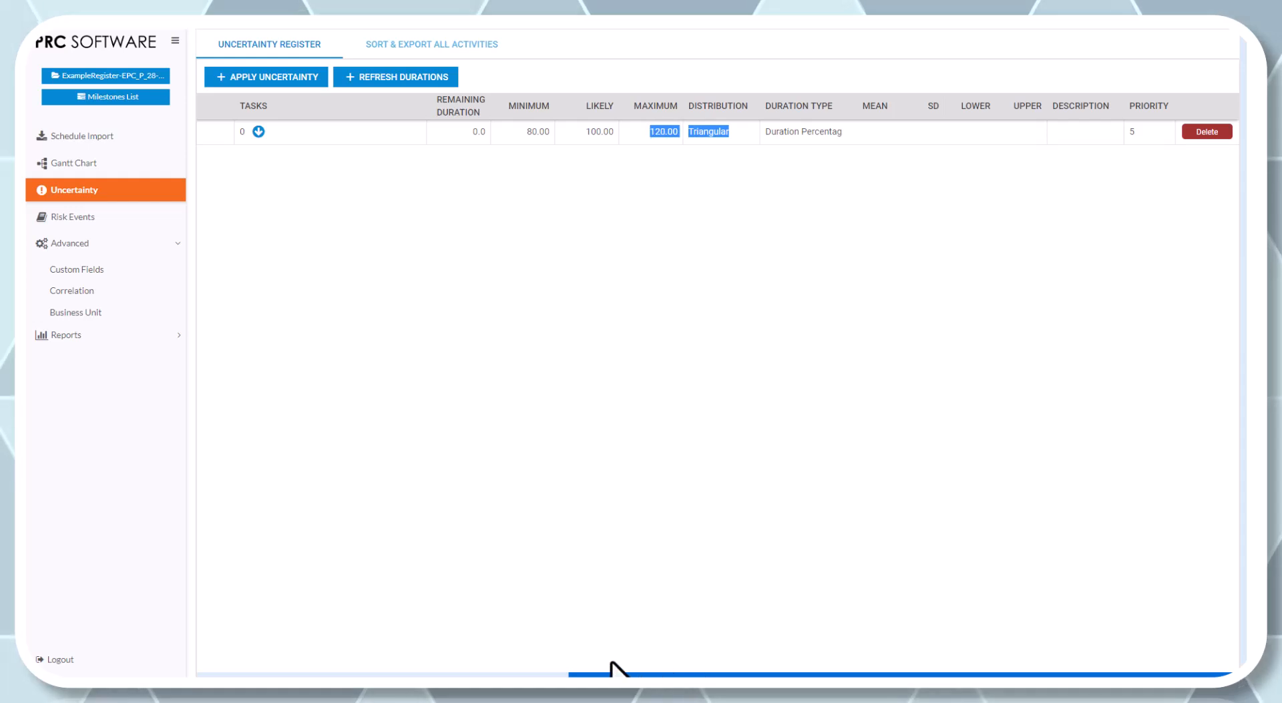
{"action": "left_click", "coordinate": [617, 356]}
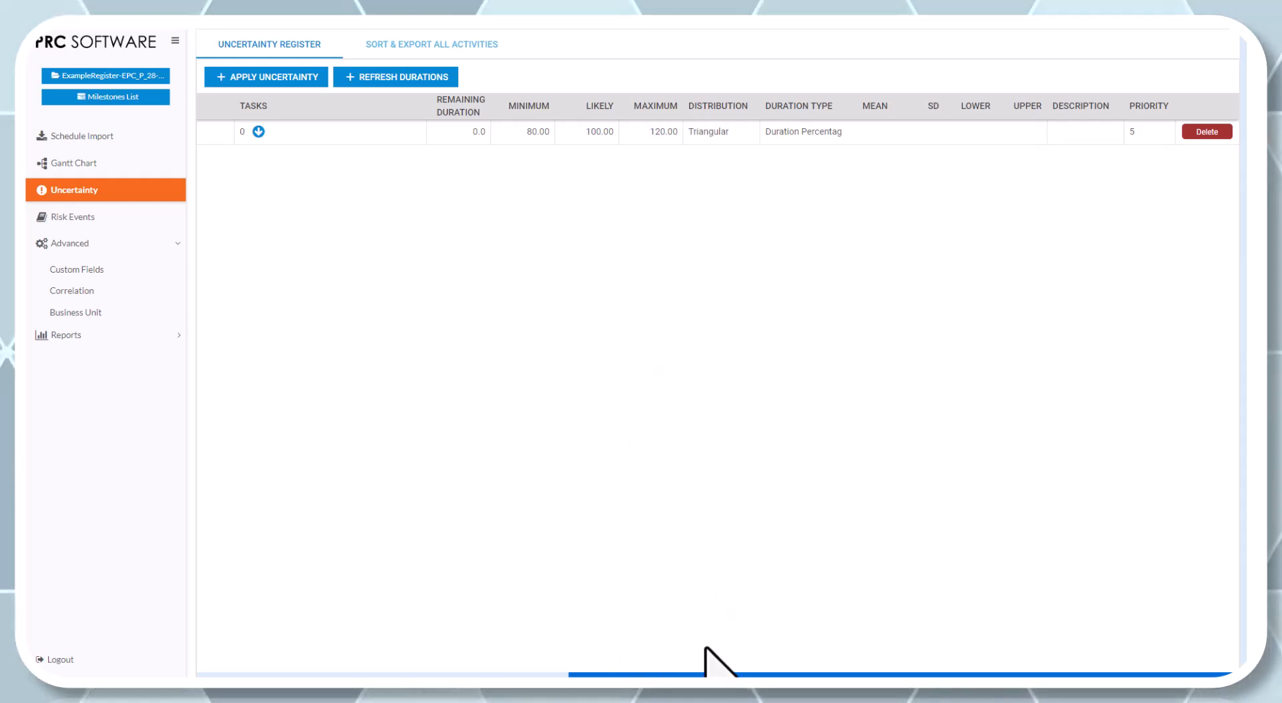
{"action": "left_click_drag", "start_coordinate": [657, 674], "coordinate": [221, 605]}
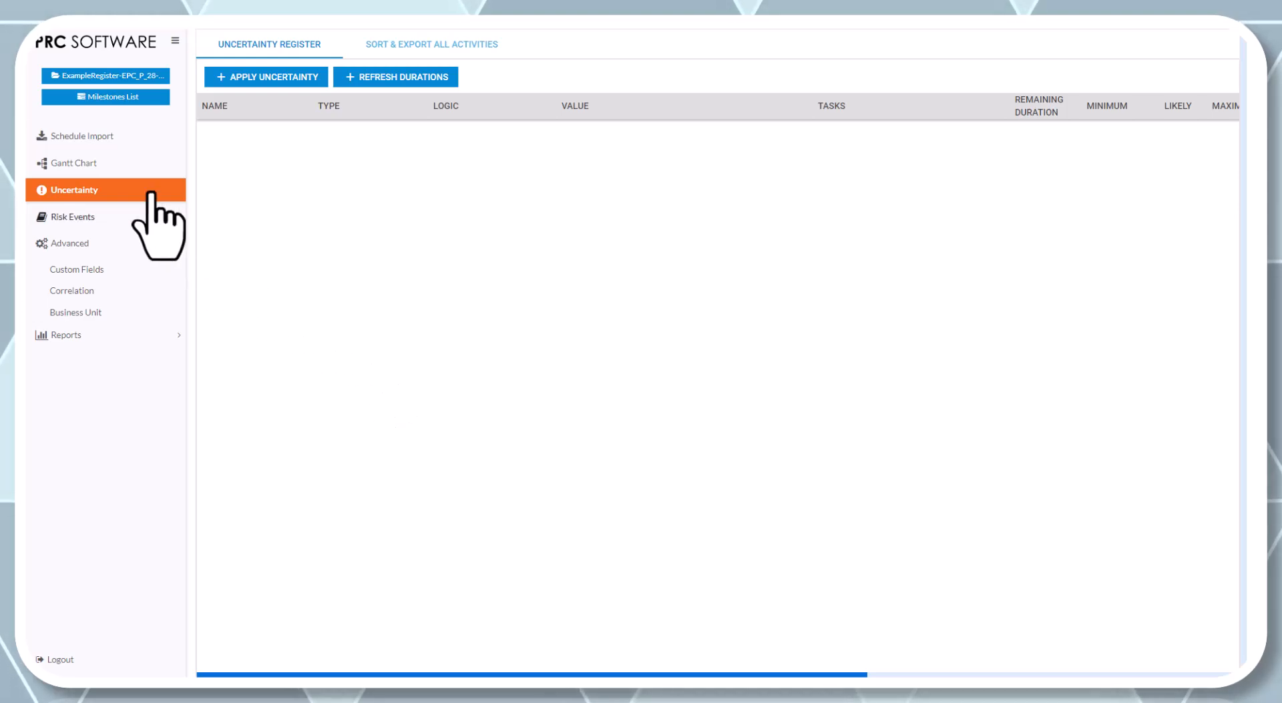
Open the project's Gantt chart and collapse all tasks to their top-level WBS groups
{"action": "left_click", "coordinate": [98, 166]}
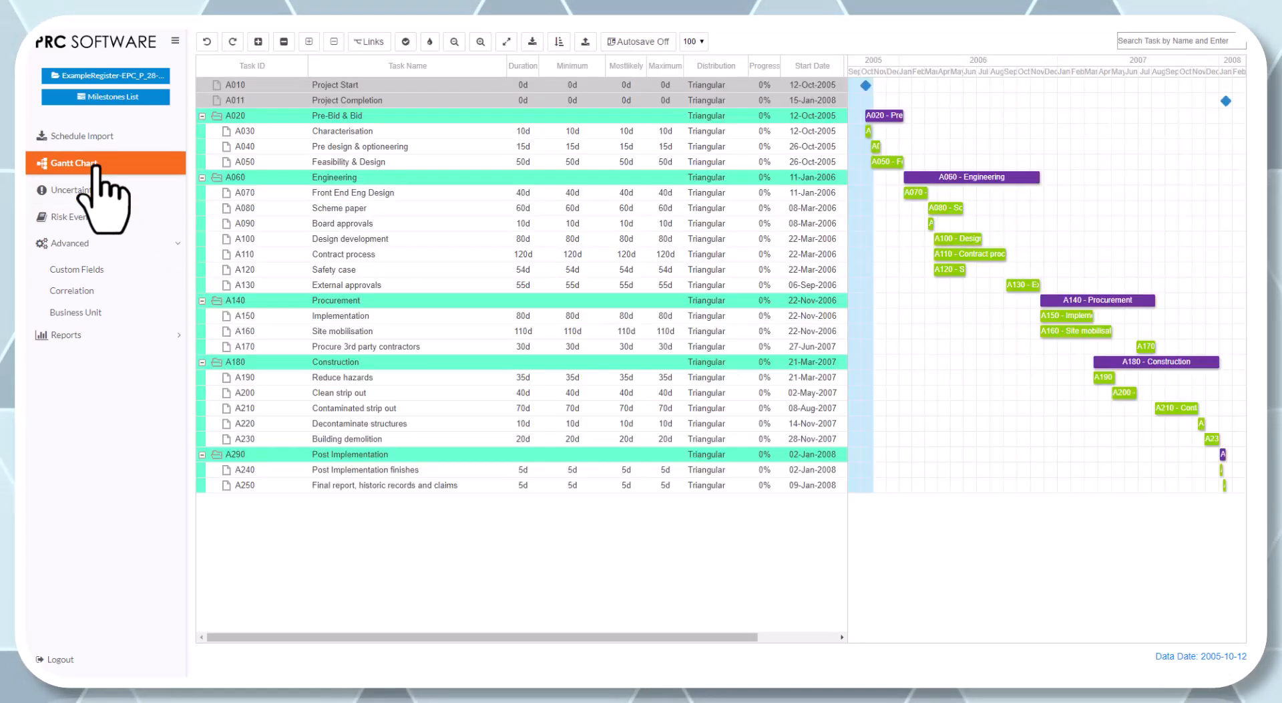
{"action": "left_click", "coordinate": [284, 42]}
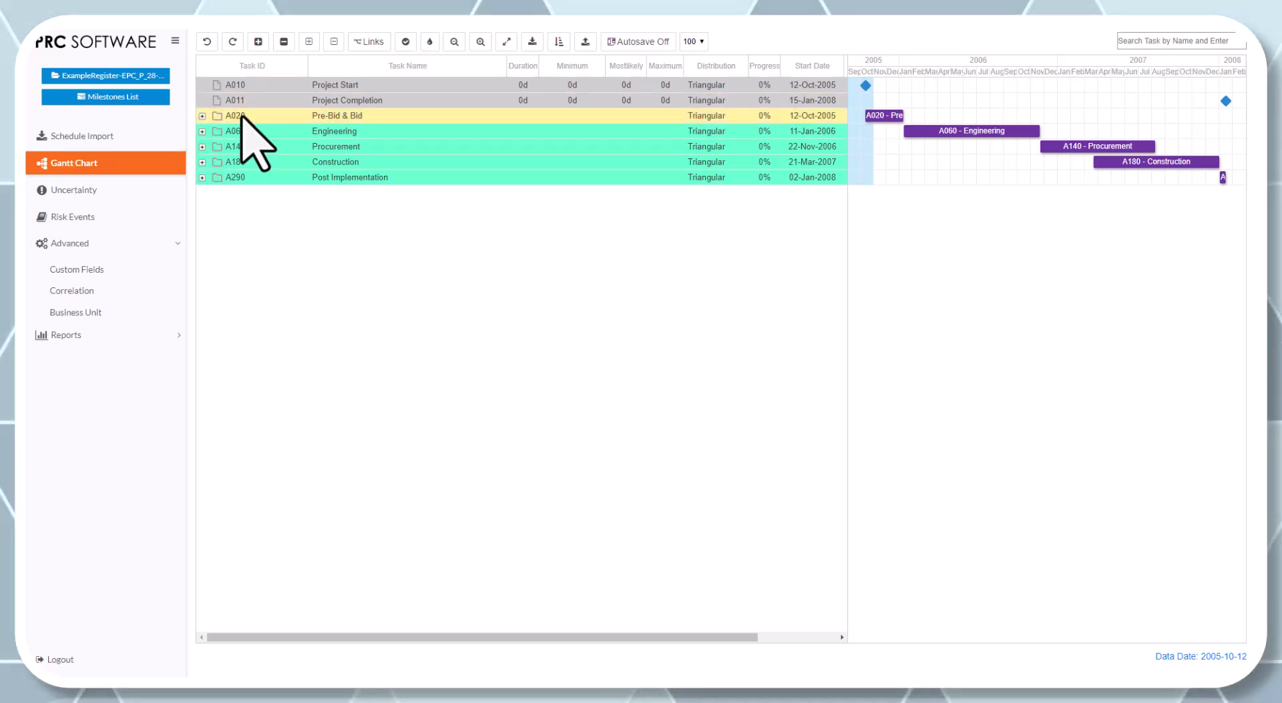
{"action": "left_click", "coordinate": [201, 116]}
{"action": "left_click", "coordinate": [202, 117]}
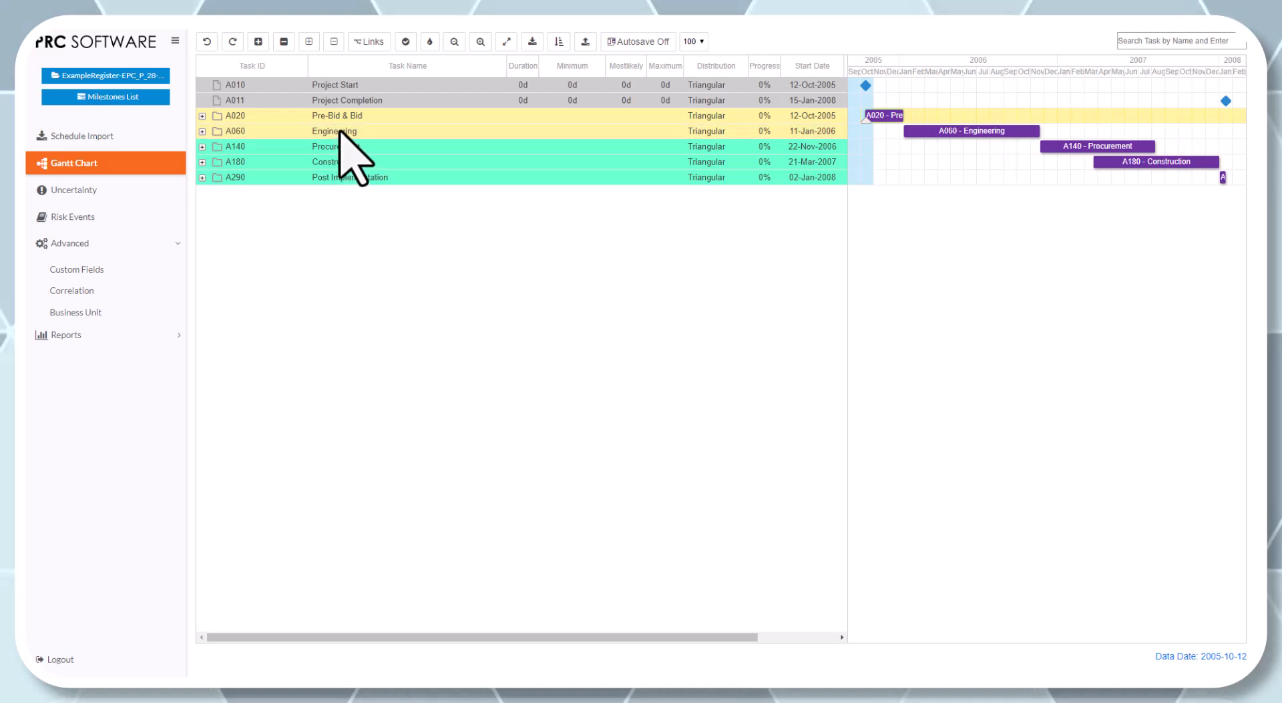
Add the Pre-Bid & Bid WBS group from the Gantt chart to the uncertainty register under the name Pre
{"action": "right_click", "coordinate": [333, 148]}
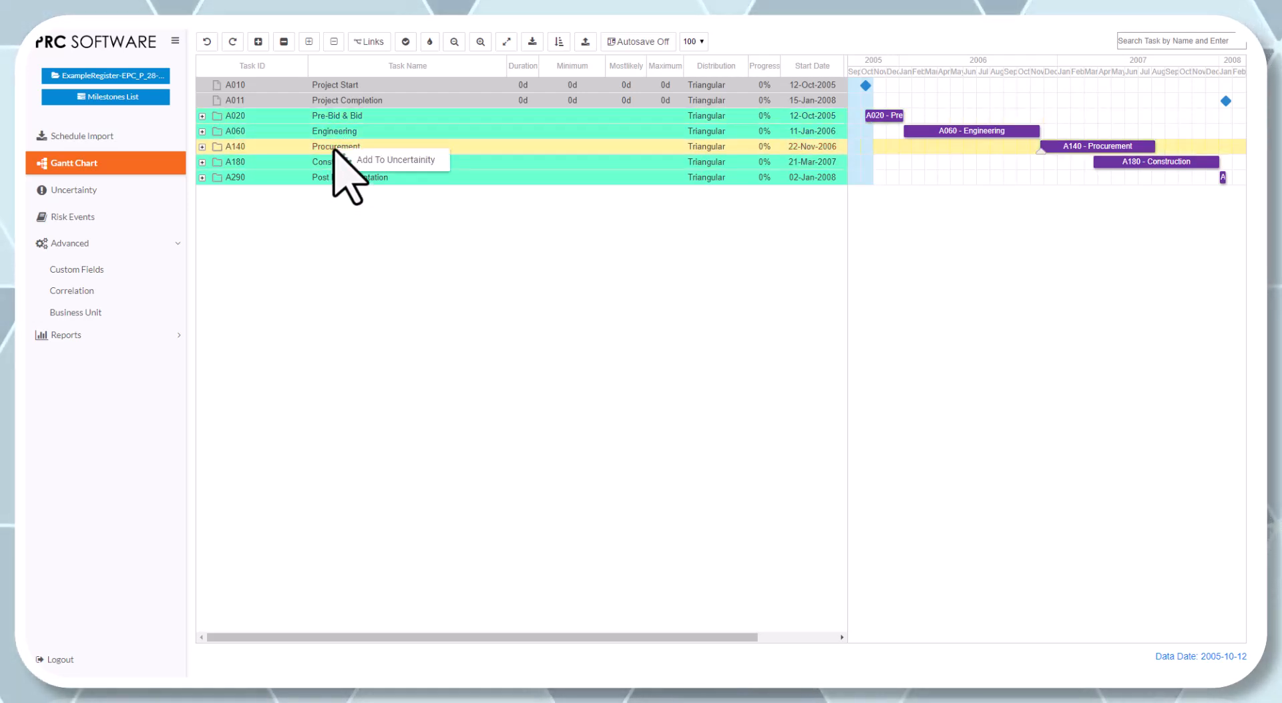
{"action": "right_click", "coordinate": [325, 118]}
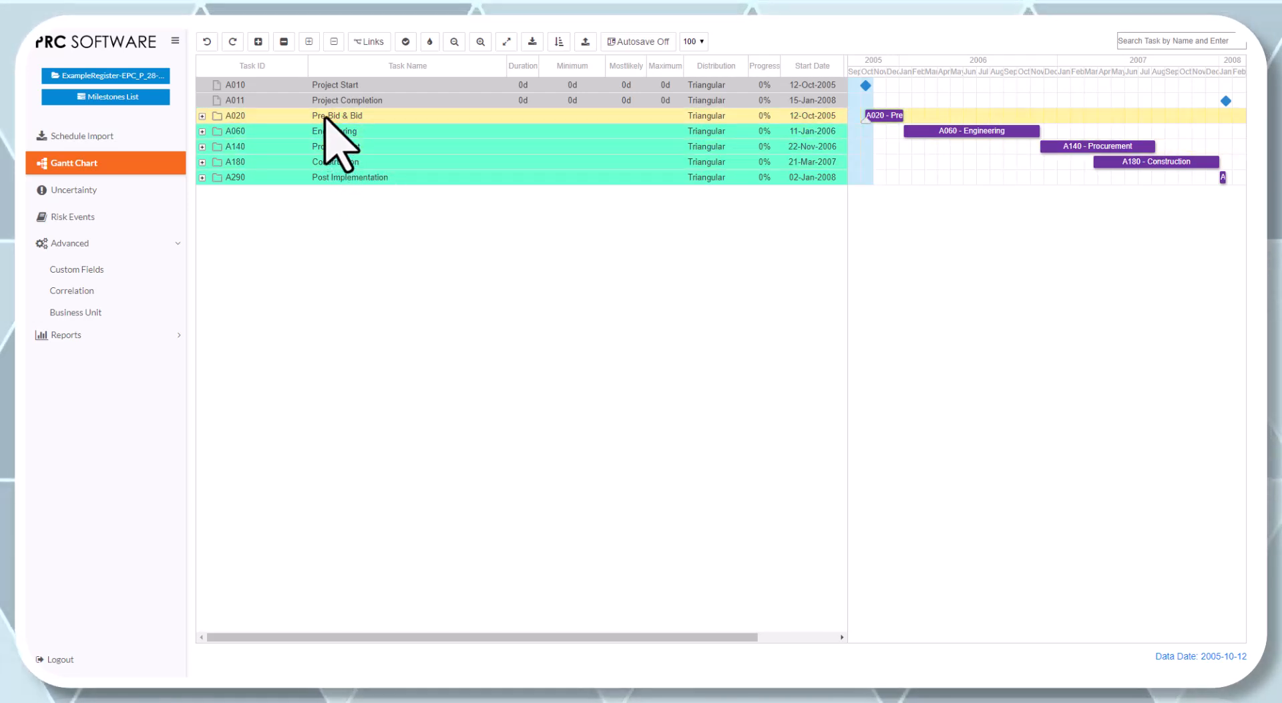
{"action": "right_click", "coordinate": [371, 117]}
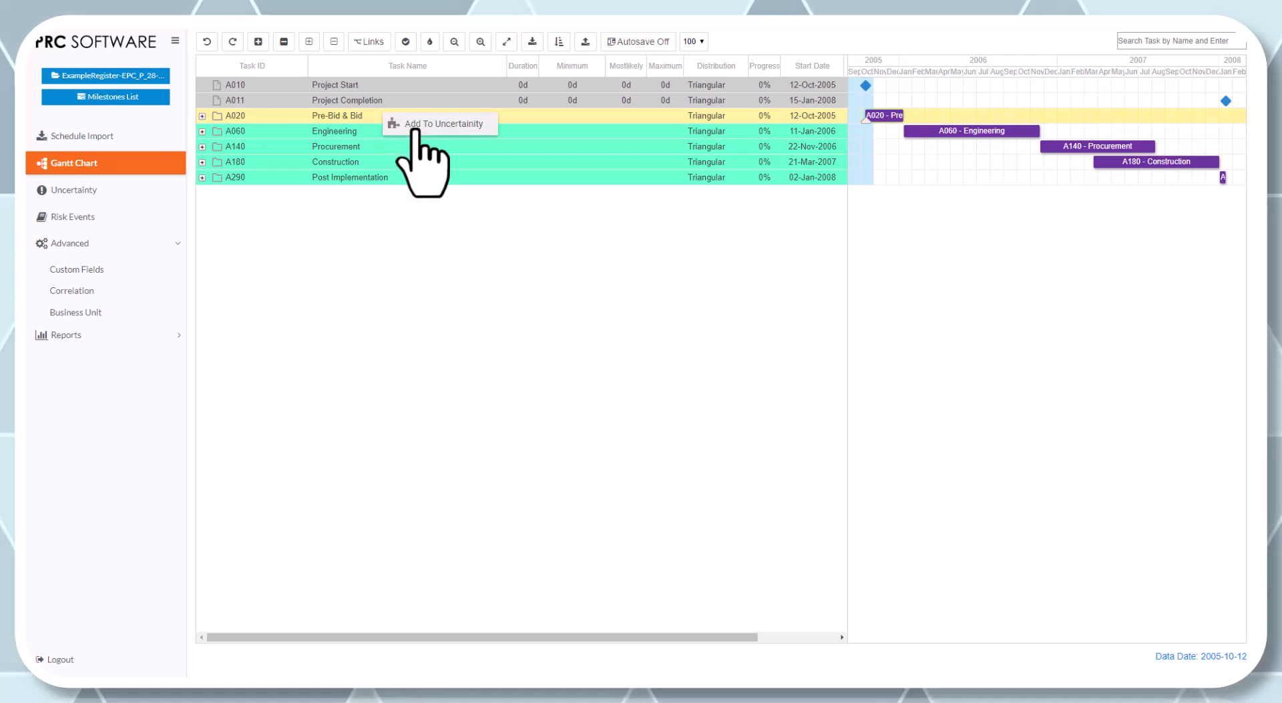
{"action": "left_click", "coordinate": [394, 126]}
{"action": "left_click_drag", "start_coordinate": [810, 349], "coordinate": [649, 335]}
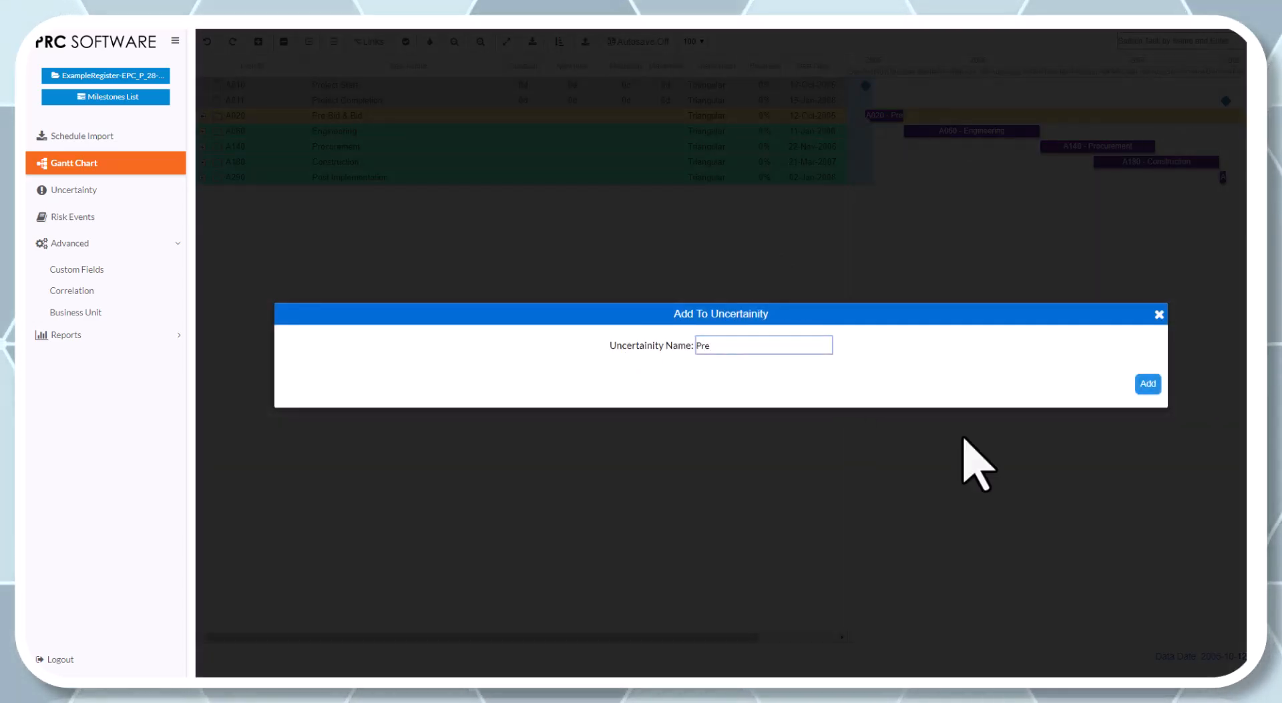
{"action": "left_click", "coordinate": [1147, 382]}
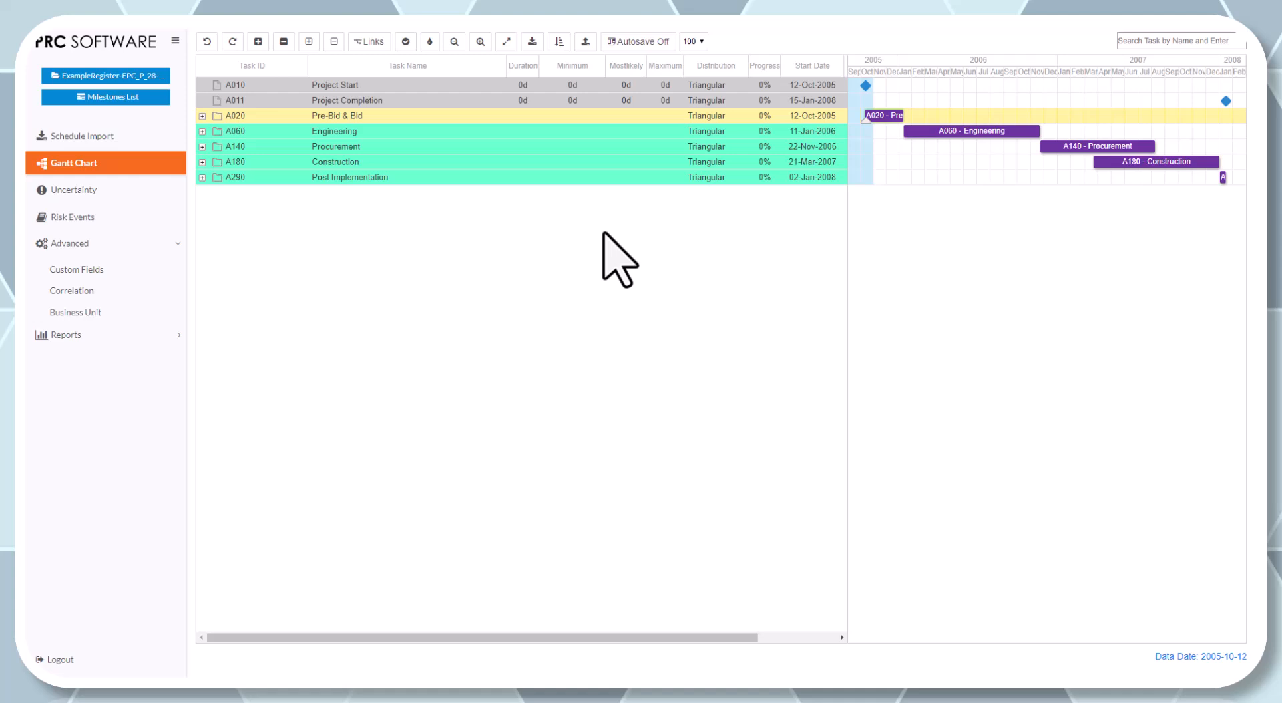
Add the Engineering WBS group to the uncertainty register under the name Eng
{"action": "left_click", "coordinate": [431, 137]}
{"action": "right_click", "coordinate": [431, 136]}
{"action": "left_click", "coordinate": [454, 148]}
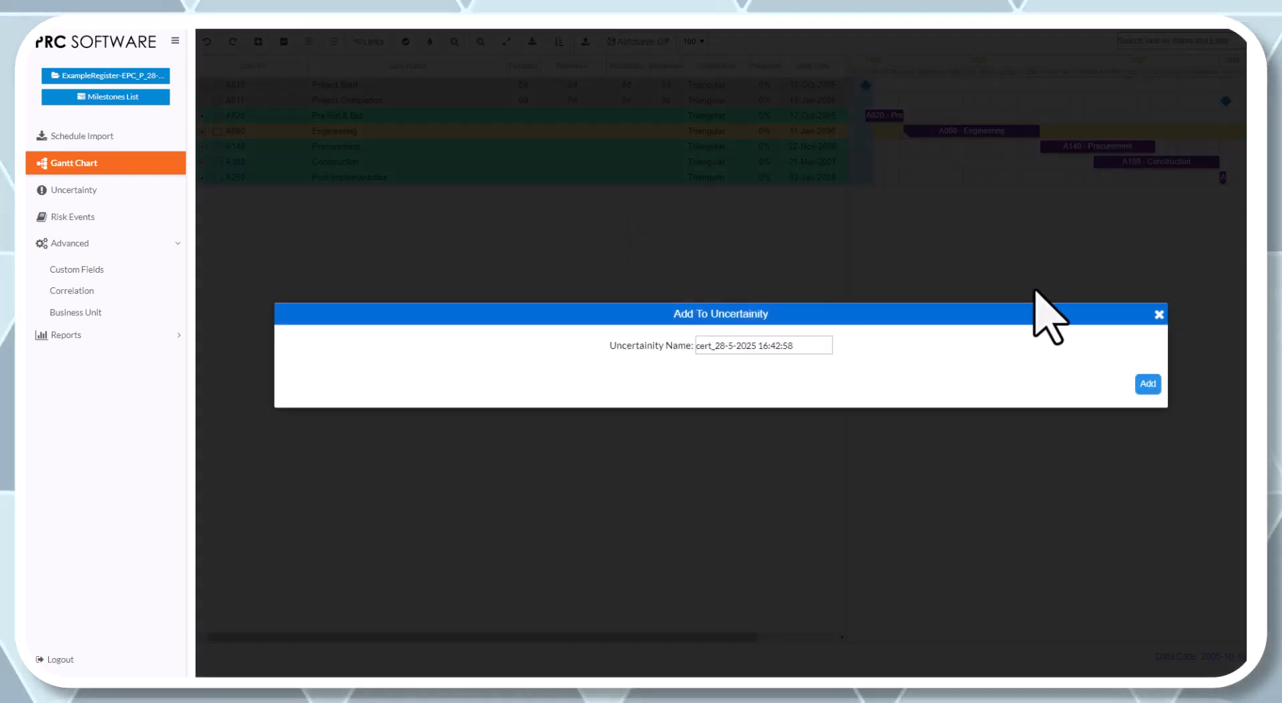
{"action": "left_click_drag", "start_coordinate": [797, 349], "coordinate": [596, 327]}
{"action": "type", "text": "Eng"}
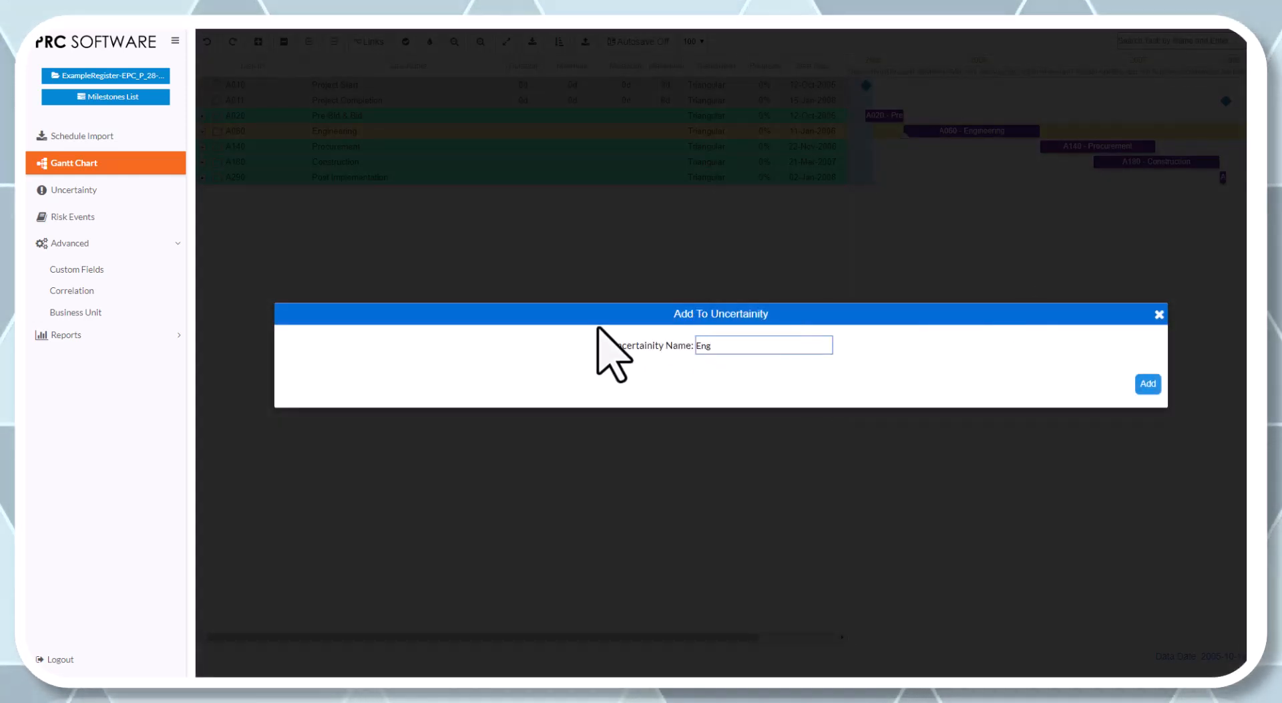
{"action": "left_click", "coordinate": [1148, 385]}
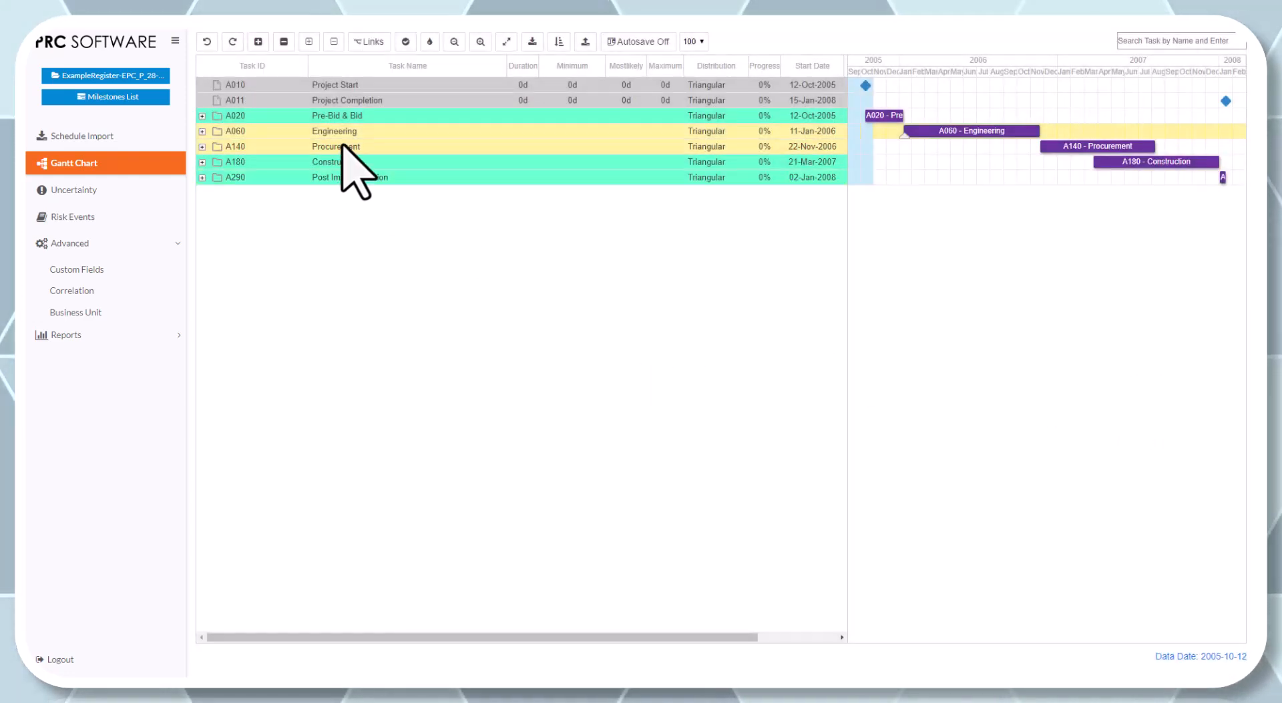
Add the Procurement WBS group to the uncertainty register under the name Procurement
{"action": "left_click", "coordinate": [342, 145]}
{"action": "right_click", "coordinate": [345, 146]}
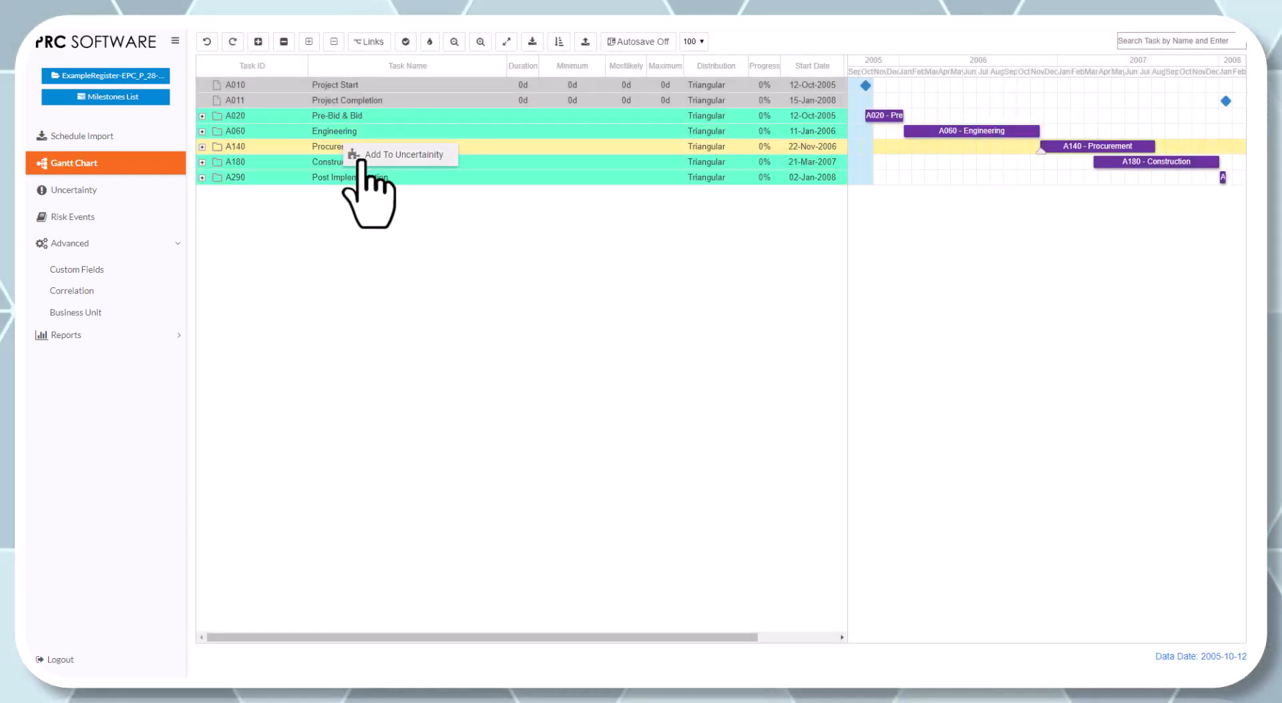
{"action": "left_click", "coordinate": [361, 158]}
{"action": "left_click_drag", "start_coordinate": [804, 344], "coordinate": [677, 352]}
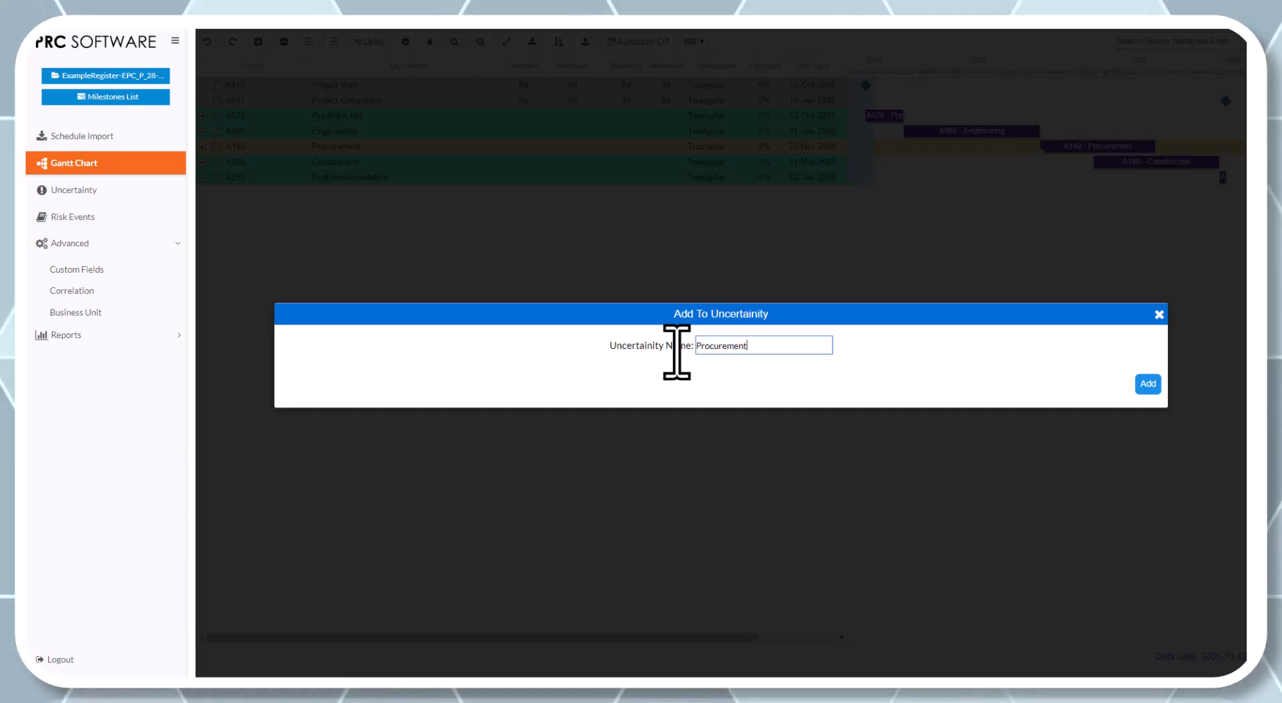
{"action": "left_click", "coordinate": [1148, 383]}
Add the Construction WBS group to the uncertainty register under the name Const
{"action": "left_click", "coordinate": [360, 164]}
{"action": "right_click", "coordinate": [365, 162]}
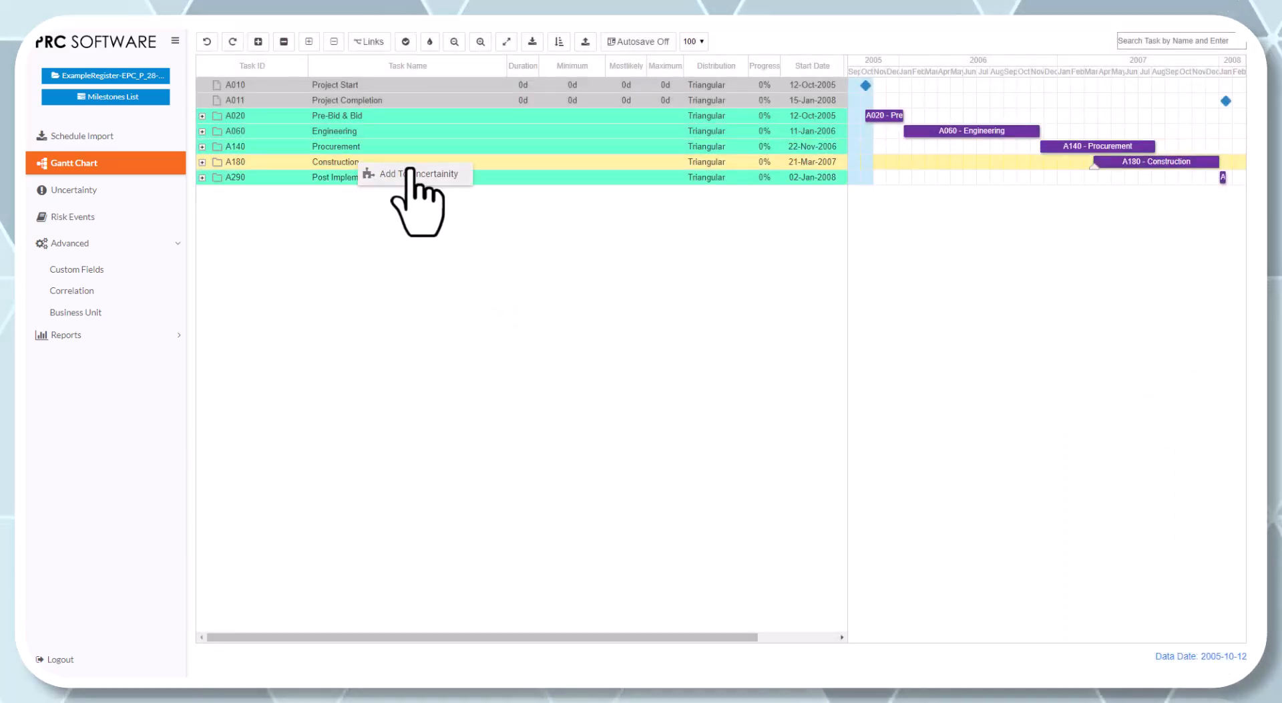
{"action": "left_click", "coordinate": [438, 175]}
{"action": "left_click_drag", "start_coordinate": [825, 350], "coordinate": [648, 331]}
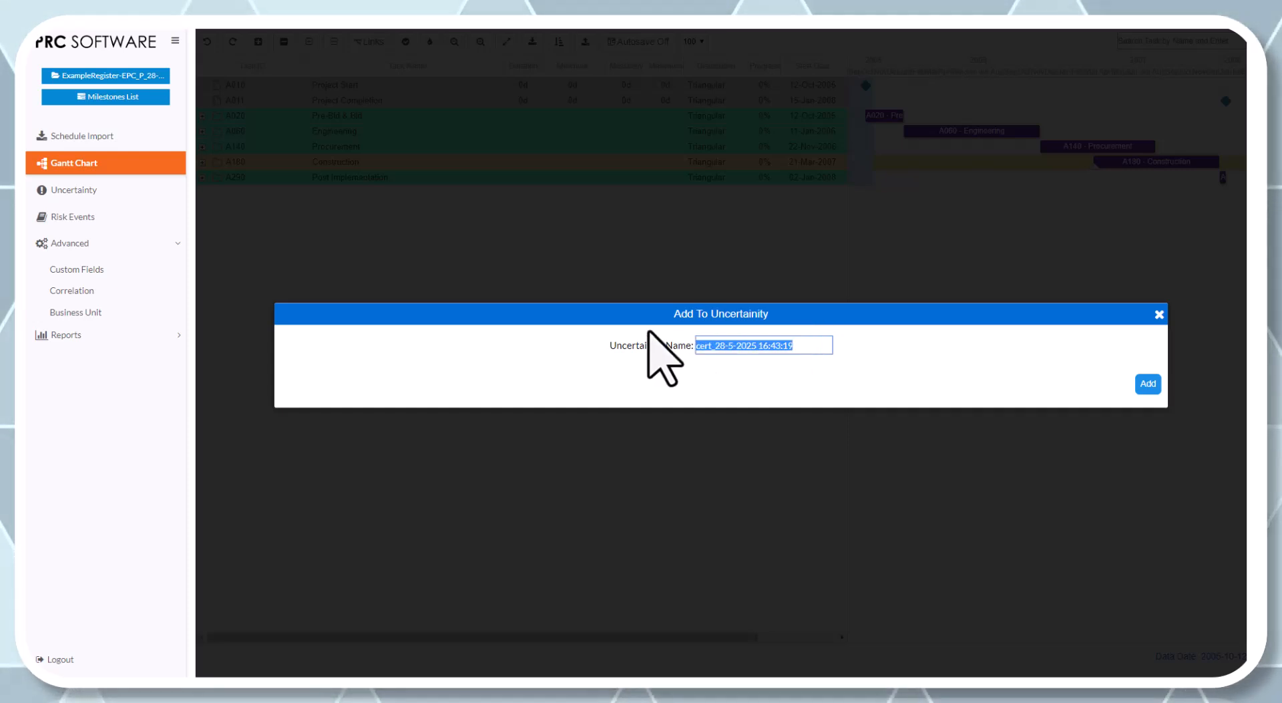
{"action": "type", "text": "Cons"}
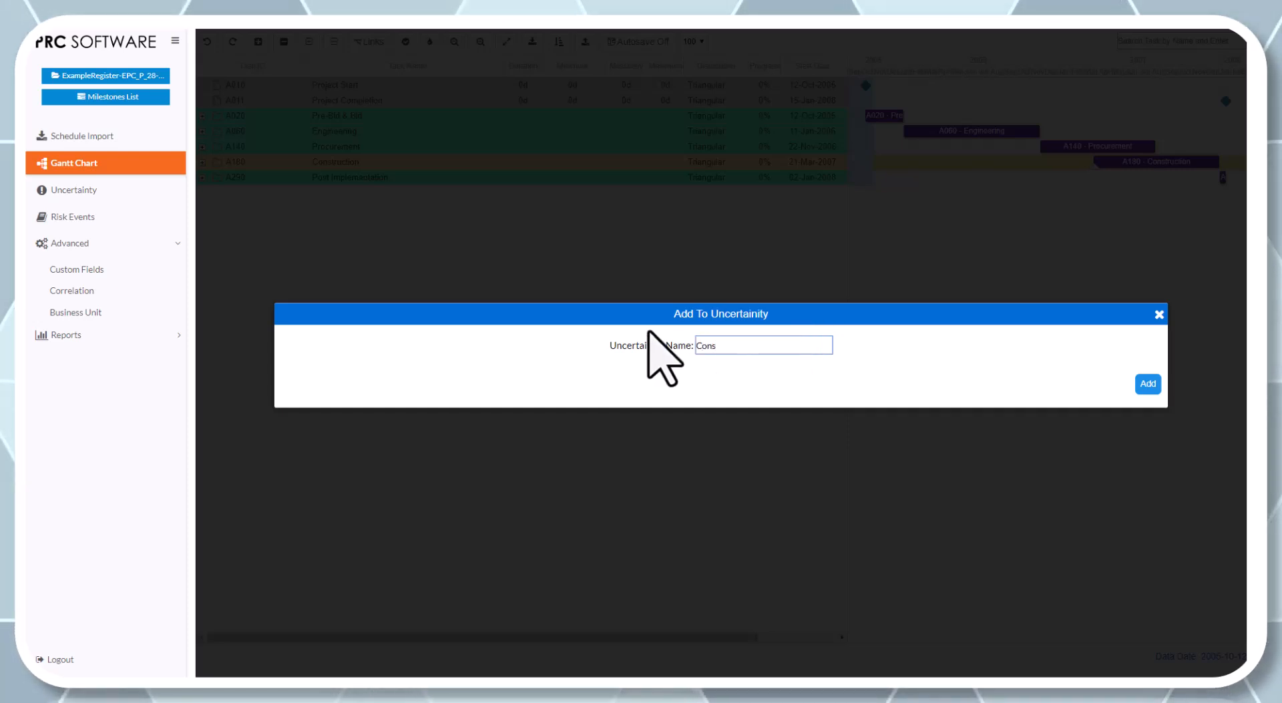
{"action": "type", "text": "t"}
{"action": "left_click", "coordinate": [1148, 383]}
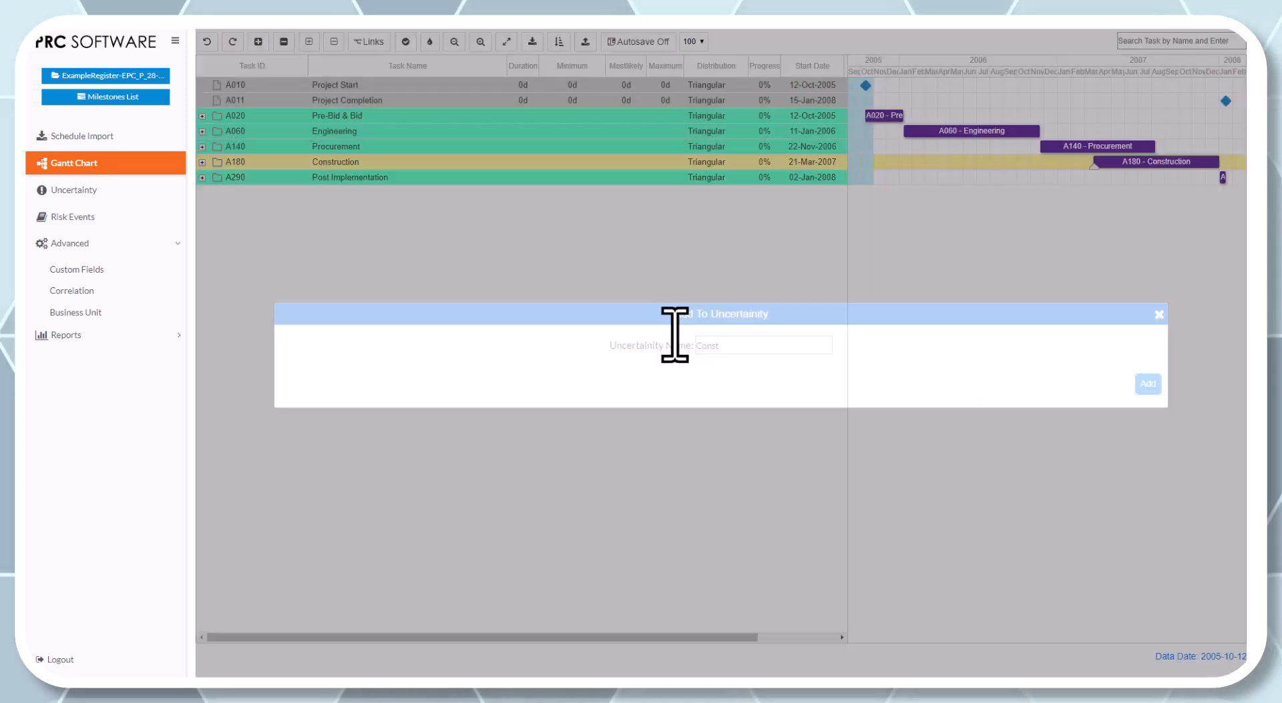
Add the Post Implementation WBS group to the uncertainty register under the name Post
{"action": "left_click", "coordinate": [380, 177]}
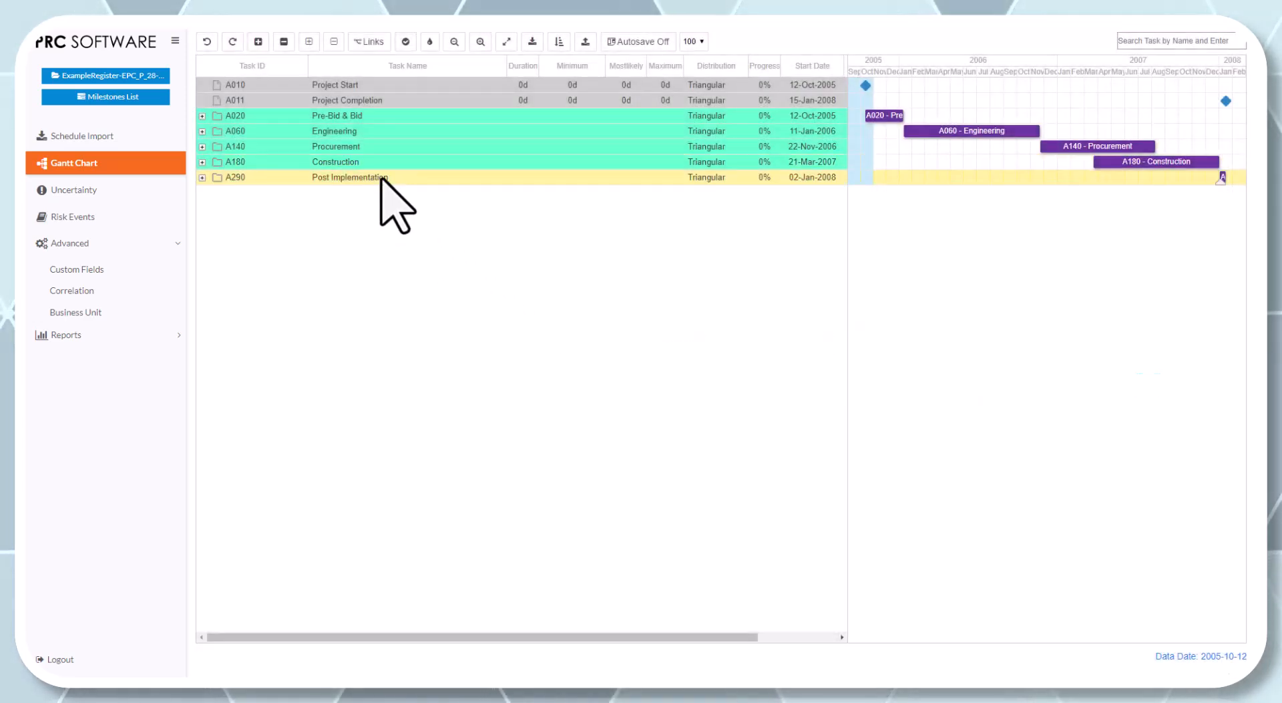
{"action": "left_click", "coordinate": [428, 193]}
{"action": "left_click_drag", "start_coordinate": [813, 348], "coordinate": [544, 332]}
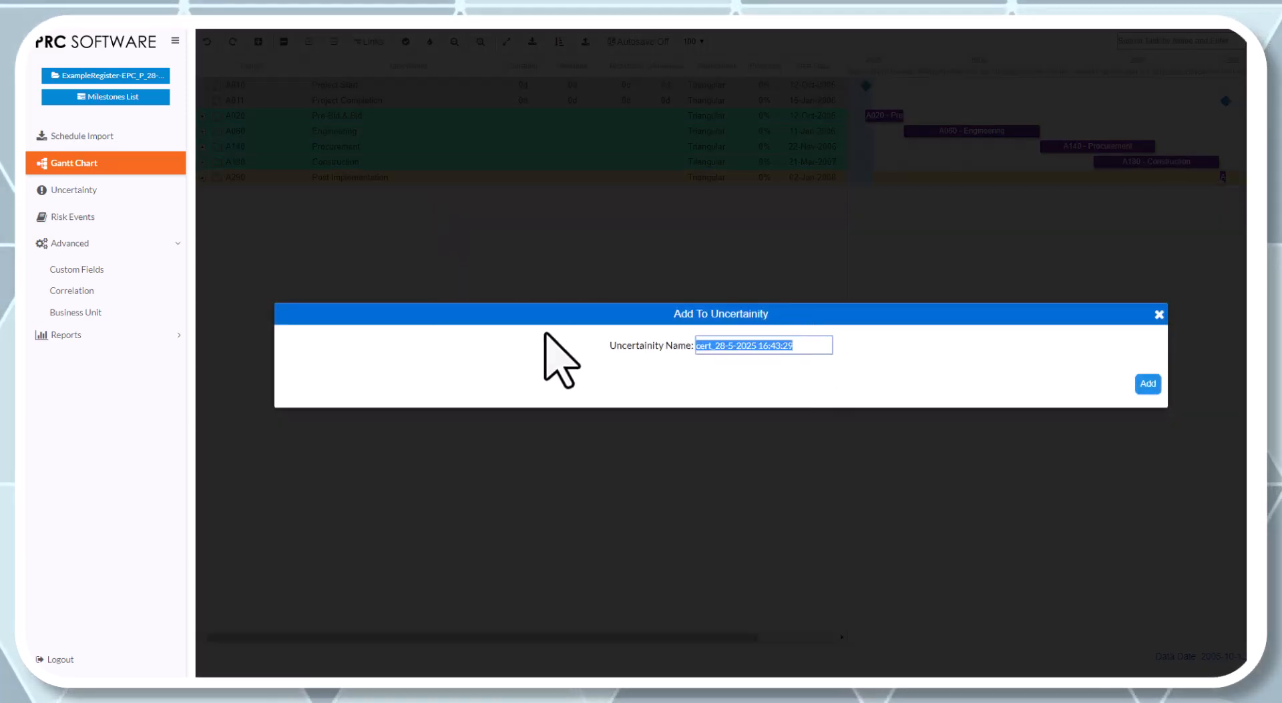
{"action": "type", "text": "Post"}
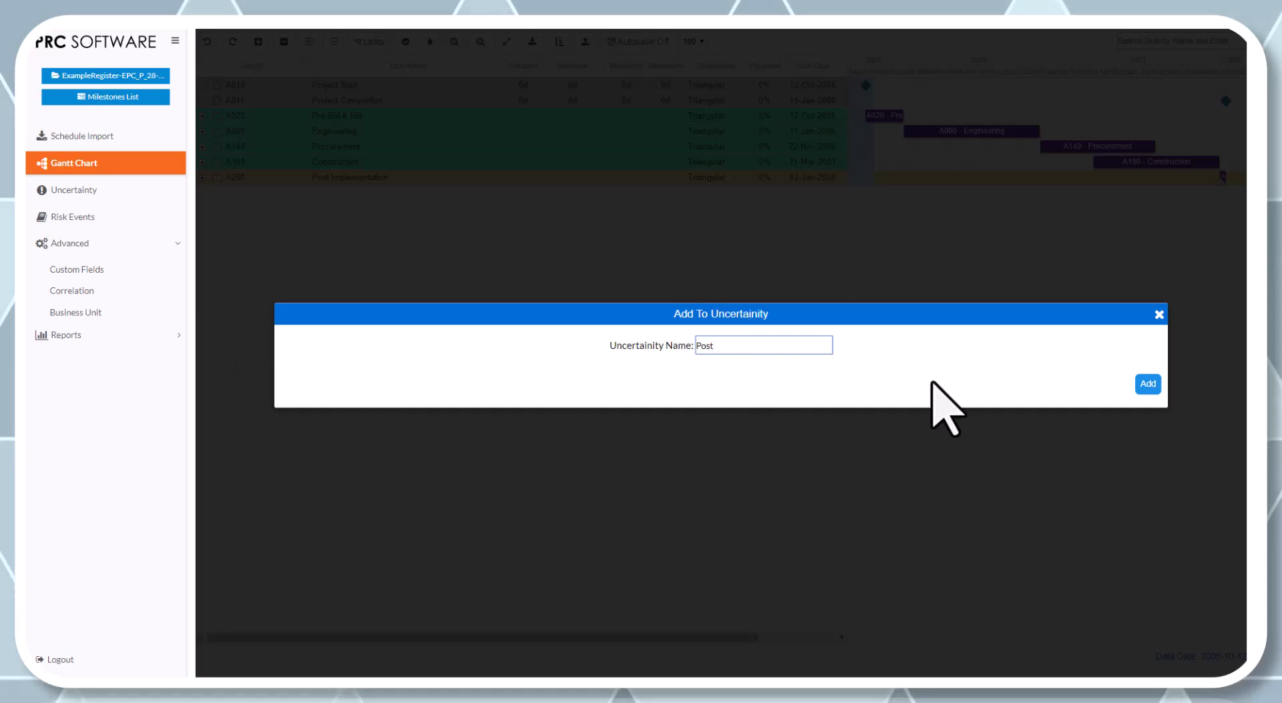
{"action": "left_click", "coordinate": [1148, 384]}
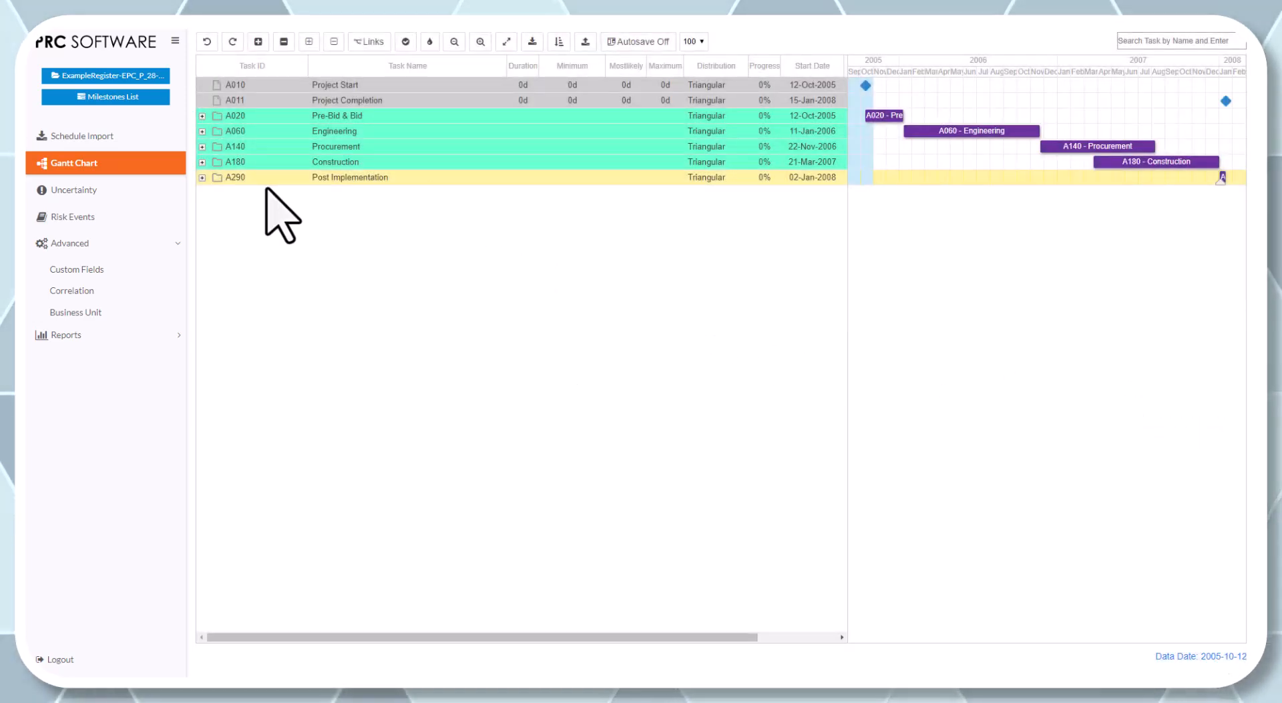
Open the uncertainty register and check which tasks the Pre and Eng entries cover, collapsing each again
{"action": "left_click", "coordinate": [78, 189]}
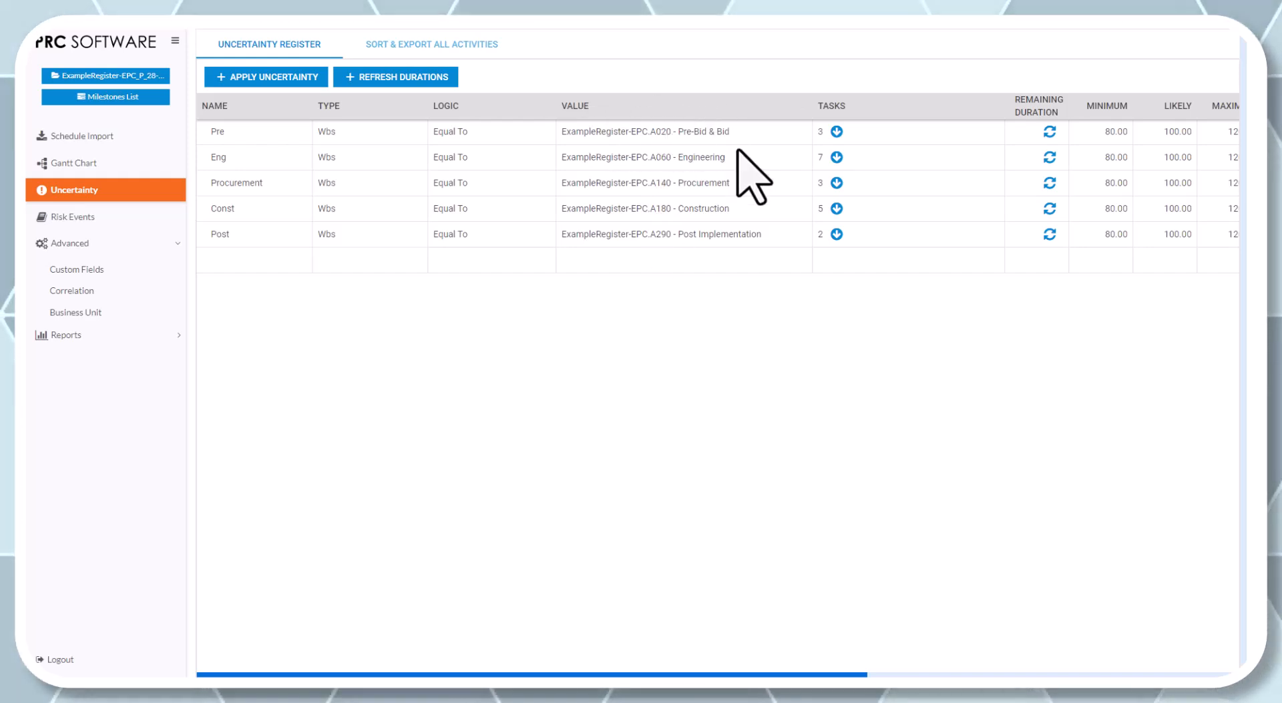
{"action": "left_click", "coordinate": [836, 131]}
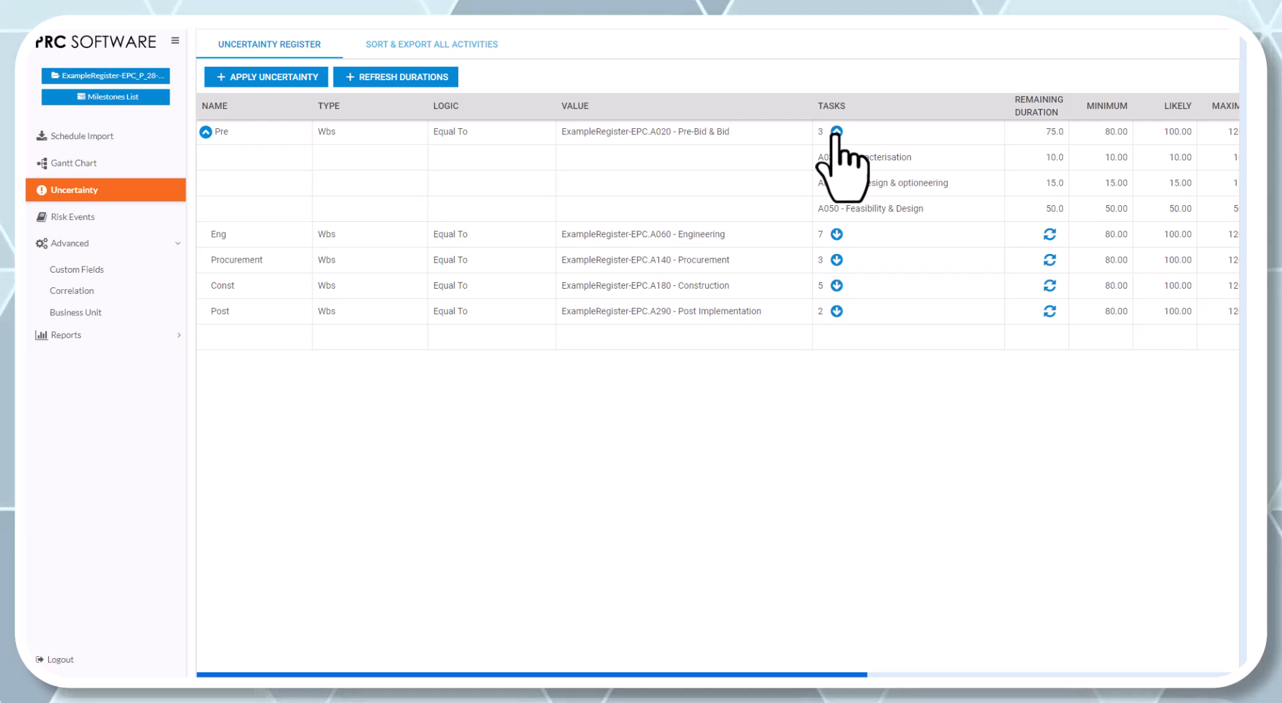
{"action": "left_click", "coordinate": [836, 131]}
{"action": "left_click", "coordinate": [837, 157]}
{"action": "left_click", "coordinate": [836, 157]}
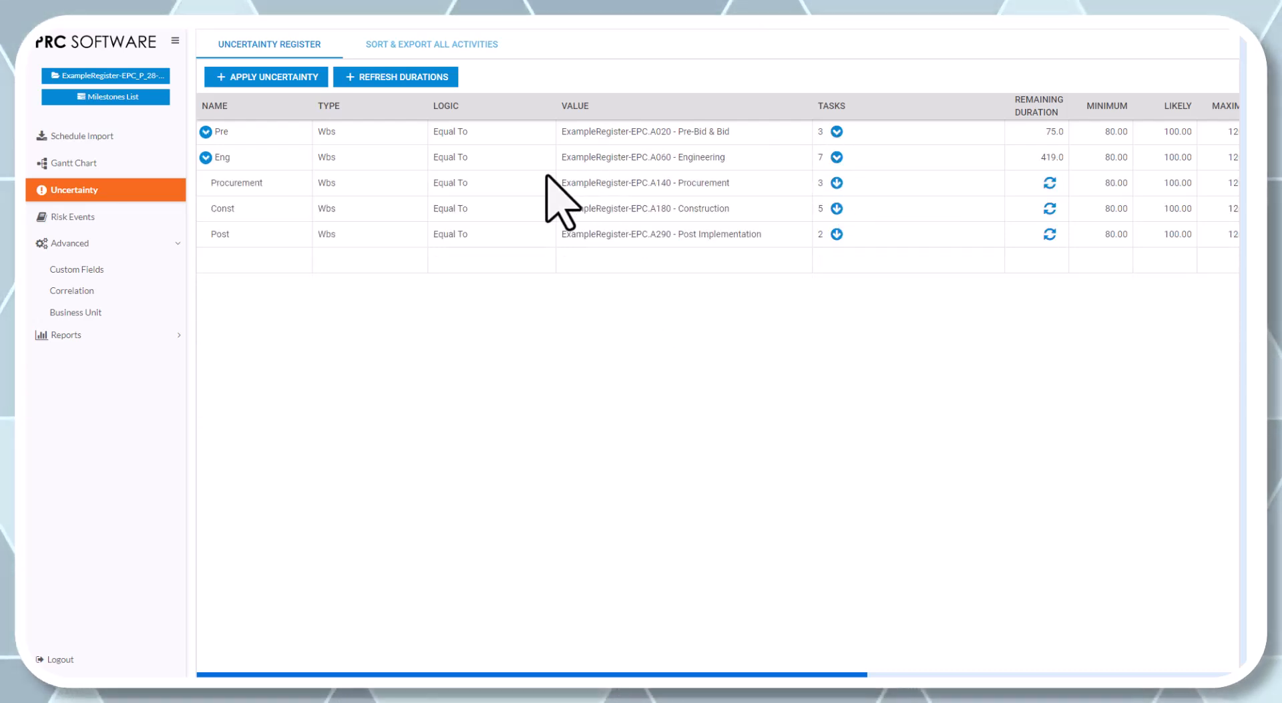
Return to the Gantt chart, collapse all tasks to WBS groups, and examine the Construction group's tasks before collapsing it again
{"action": "left_click", "coordinate": [107, 166]}
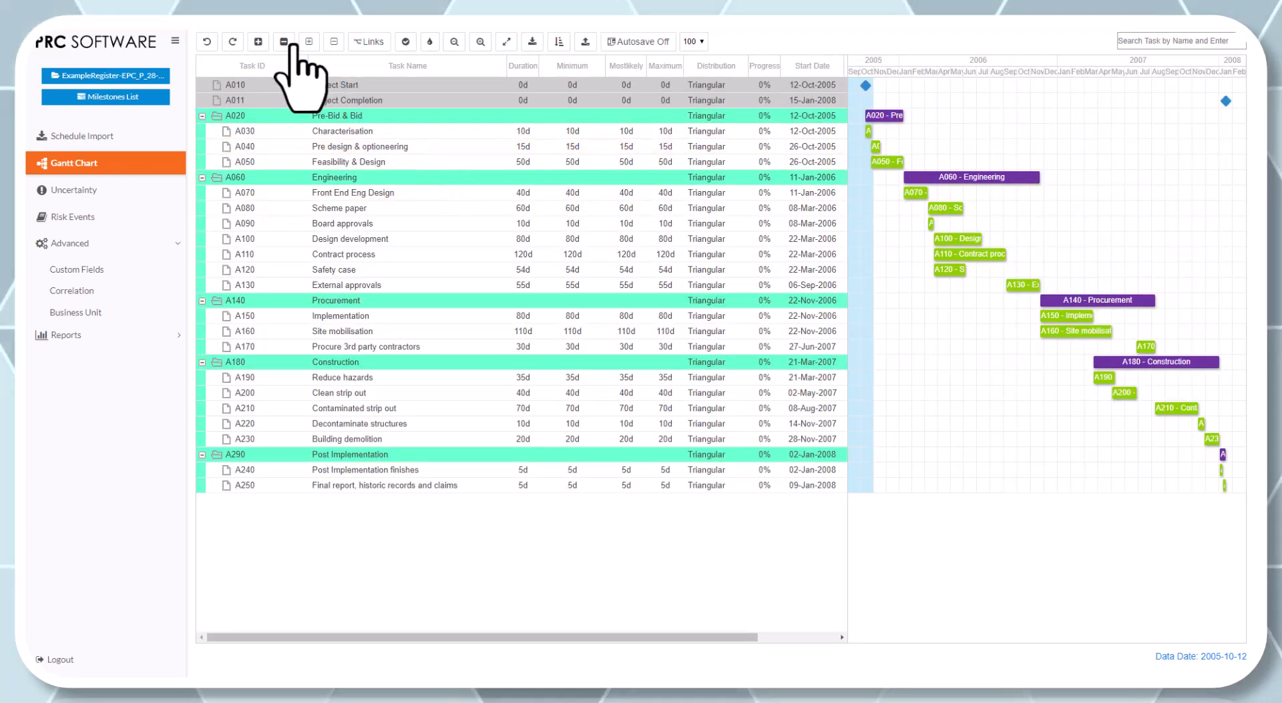
{"action": "left_click", "coordinate": [284, 41]}
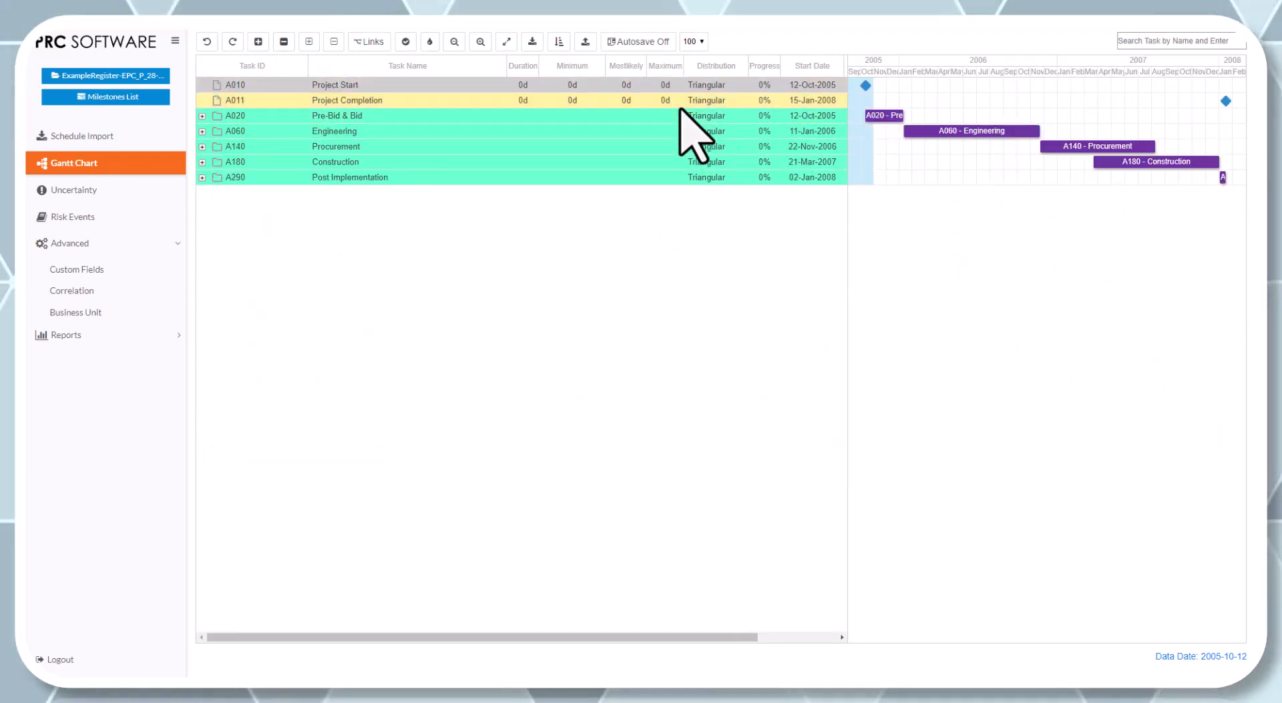
{"action": "left_click", "coordinate": [202, 162]}
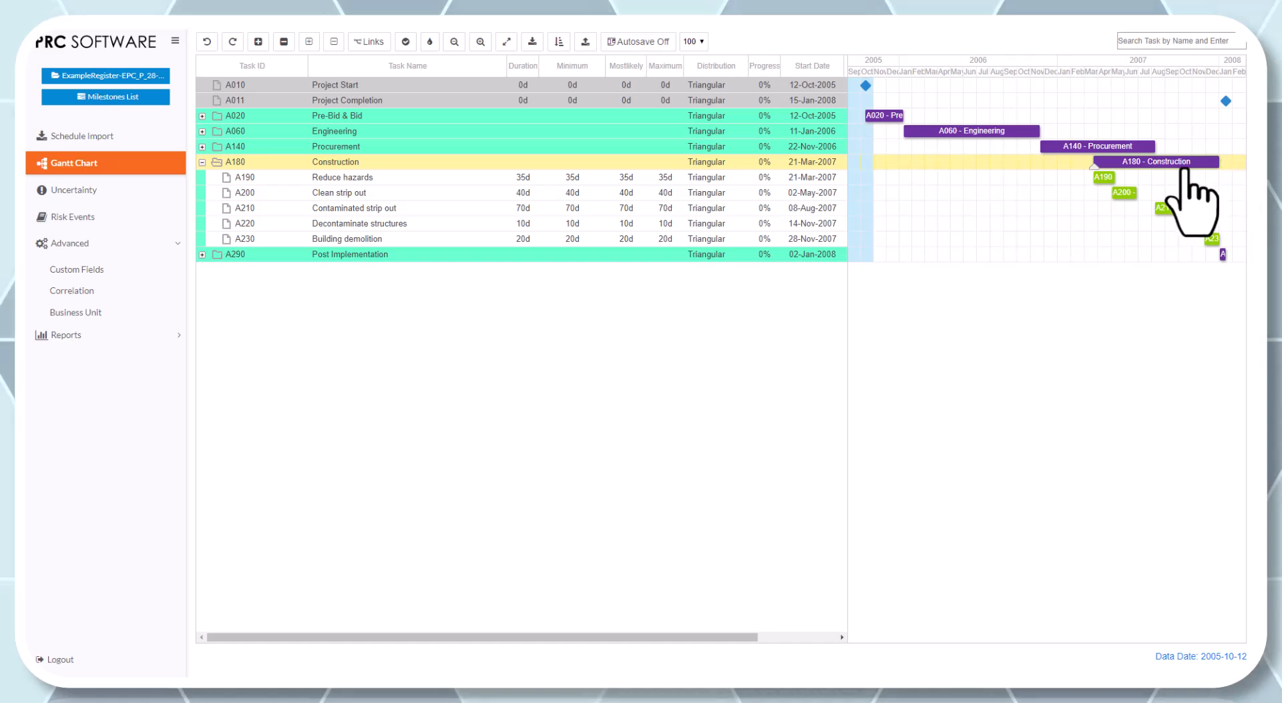
{"action": "left_click", "coordinate": [202, 162]}
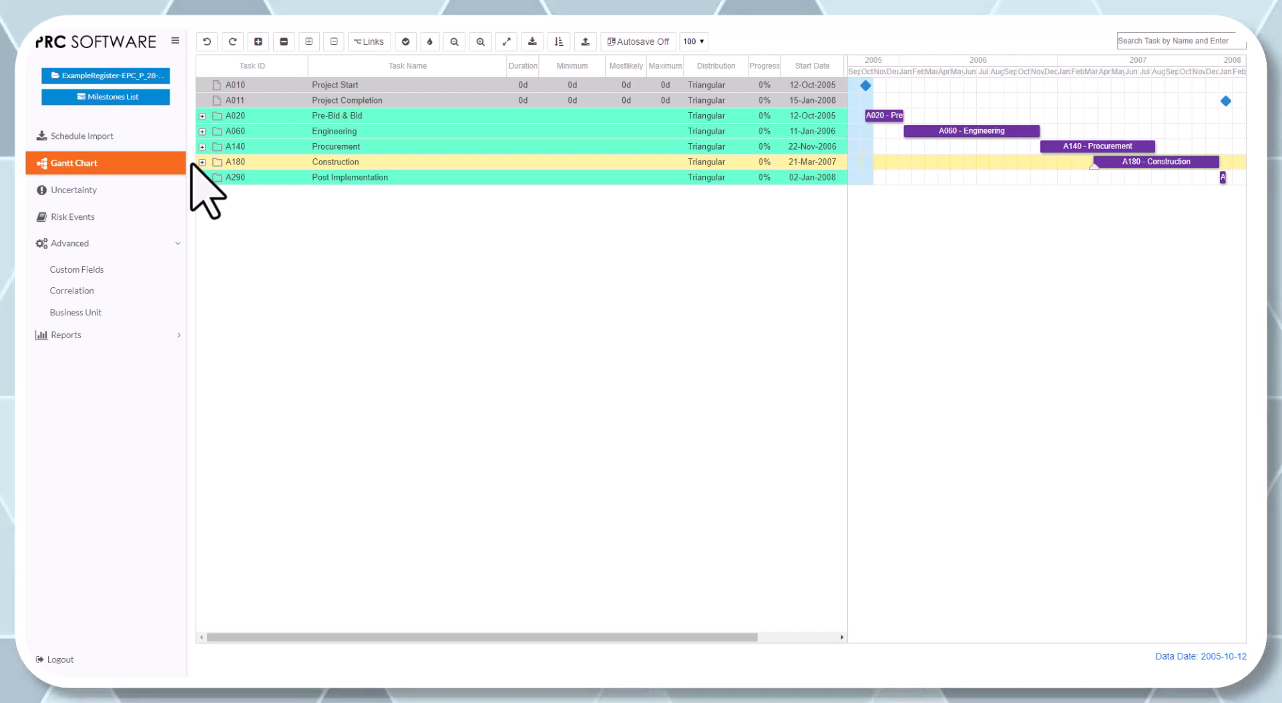
In the uncertainty register, set the Pre entry's minimum to 90 and maximum to 110 percent
{"action": "left_click", "coordinate": [86, 195]}
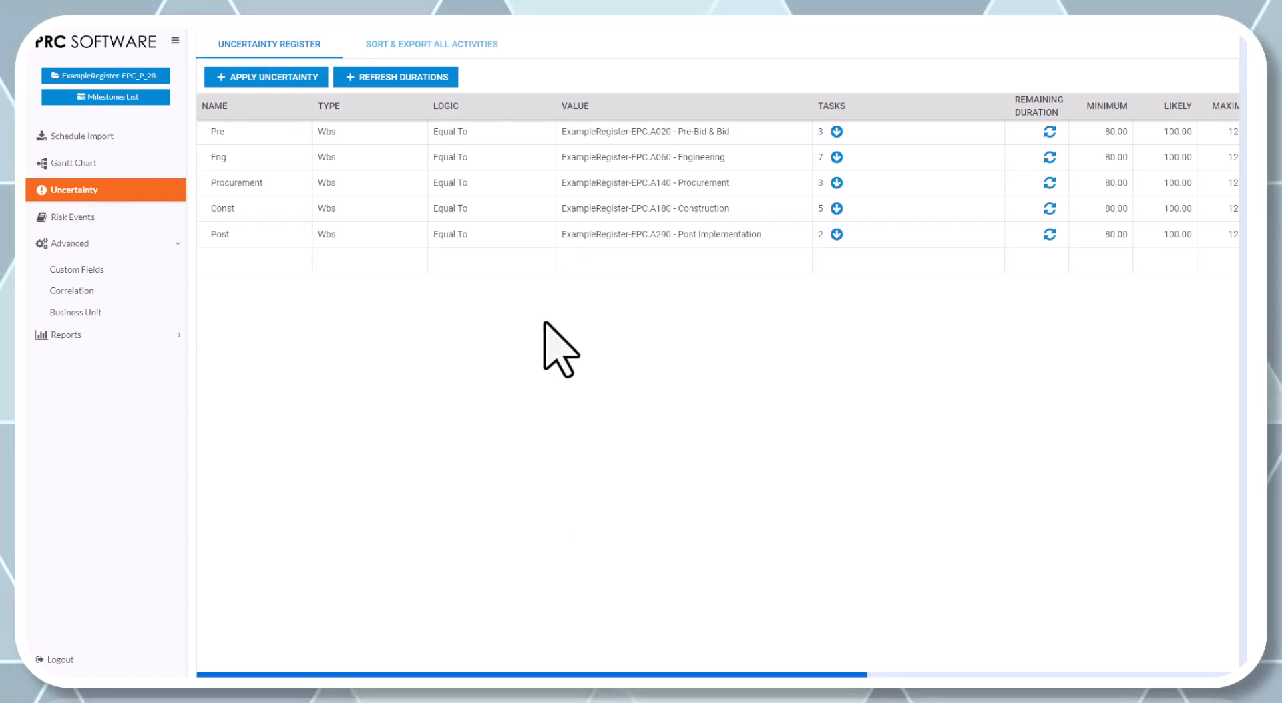
{"action": "left_click_drag", "start_coordinate": [591, 676], "coordinate": [952, 671]}
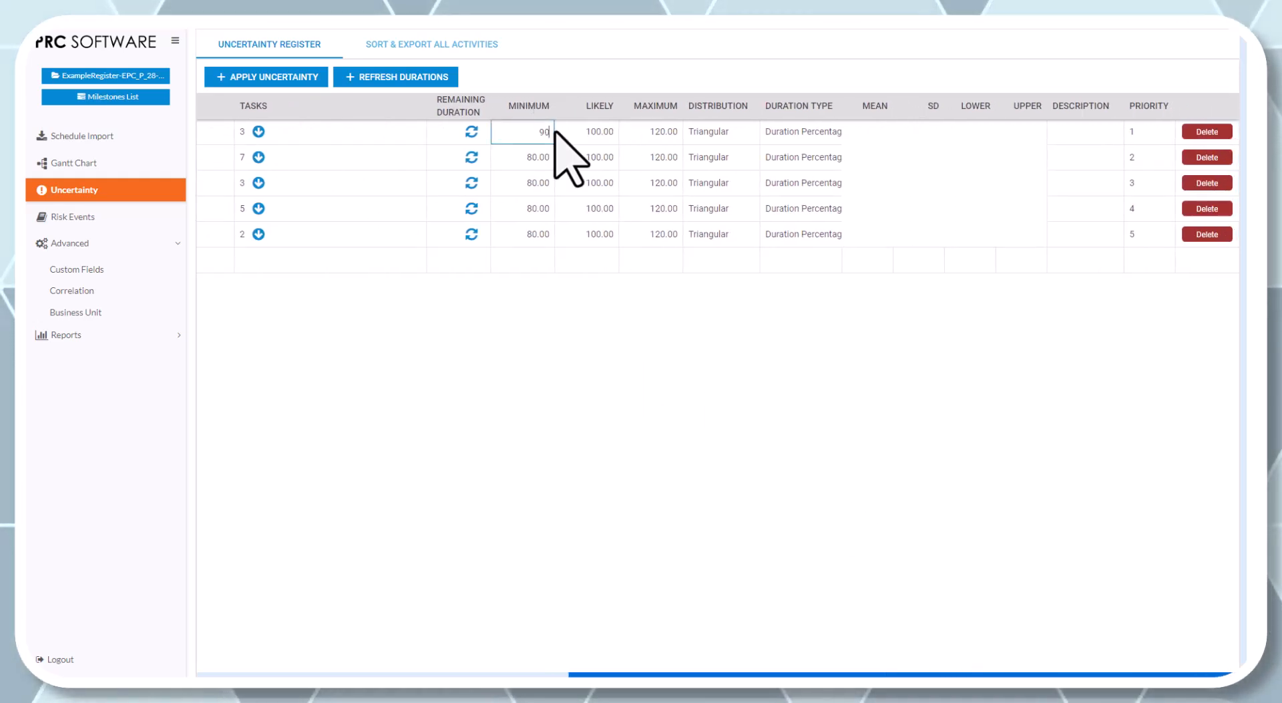
{"action": "key", "text": "Tab"}
{"action": "key", "text": "Tab"}
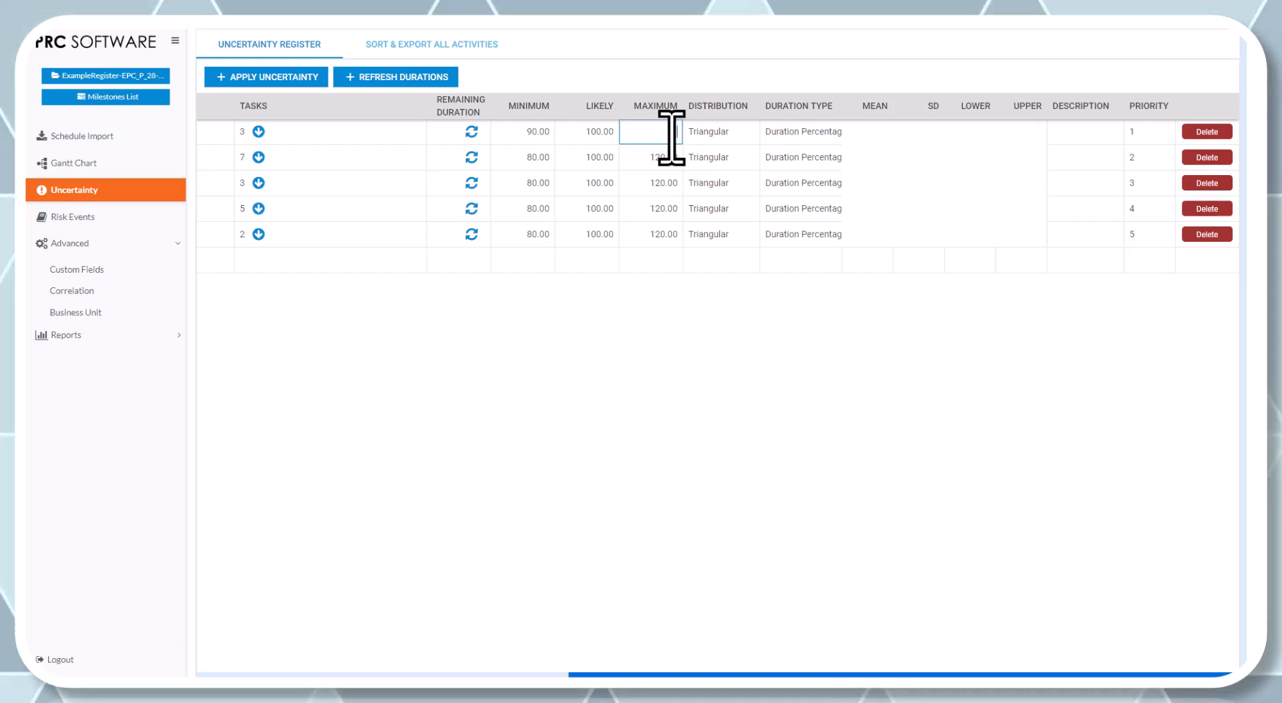
{"action": "type", "text": "110"}
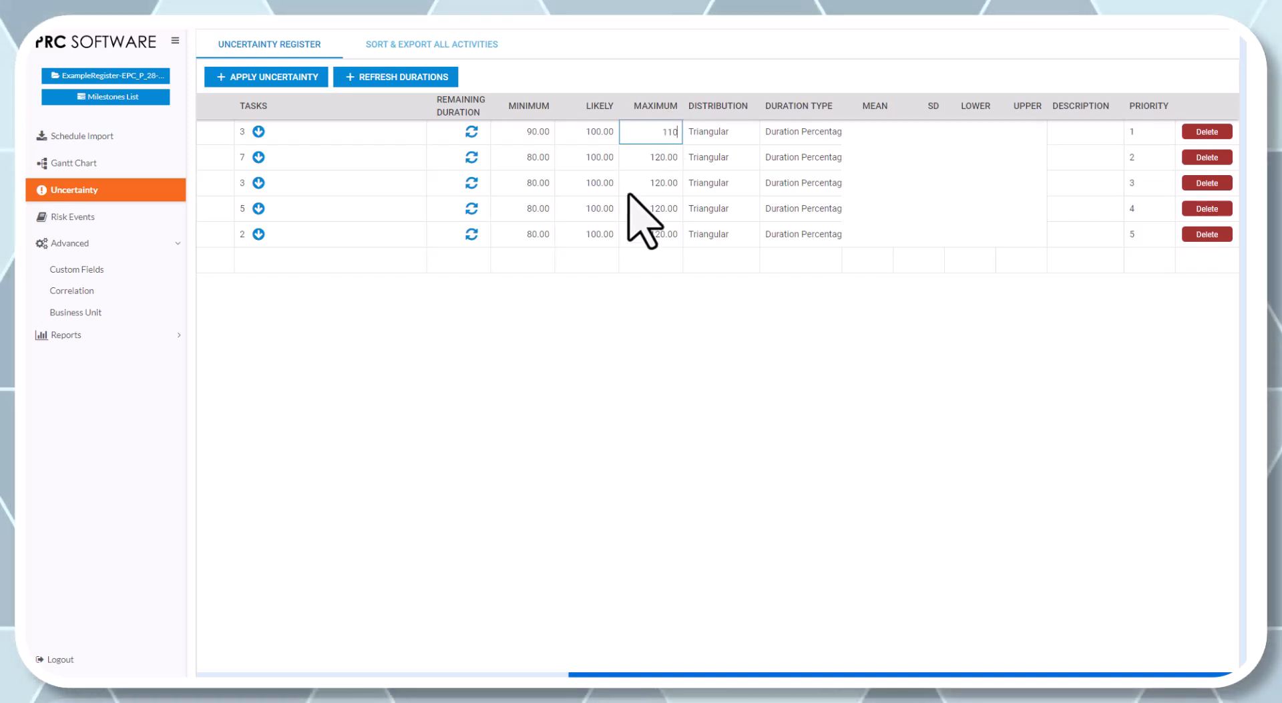
{"action": "key", "text": "Return"}
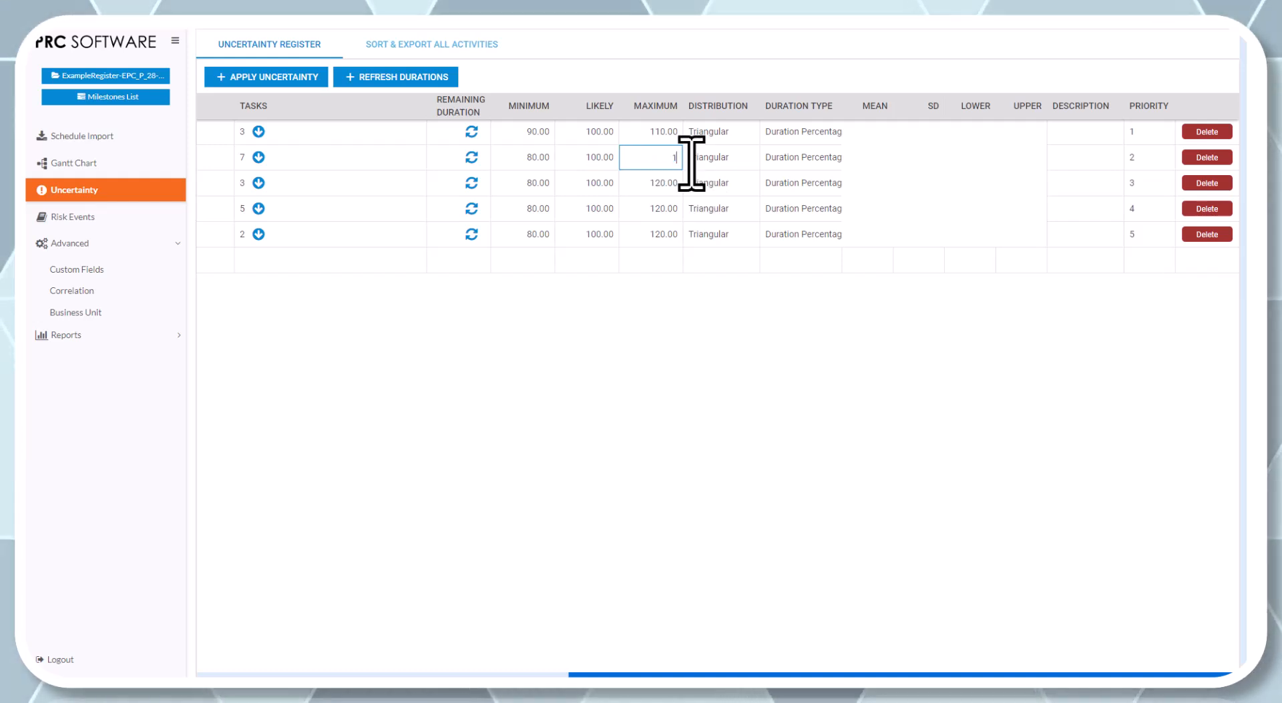
Set the Eng entry's maximum to 140 and its minimum to 95 percent
{"action": "type", "text": "140"}
{"action": "key", "text": "Return"}
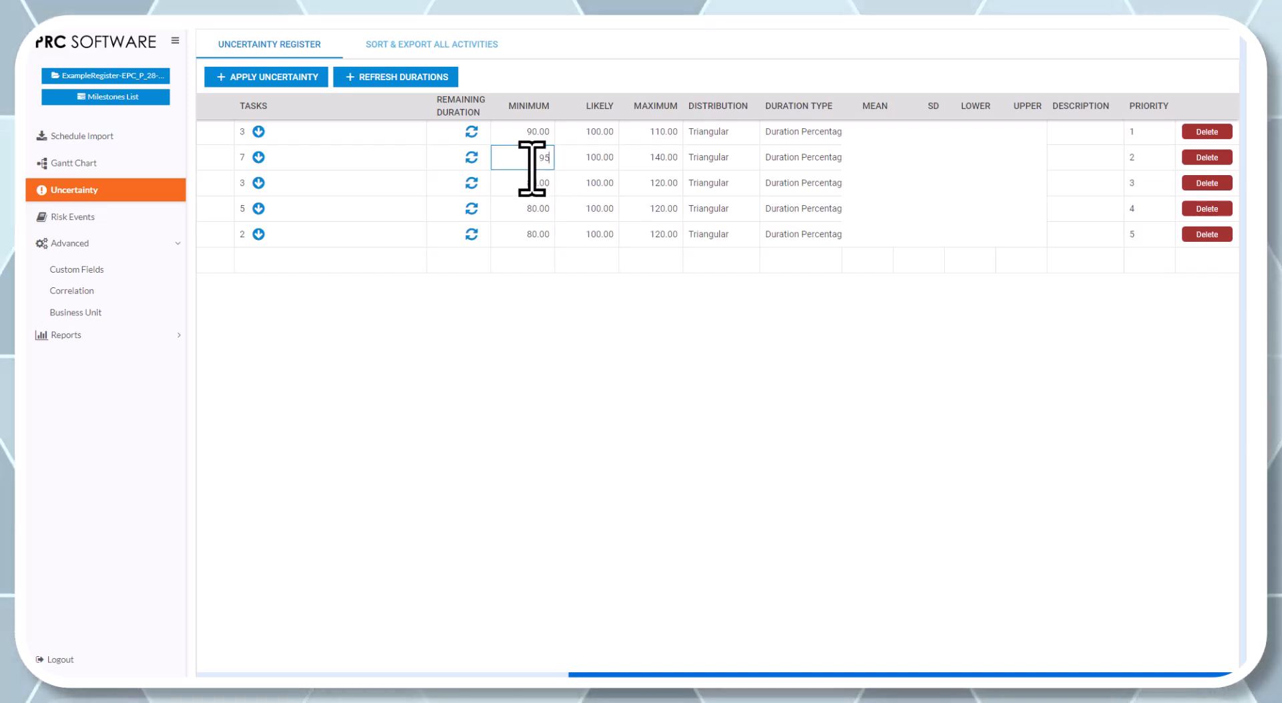
{"action": "key", "text": "Return"}
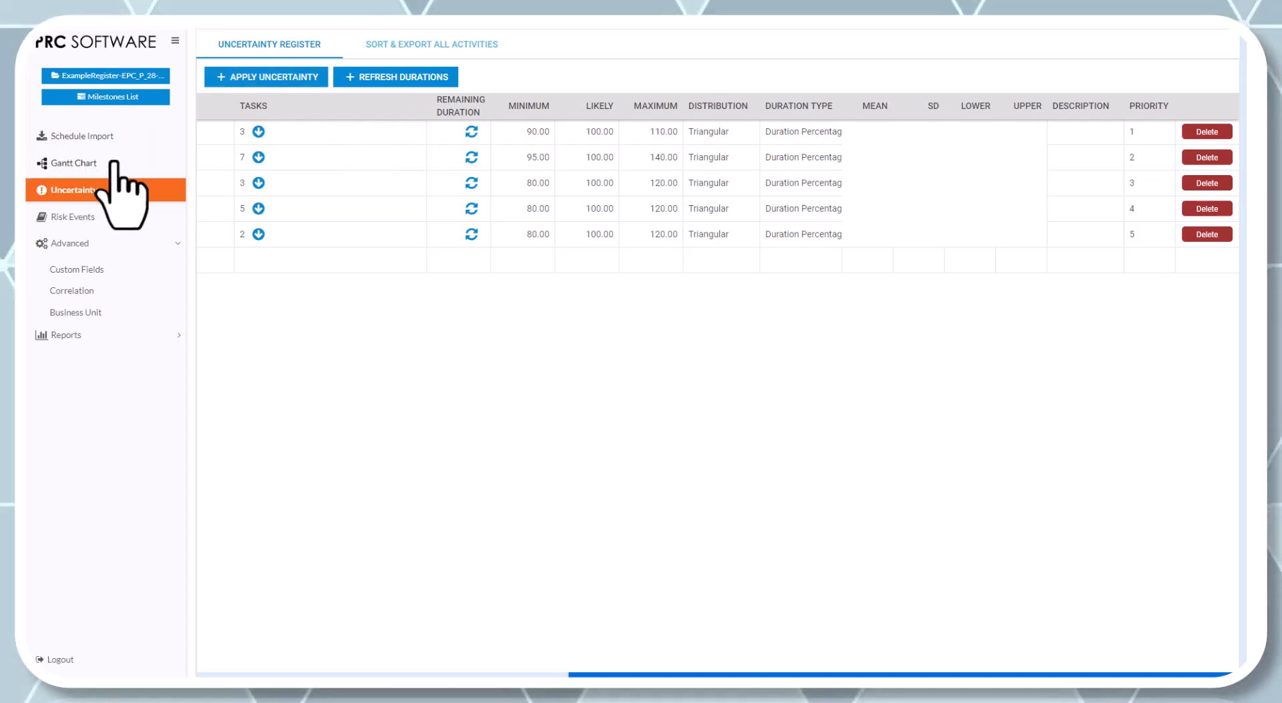
Apply the register's uncertainty to the schedule and open the Gantt chart to check the tasks' minimum and maximum durations
{"action": "left_click", "coordinate": [268, 79]}
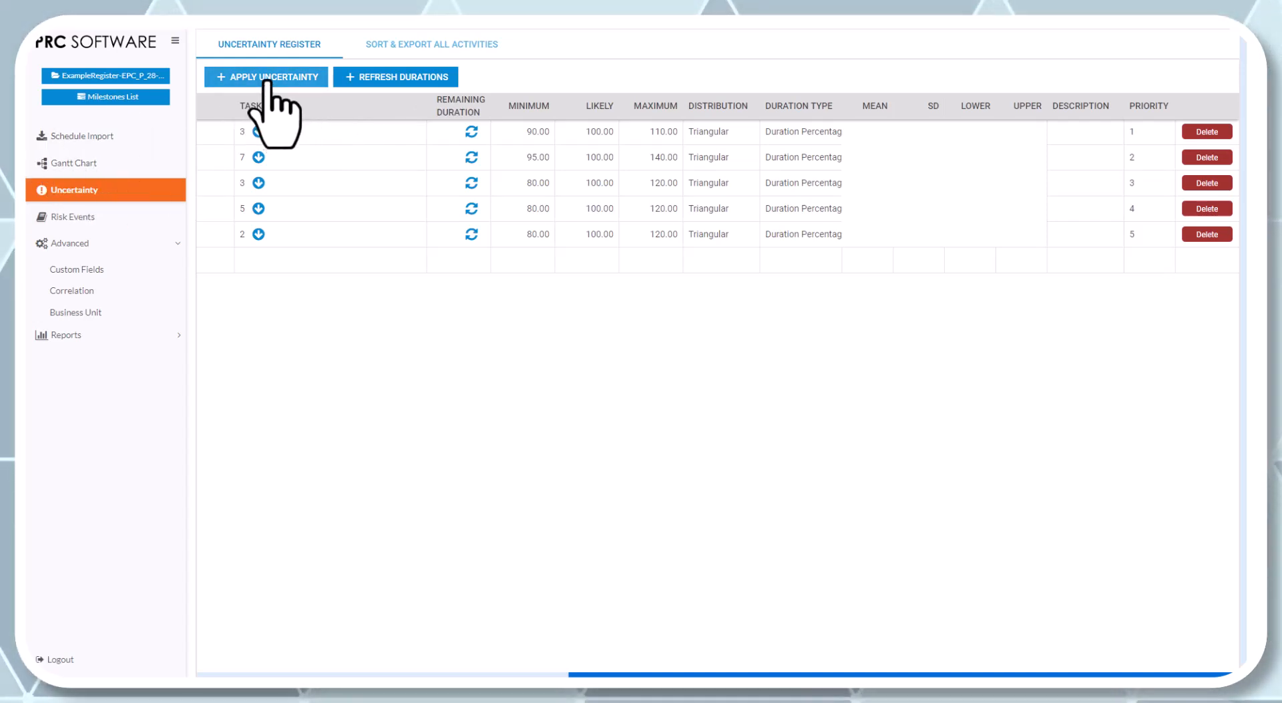
{"action": "left_click", "coordinate": [726, 378]}
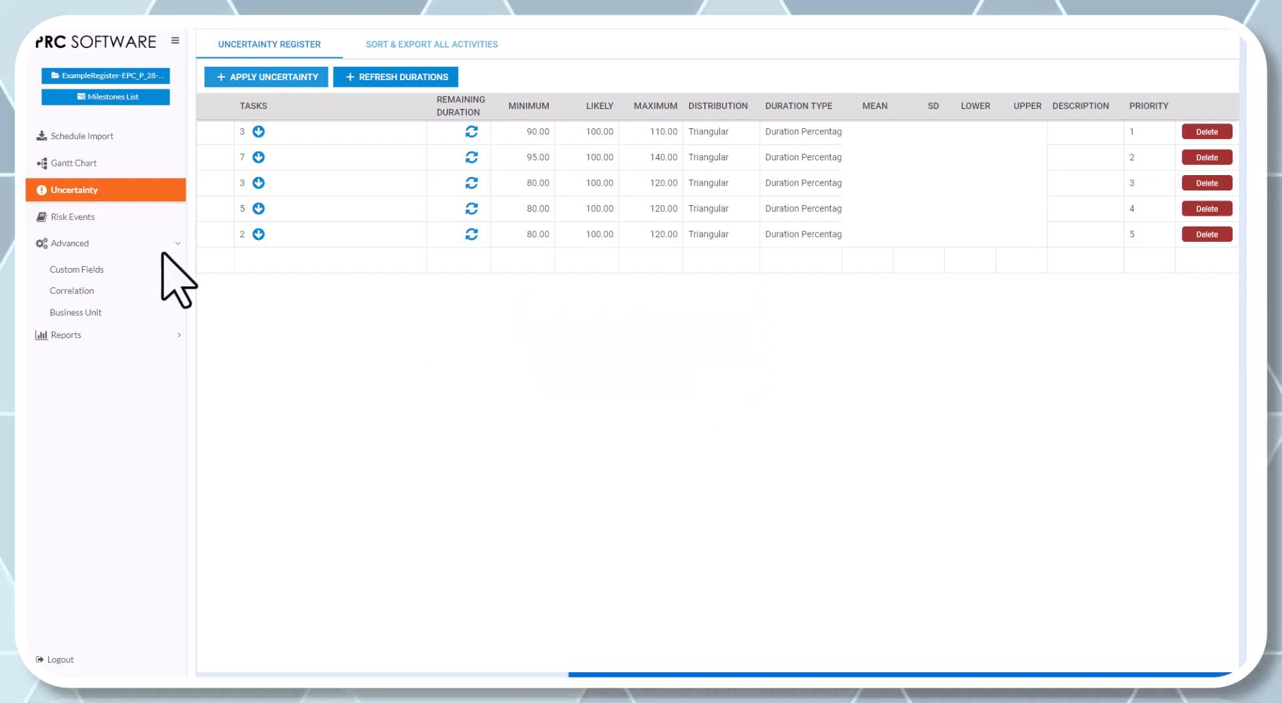
{"action": "left_click", "coordinate": [126, 163]}
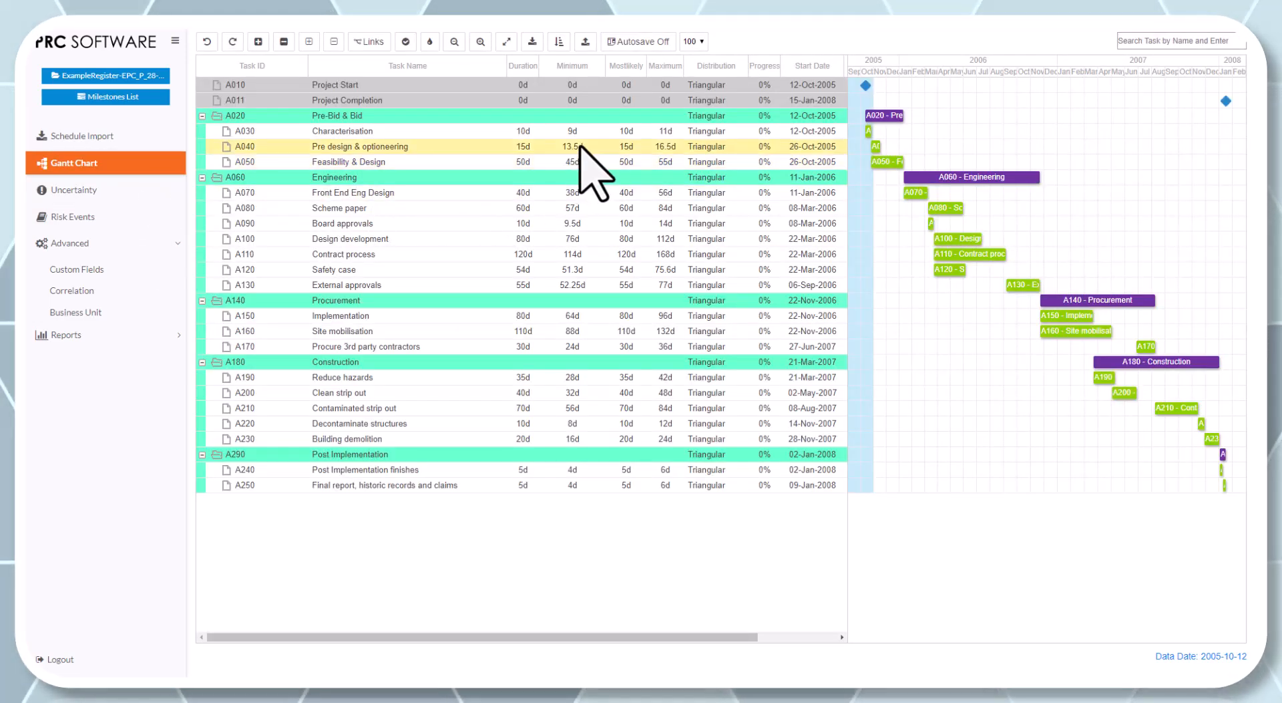
Check the Front End Eng Design task's duration range, and view the uncertainty section's sortable, exportable list of all activities
{"action": "left_click", "coordinate": [556, 194]}
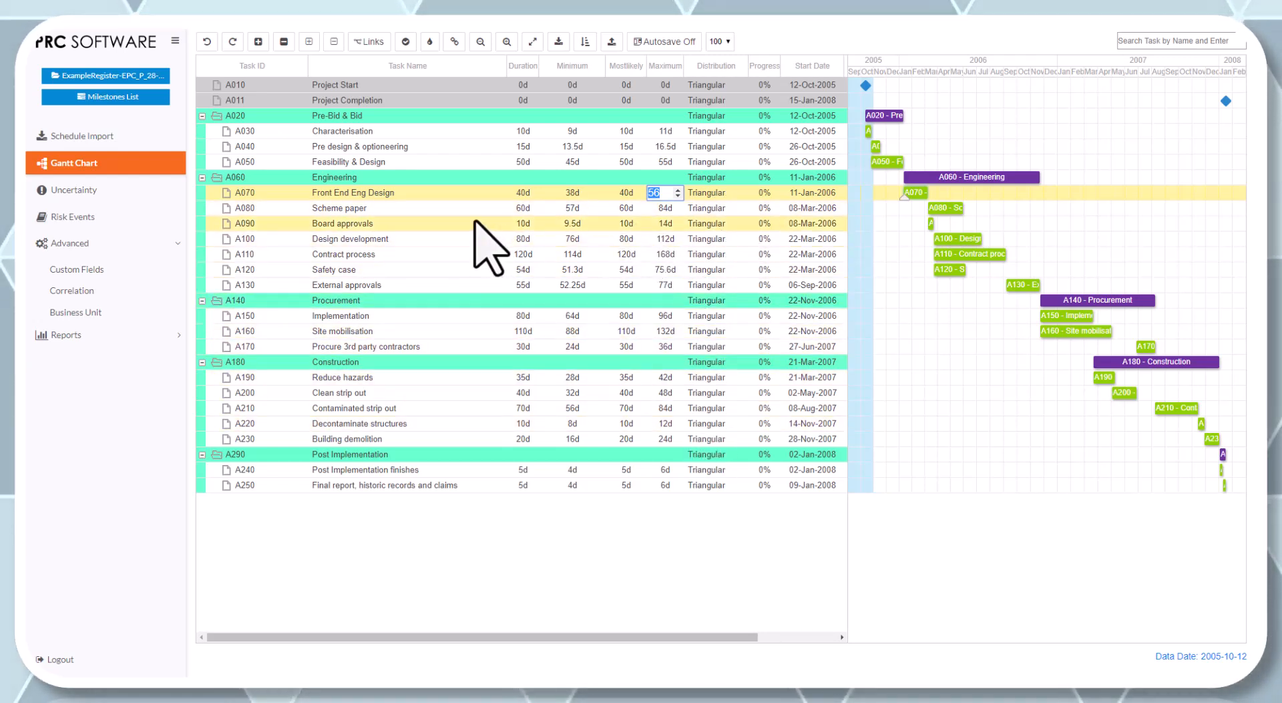
{"action": "left_click", "coordinate": [94, 192]}
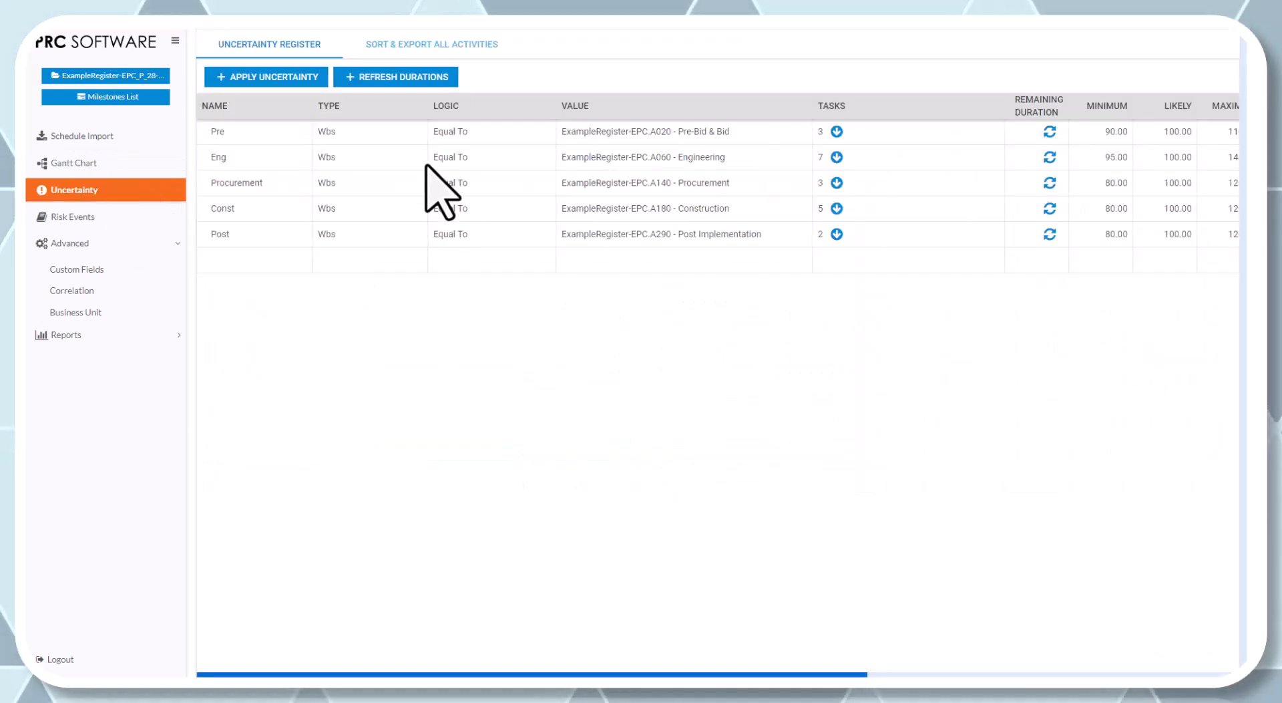
{"action": "left_click", "coordinate": [415, 46]}
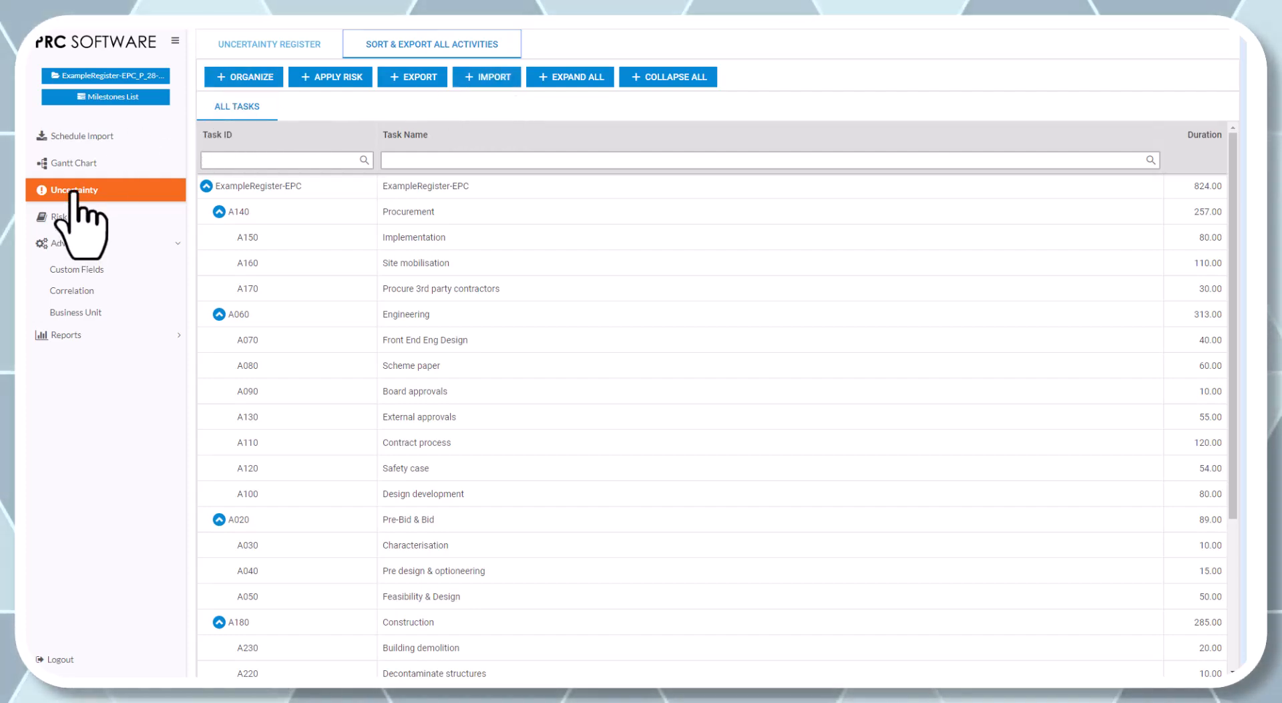
Compare the Gantt chart's task duration ranges with the uncertainty register's entries, selecting the Pre-Bid & Bid group, and return to the register
{"action": "left_click", "coordinate": [72, 164]}
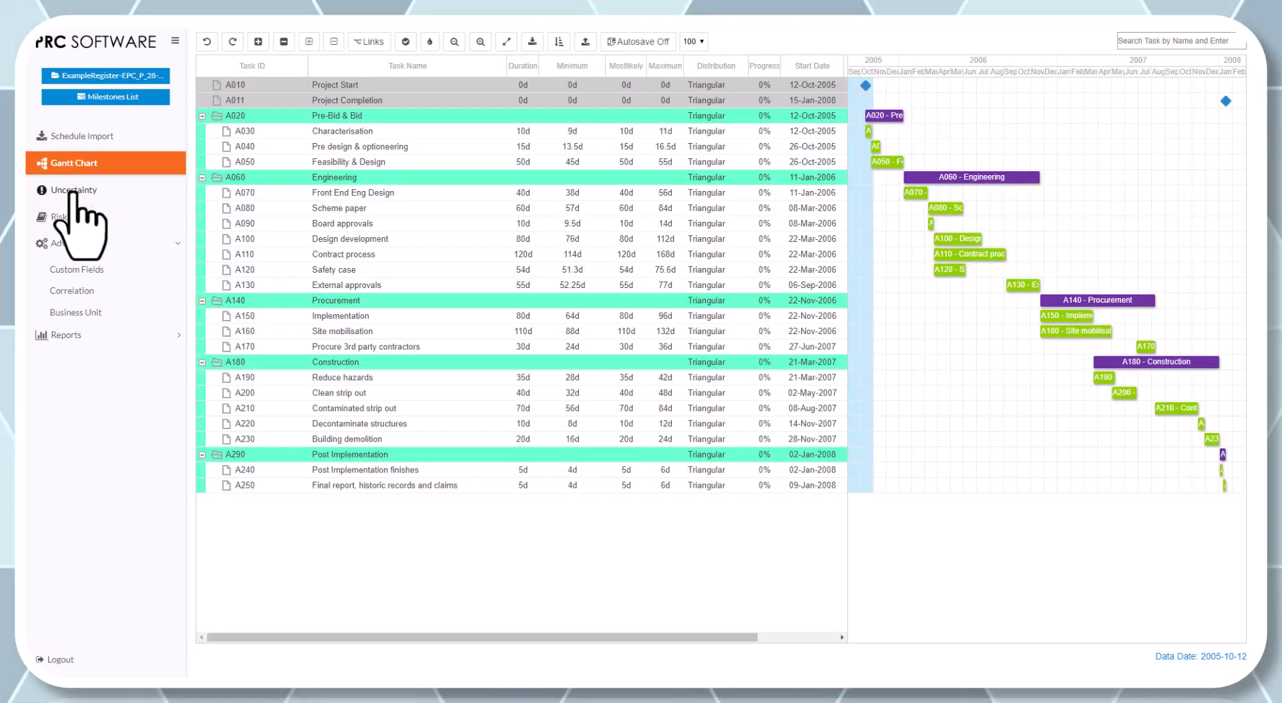
{"action": "left_click", "coordinate": [74, 192]}
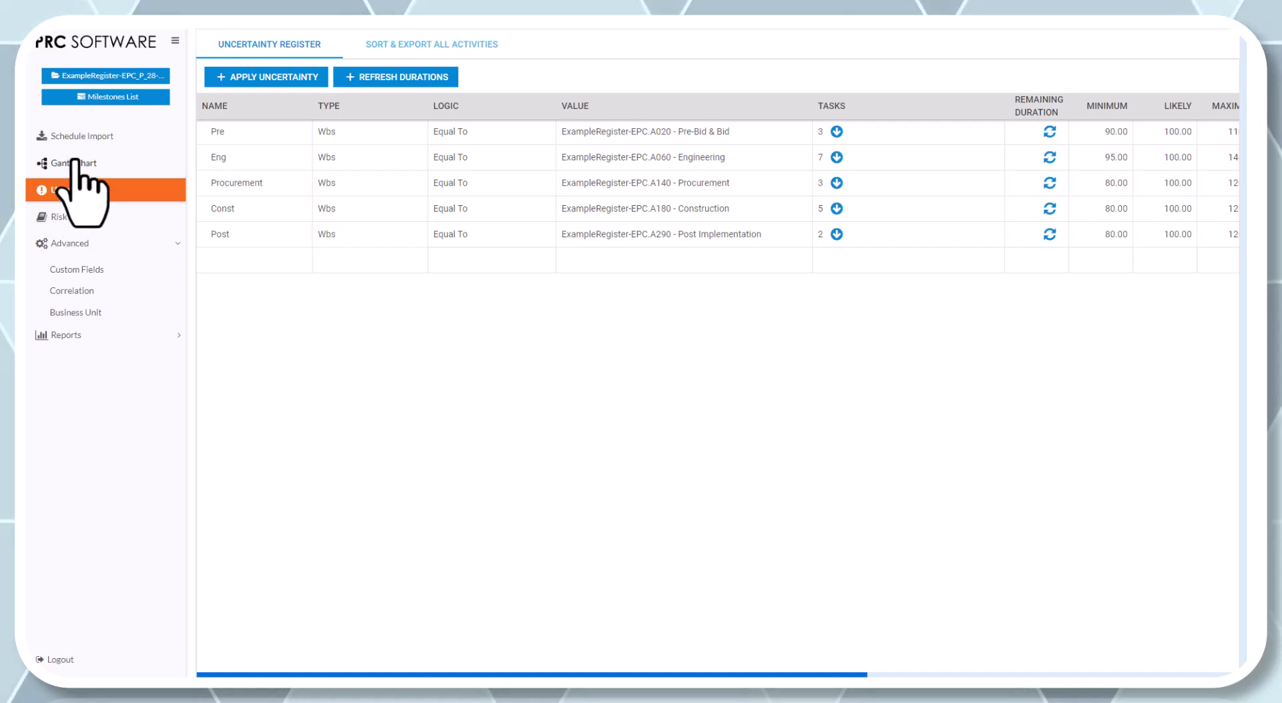
{"action": "left_click", "coordinate": [74, 164]}
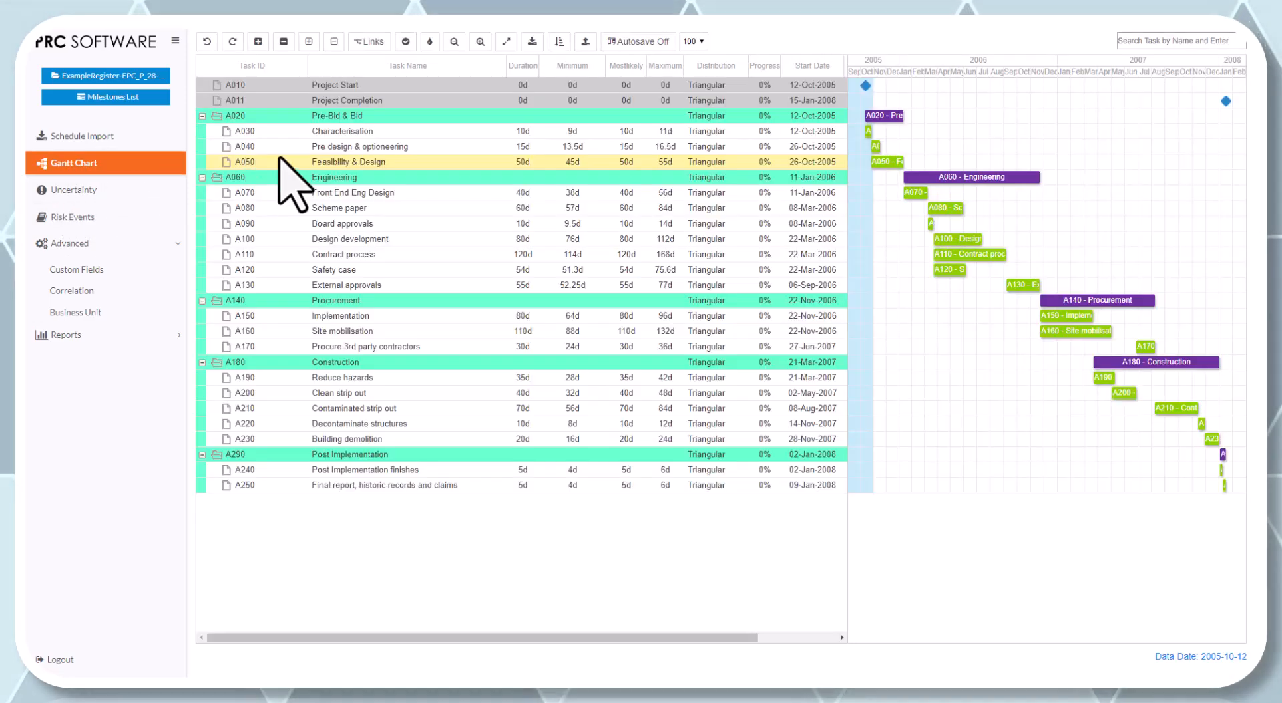
{"action": "right_click", "coordinate": [257, 121]}
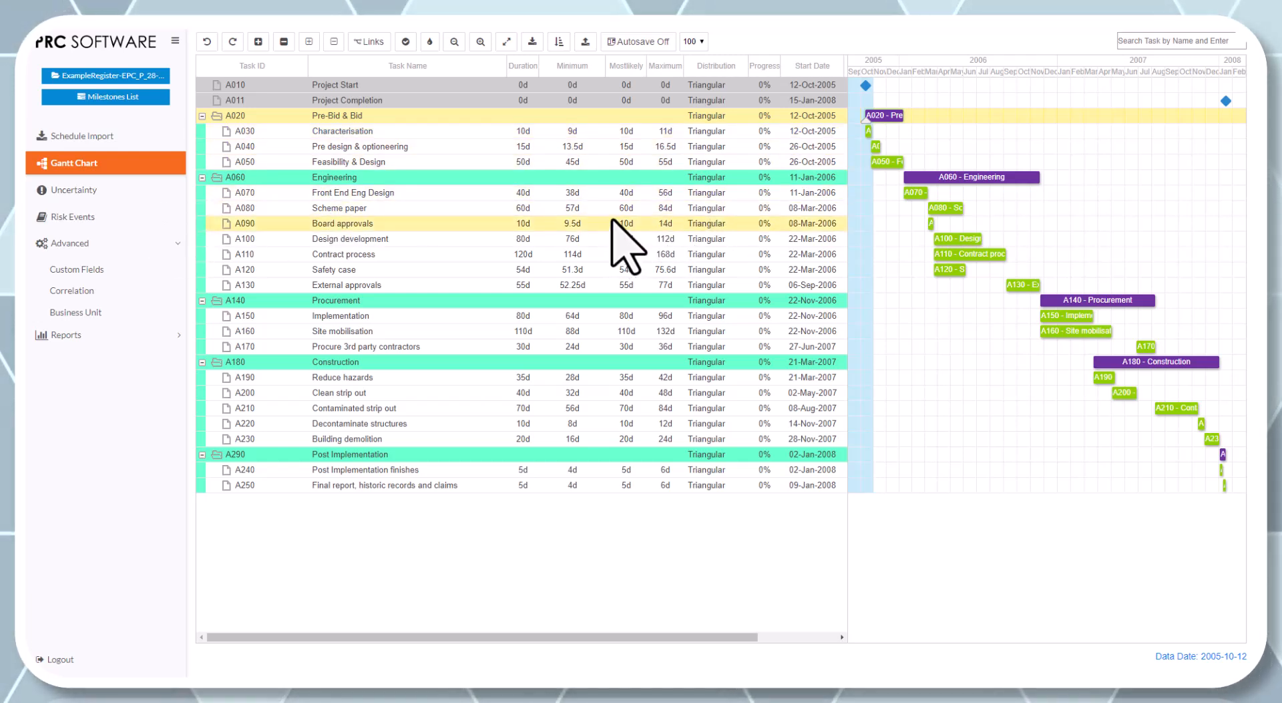
{"action": "left_click", "coordinate": [48, 194]}
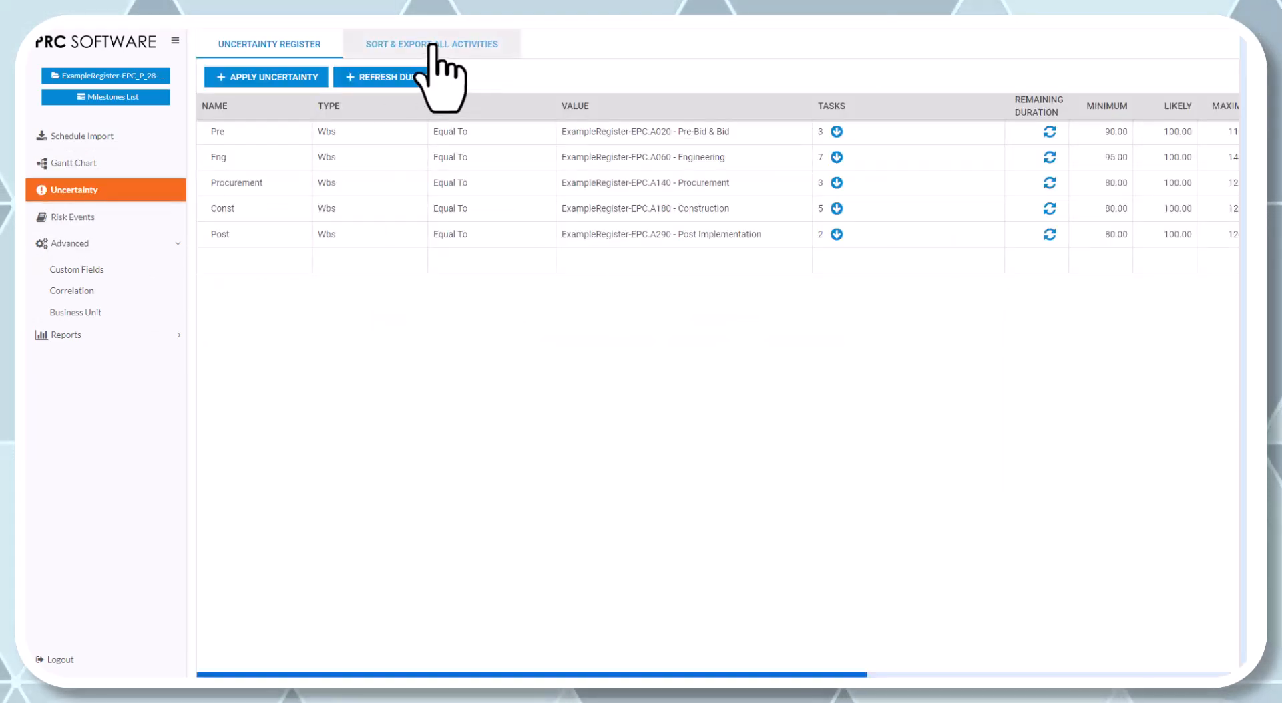